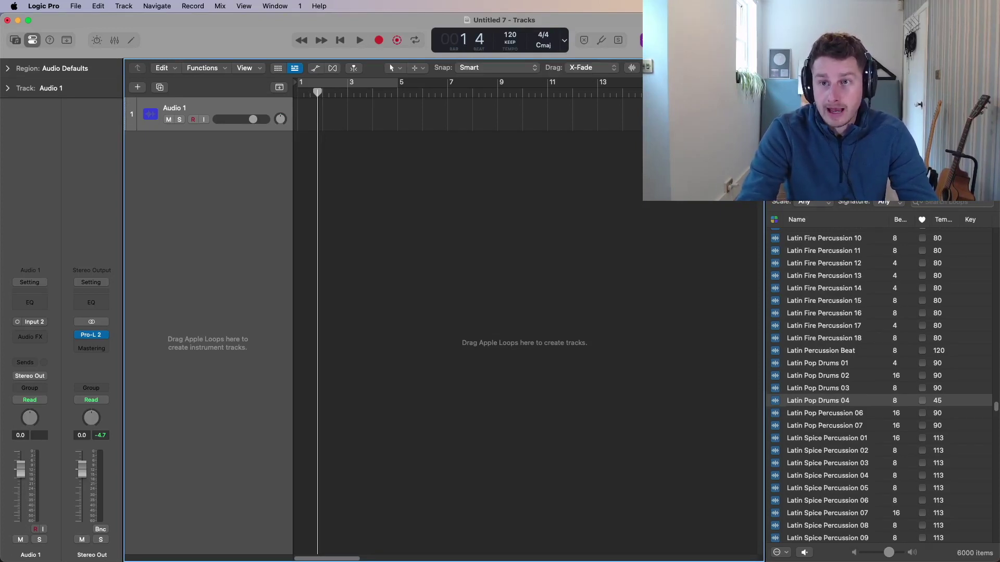
# - Preview the Latin Pop Drums 04 loop in the loop browser and stop its playback
pyautogui.press('o')
pyautogui.press('o')
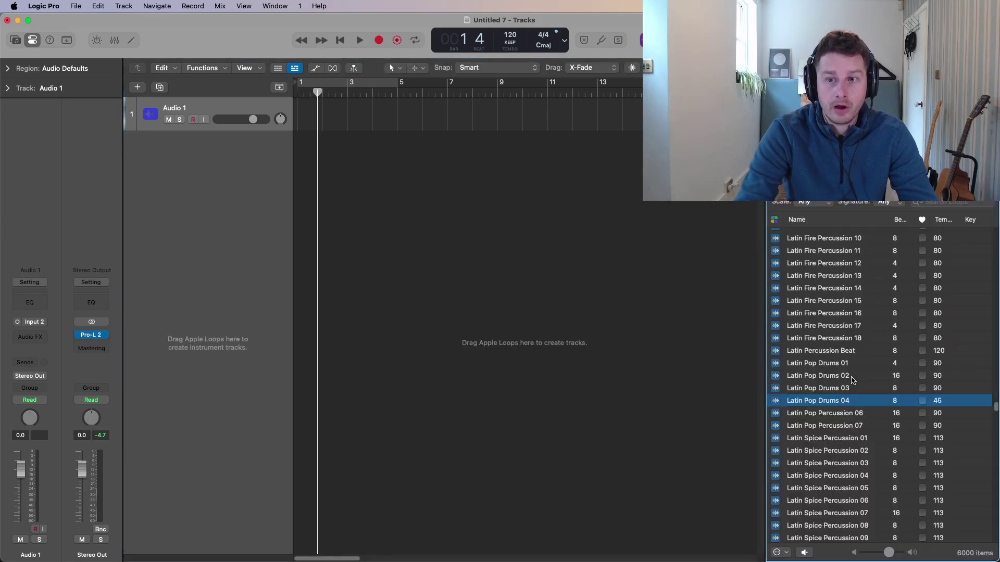
pyautogui.click(848, 405)
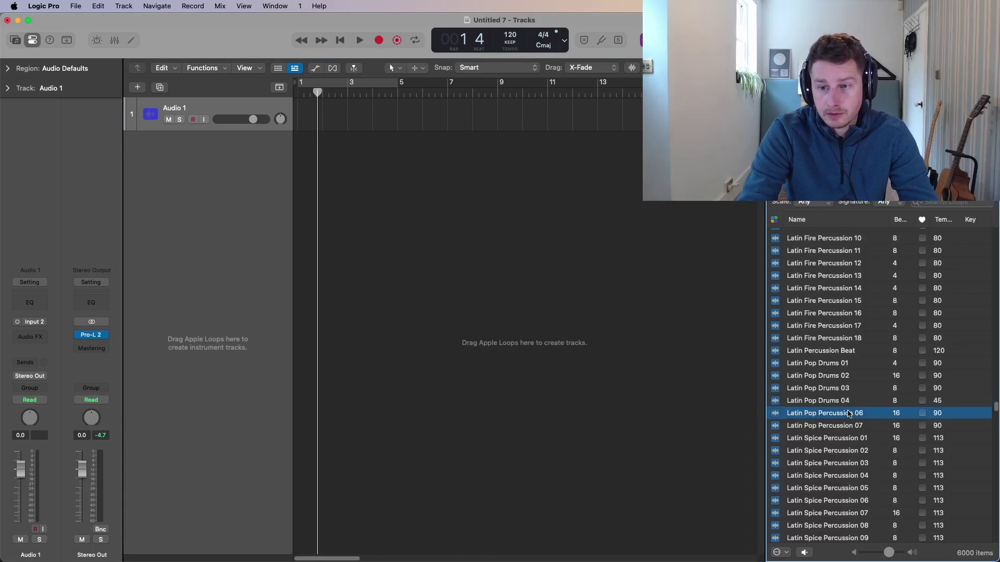
pyautogui.click(804, 554)
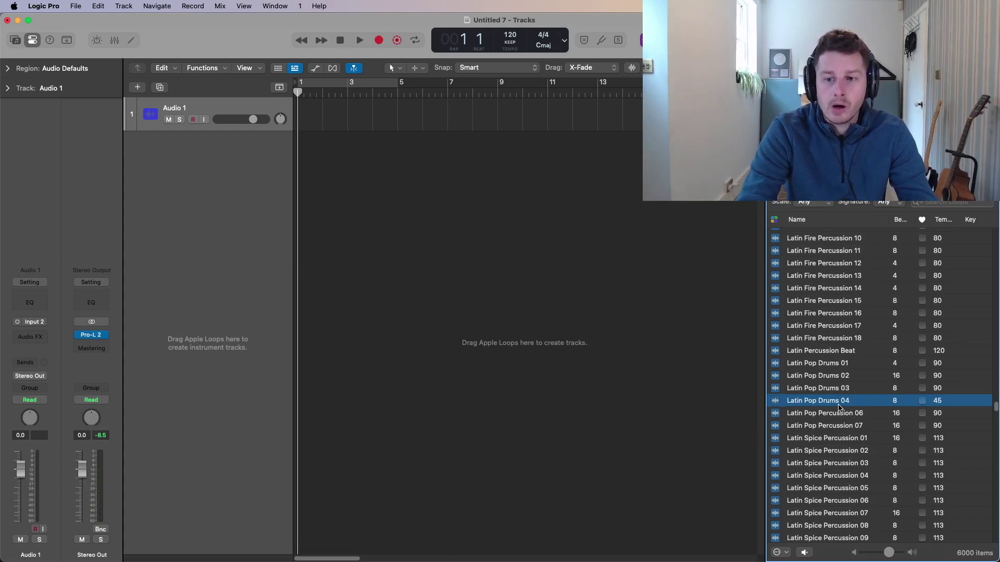
# - Create a new Quick Sampler (Optimized) track from the Latin Pop Drums 04 loop
pyautogui.moveTo(844, 404); pyautogui.dragTo(332, 209)
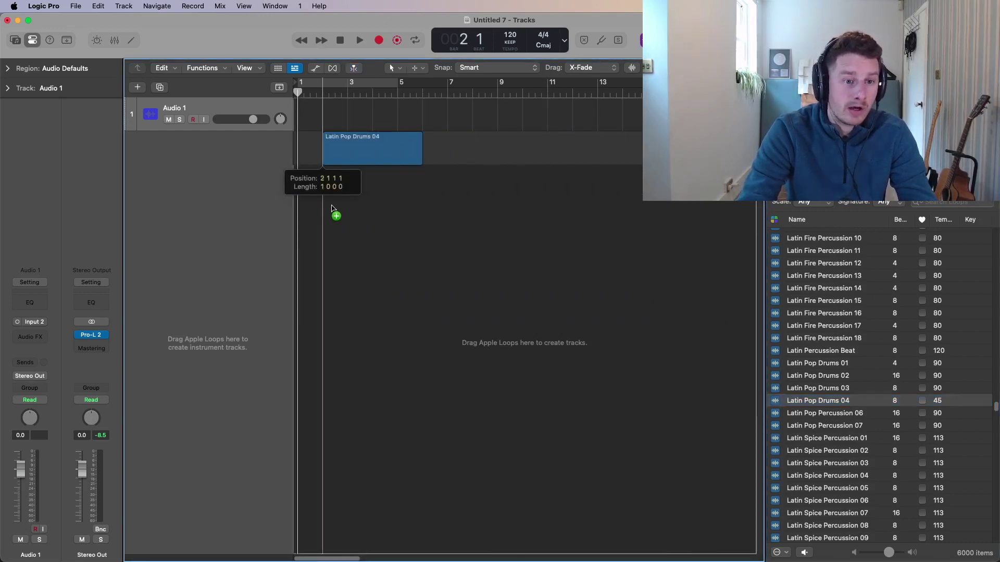
pyautogui.moveTo(332, 208); pyautogui.dragTo(264, 168)
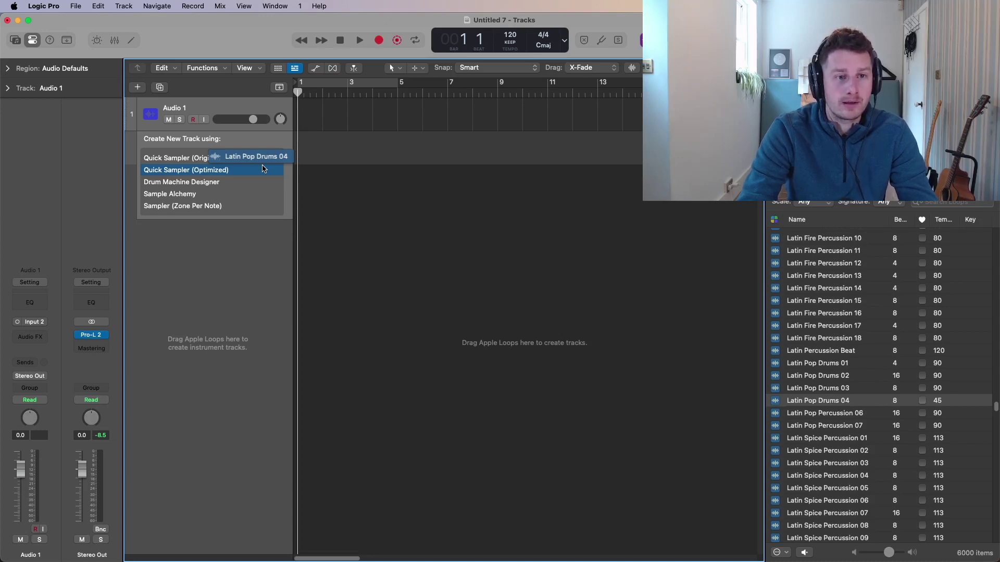
pyautogui.moveTo(263, 168)
pyautogui.mouseDown()
pyautogui.moveTo(255, 226)
pyautogui.moveTo(262, 166)
pyautogui.moveTo(255, 159)
pyautogui.moveTo(250, 179)
pyautogui.moveTo(249, 168)
pyautogui.mouseUp()
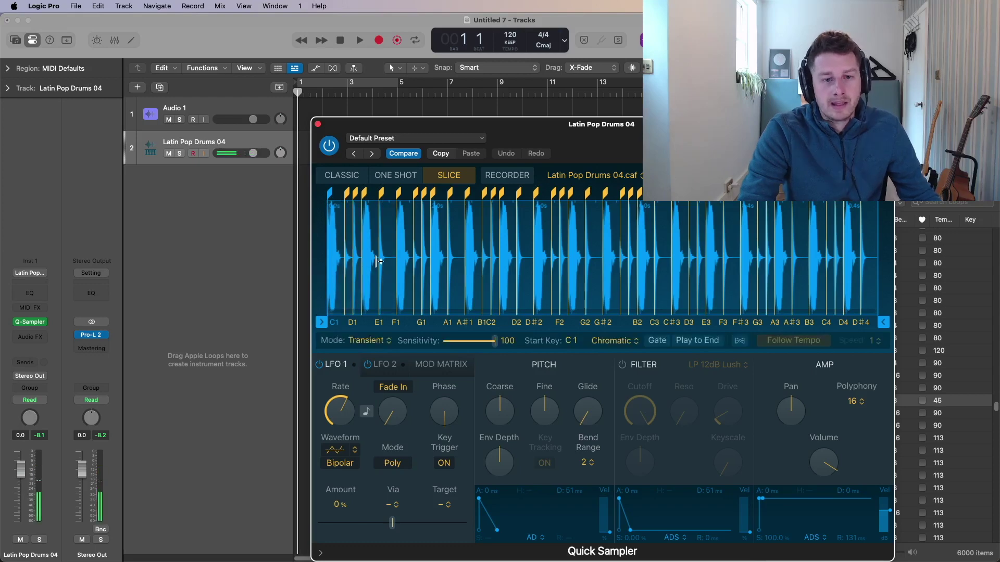
# - Try slicing the loop by Equal Divisions, and return to Transient+Note slicing with sensitivity at 100
pyautogui.click(370, 343)
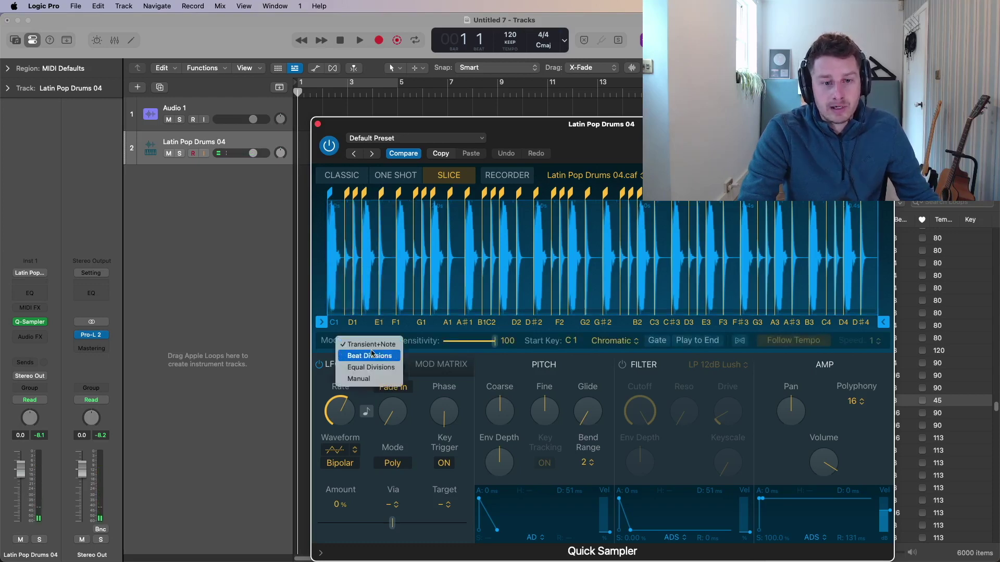
pyautogui.click(371, 367)
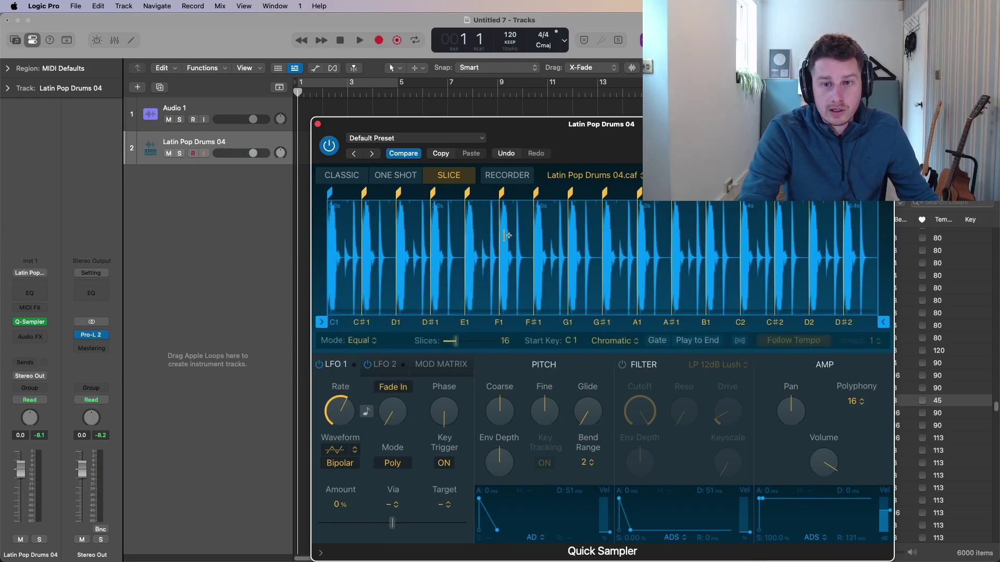
pyautogui.click(373, 341)
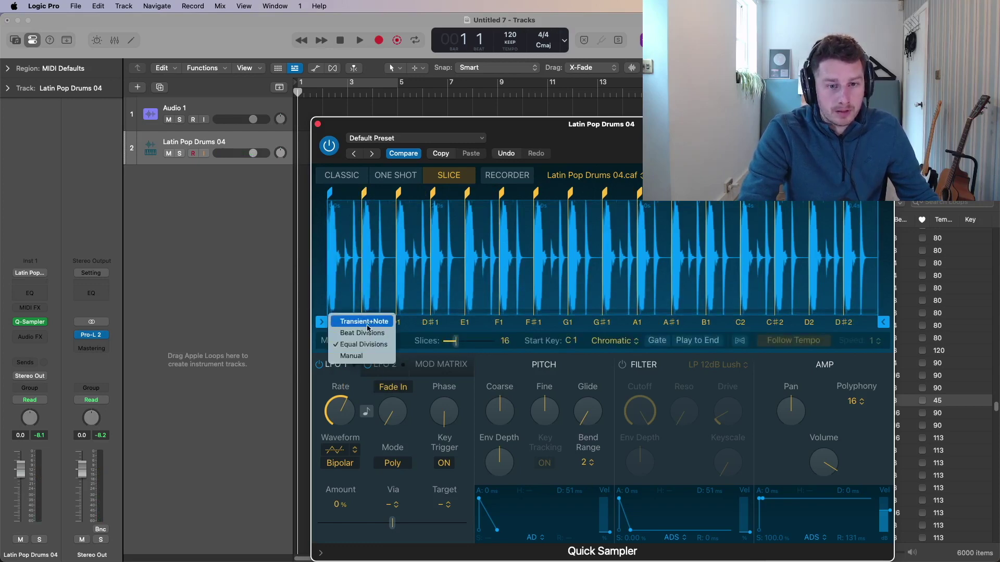
pyautogui.click(367, 322)
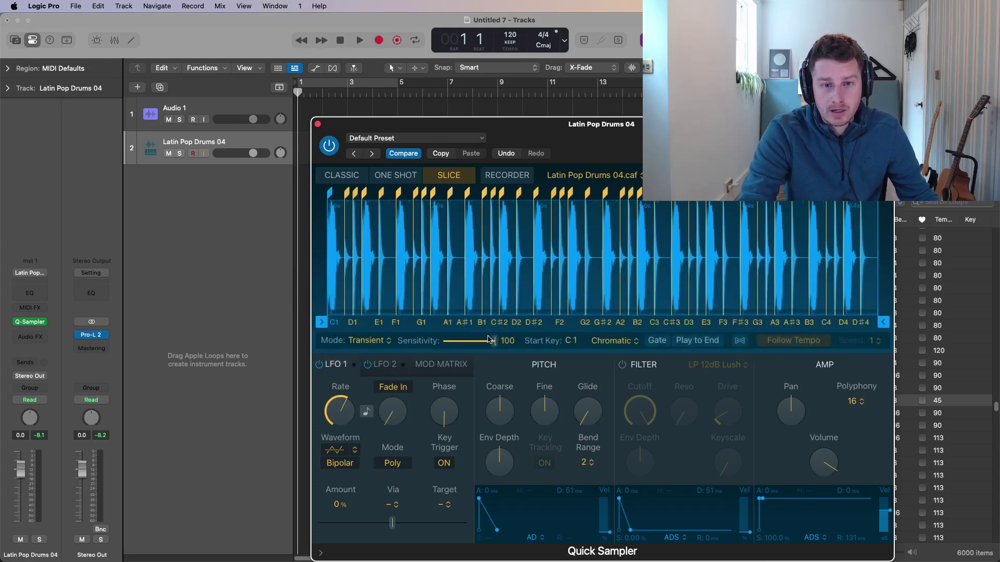
pyautogui.moveTo(496, 343)
pyautogui.mouseDown()
pyautogui.moveTo(415, 335)
pyautogui.moveTo(492, 336)
pyautogui.mouseUp()
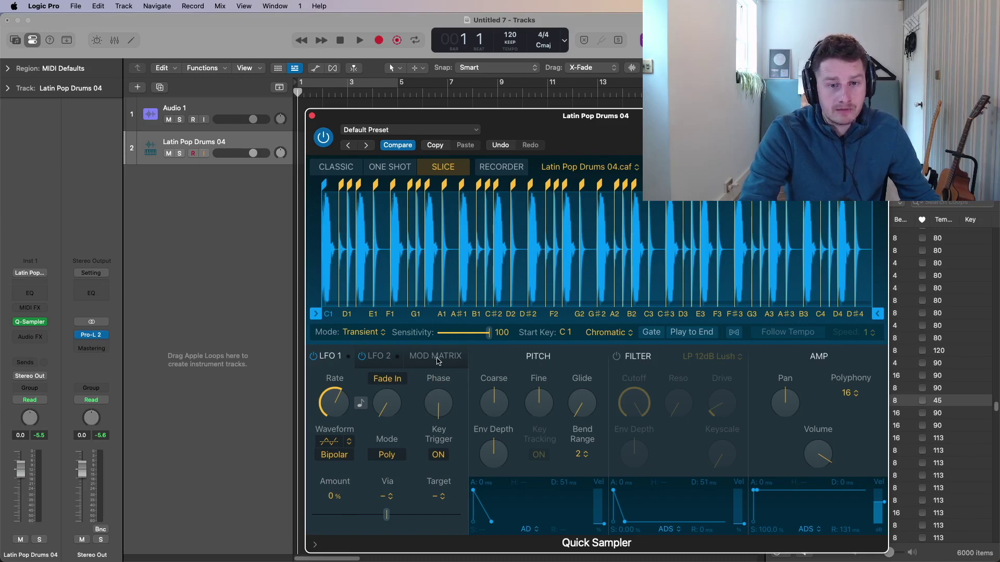
# - Look through the sampler's LFO 2 and modulation matrix settings and return to LFO 1
pyautogui.click(374, 357)
pyautogui.click(437, 357)
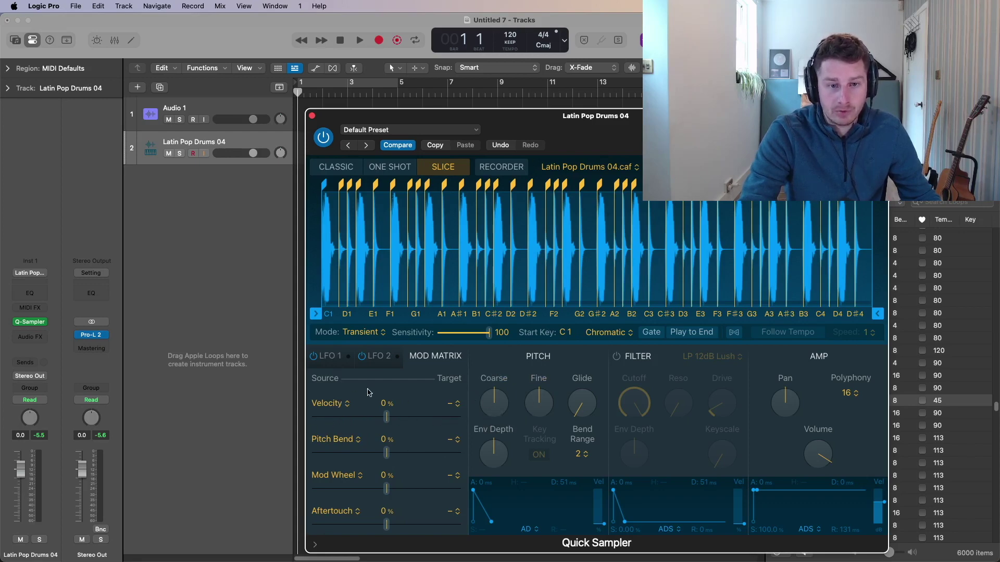
pyautogui.click(329, 356)
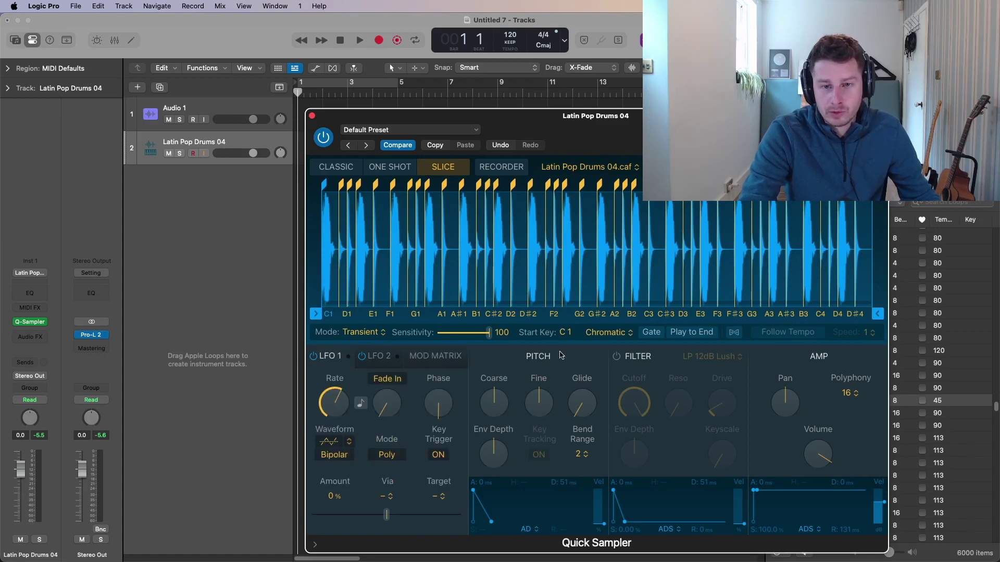
# - Sweep the sample's coarse pitch down and bring it back up close to its centre setting
pyautogui.moveTo(492, 406)
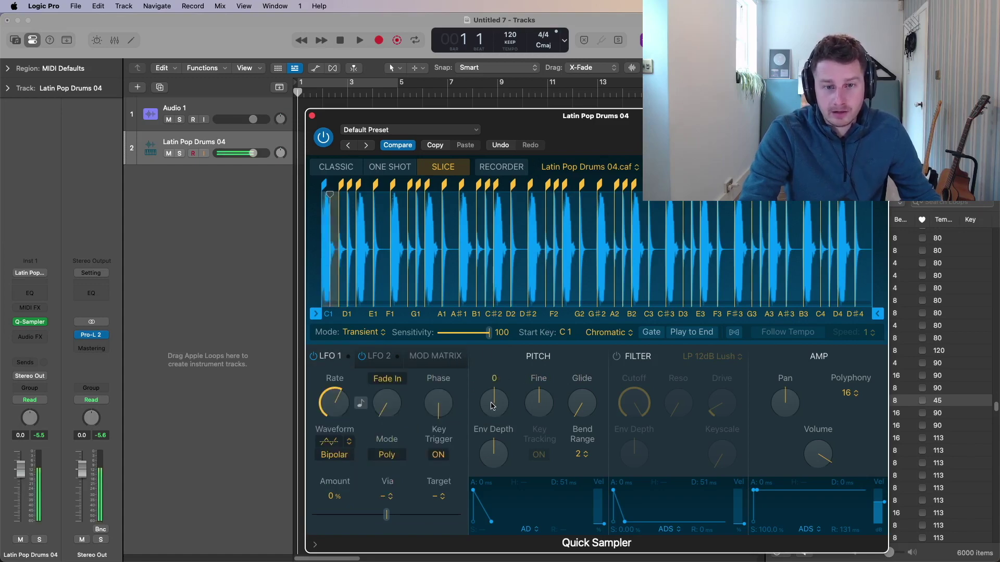
pyautogui.moveTo(493, 412); pyautogui.dragTo(497, 485)
pyautogui.moveTo(498, 384); pyautogui.dragTo(511, 358)
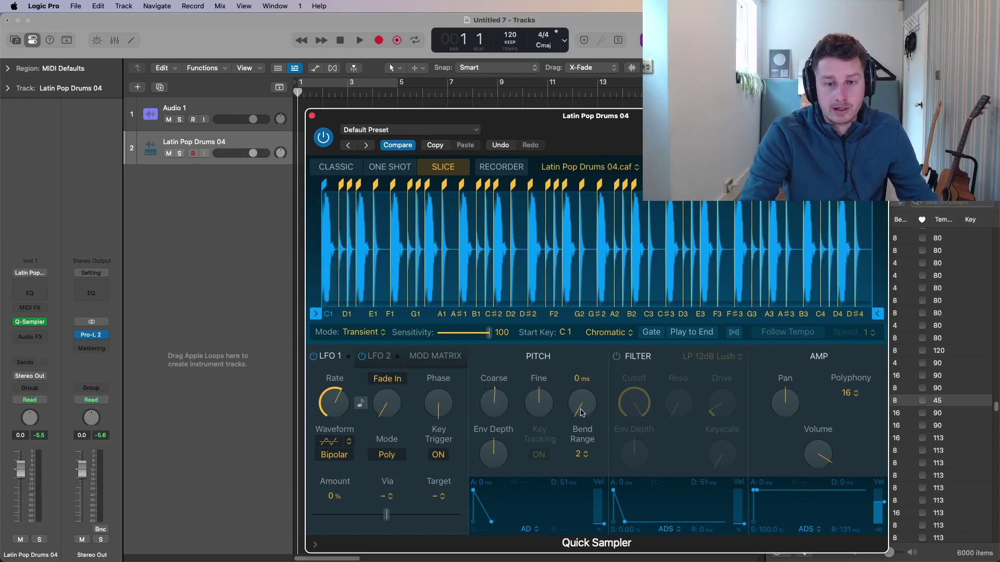
# - Enable the filter, keeping the LP 12dB Lush type with the cutoff fully open, and raise its drive to slightly above halfway
pyautogui.click(616, 356)
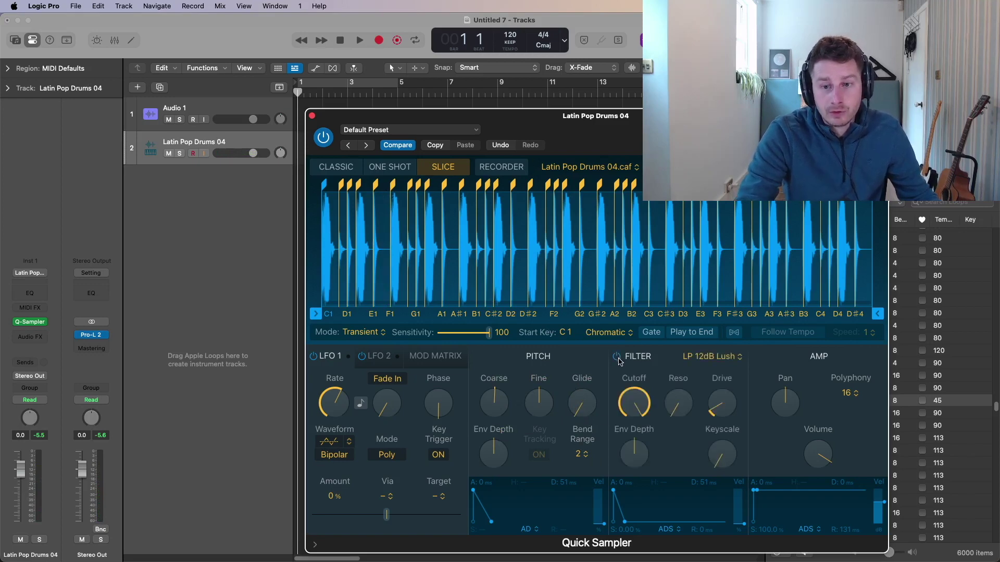
pyautogui.moveTo(633, 488); pyautogui.dragTo(642, 402)
pyautogui.click(715, 359)
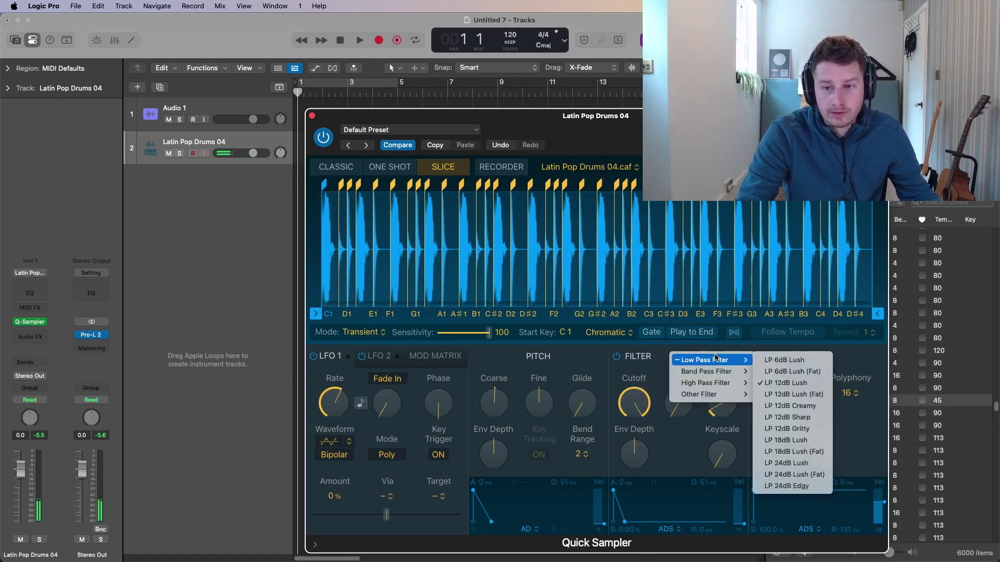
pyautogui.click(647, 375)
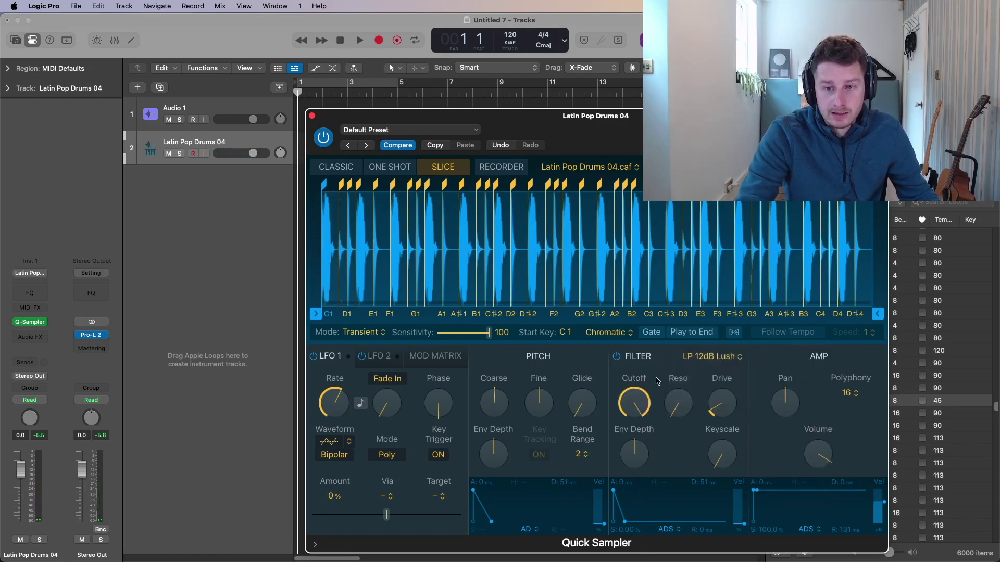
pyautogui.moveTo(720, 409); pyautogui.dragTo(720, 388)
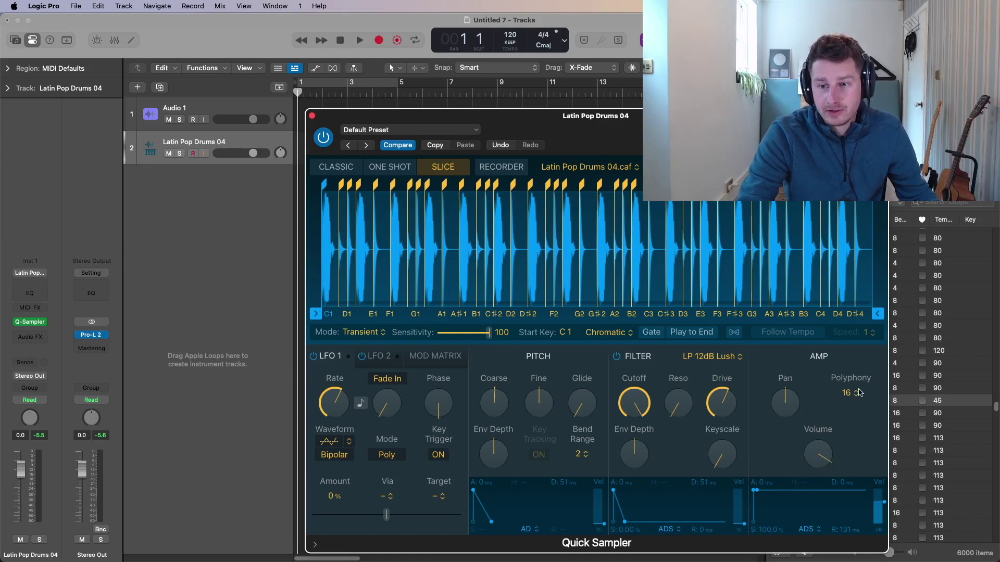
# - Reshape the amp envelope as AHDS with 0 ms attack, 6723 ms hold, 10000 ms decay and 0% sustain
pyautogui.moveTo(818, 458); pyautogui.dragTo(822, 433)
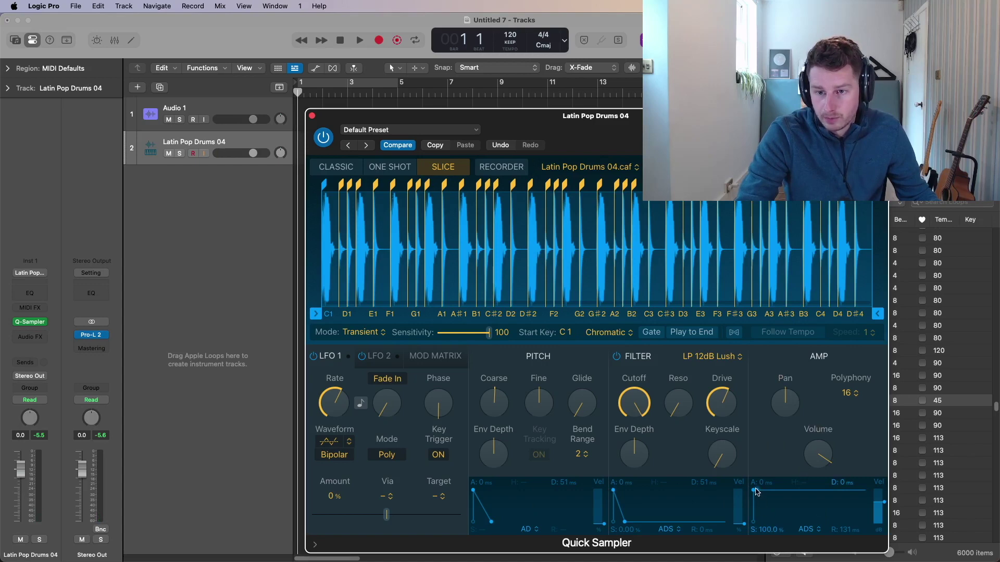
pyautogui.moveTo(756, 491); pyautogui.dragTo(763, 523)
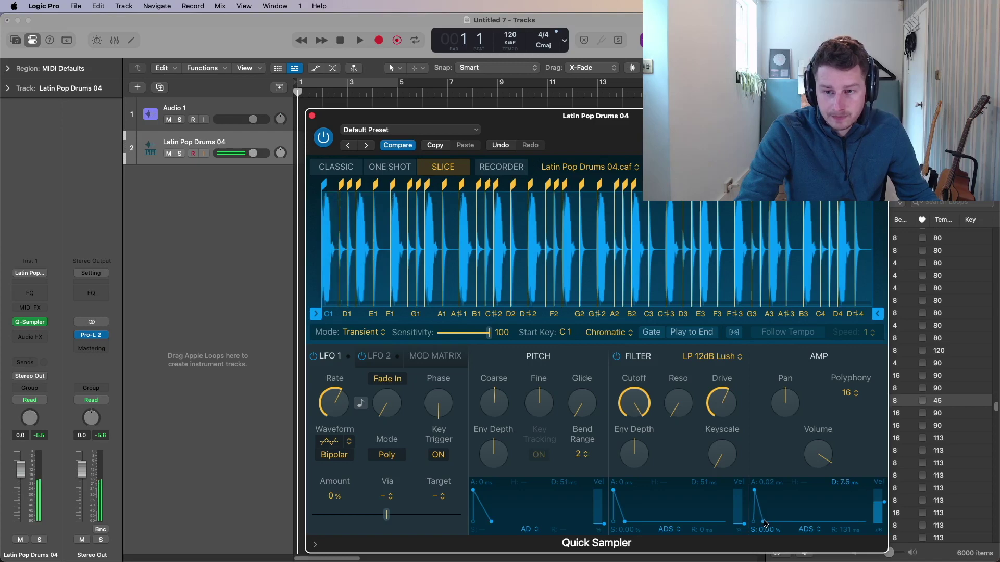
pyautogui.moveTo(766, 524); pyautogui.dragTo(792, 527)
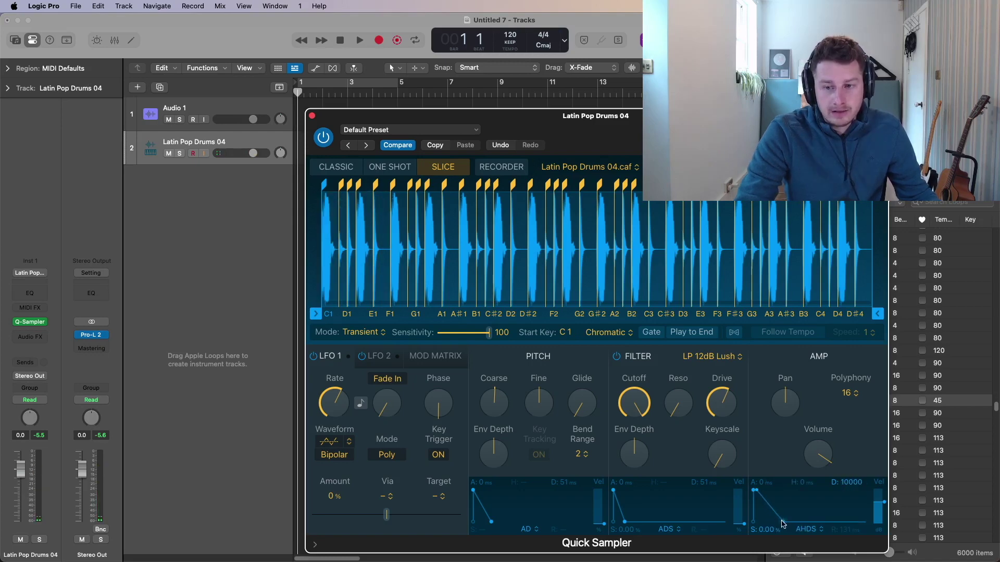
pyautogui.moveTo(783, 524)
pyautogui.mouseDown()
pyautogui.moveTo(805, 516)
pyautogui.moveTo(793, 532)
pyautogui.mouseUp()
pyautogui.moveTo(758, 496)
pyautogui.mouseDown()
pyautogui.moveTo(780, 496)
pyautogui.moveTo(763, 498)
pyautogui.mouseUp()
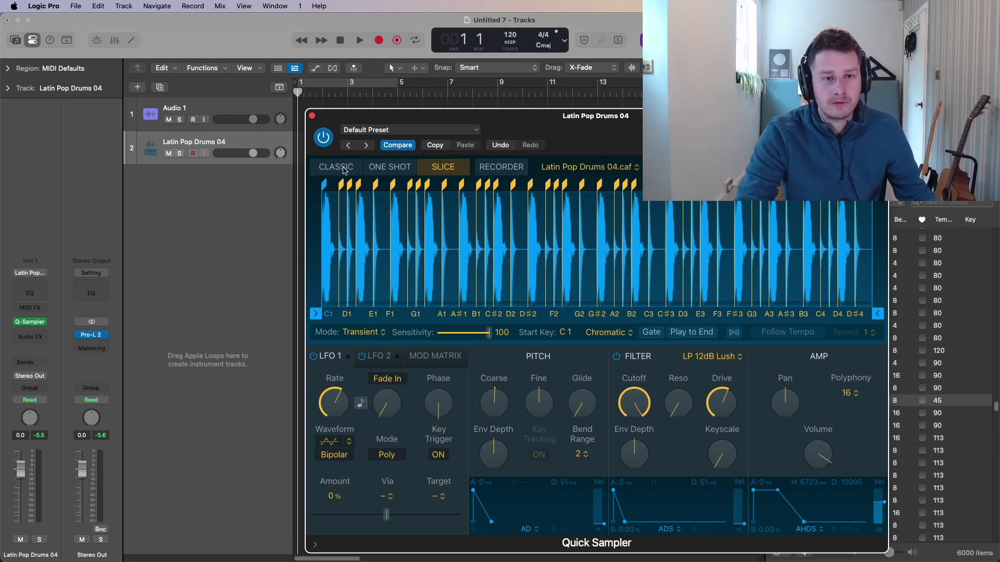
# - Switch the sampler to Classic mode and set up a Forward loop around the first drum hit, from 1 1 1 to 1 1 181
pyautogui.click(336, 167)
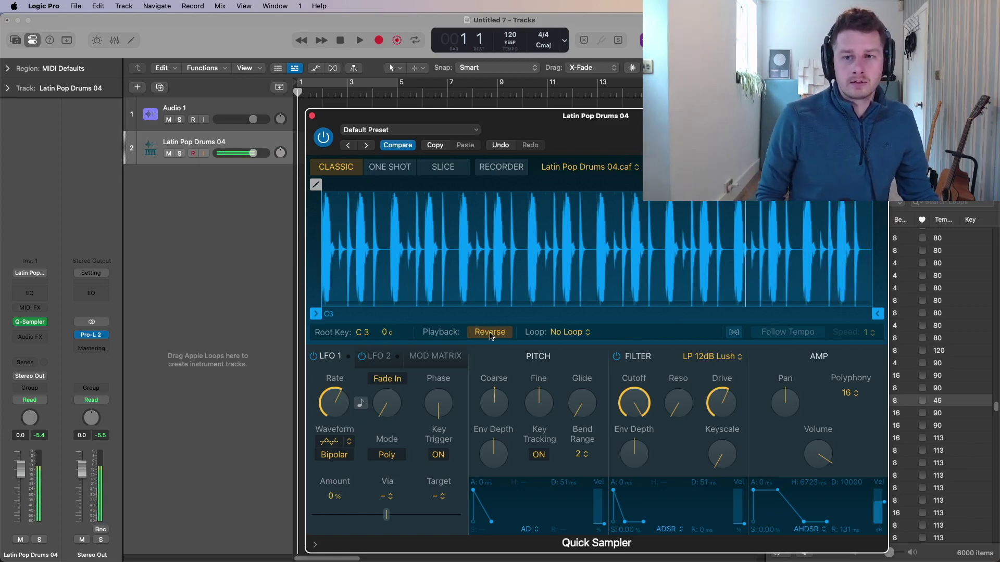
pyautogui.click(564, 333)
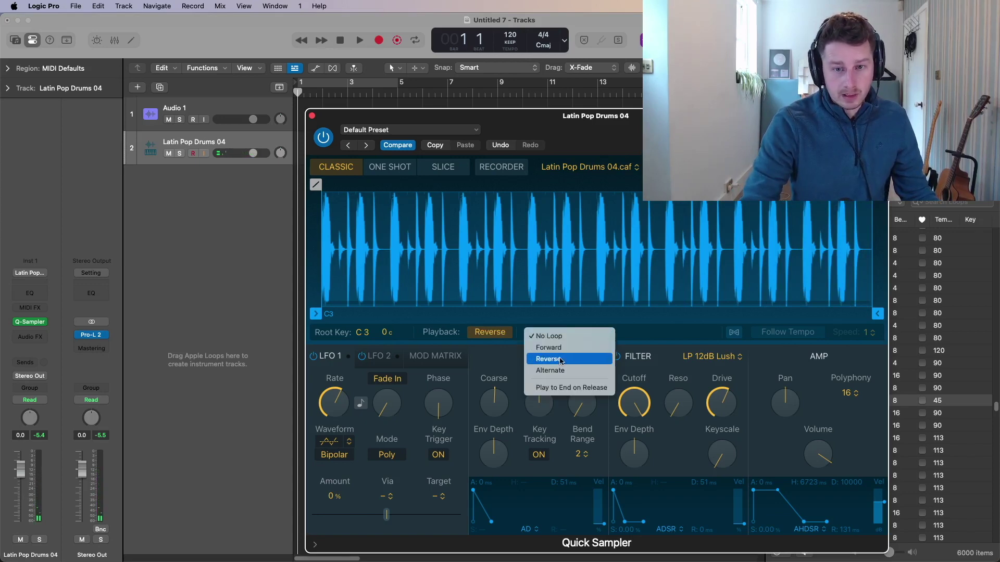
pyautogui.click(554, 348)
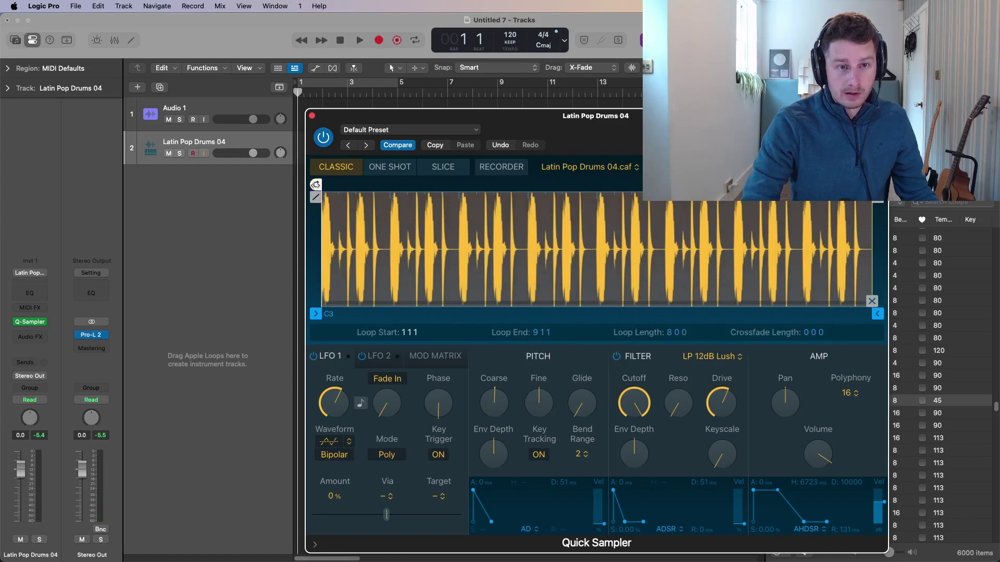
pyautogui.moveTo(316, 183); pyautogui.dragTo(531, 185)
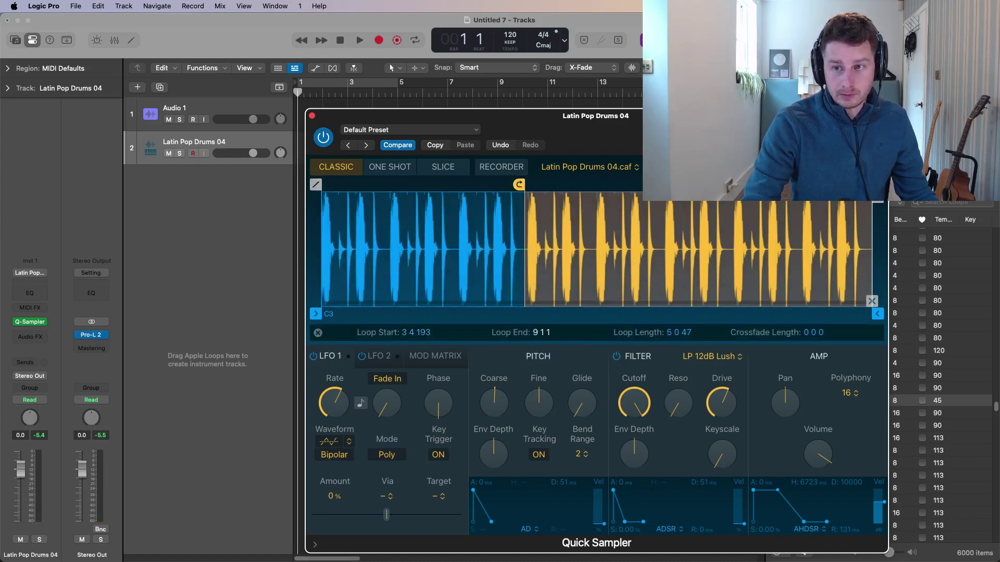
pyautogui.moveTo(872, 199); pyautogui.dragTo(341, 179)
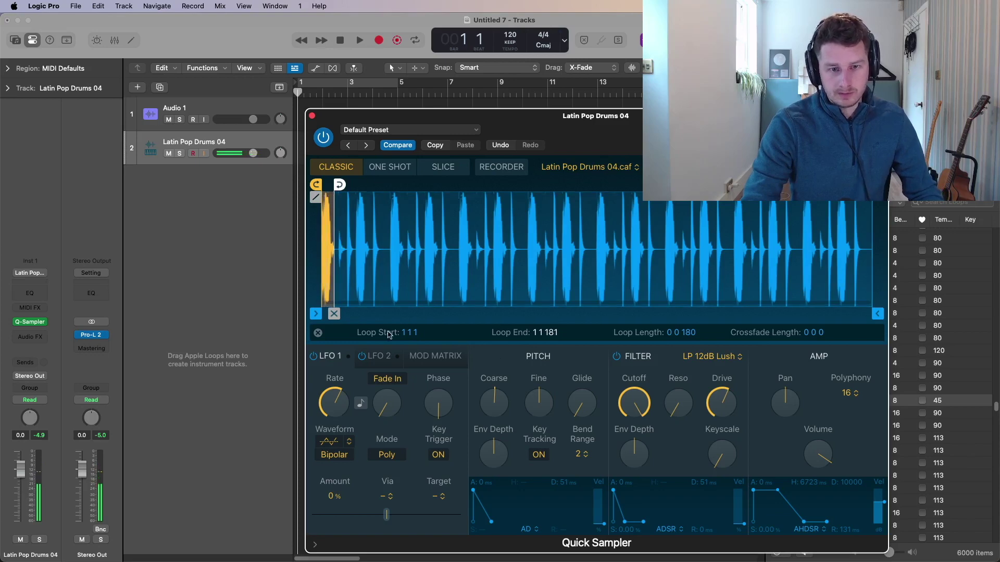
# - Try the Forward and Reverse loop directions on the first hit, and set the loop mode to No Loop
pyautogui.click(570, 332)
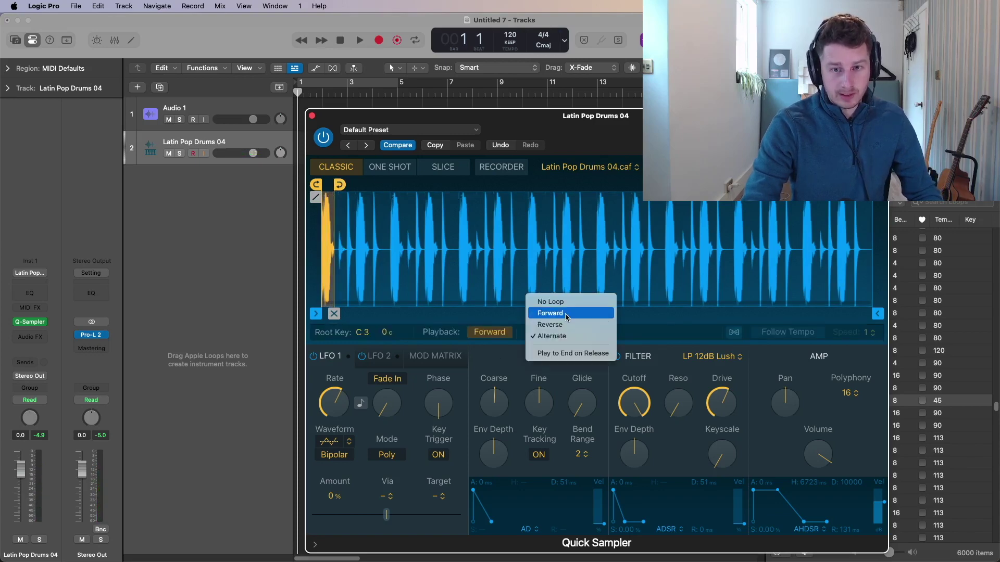
pyautogui.click(564, 311)
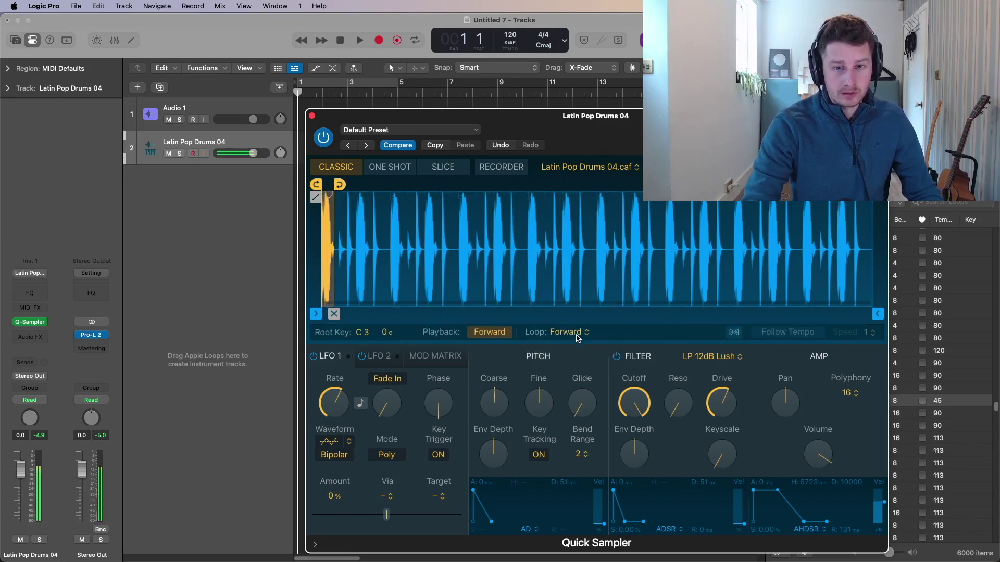
pyautogui.click(576, 336)
pyautogui.click(572, 348)
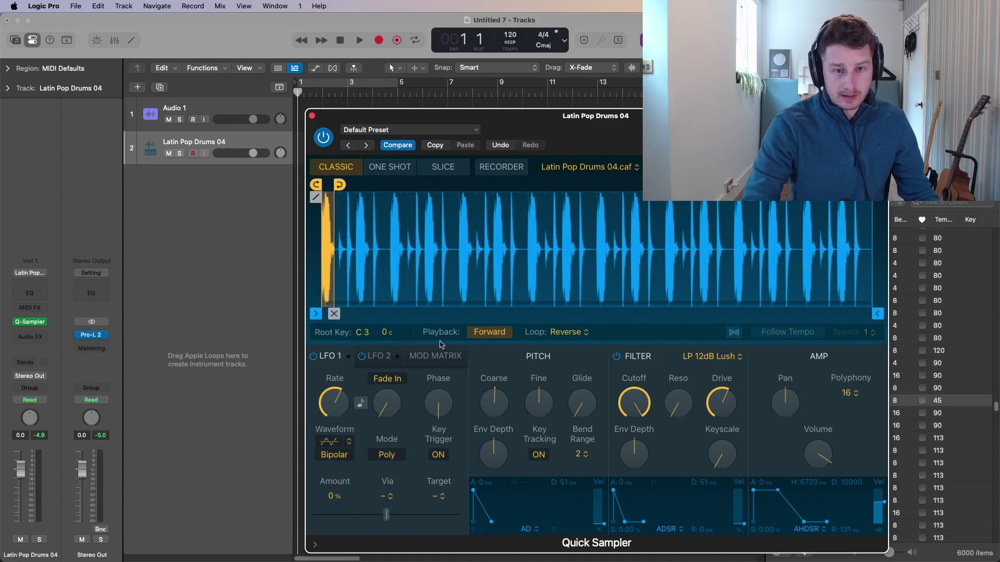
pyautogui.click(567, 332)
pyautogui.click(551, 325)
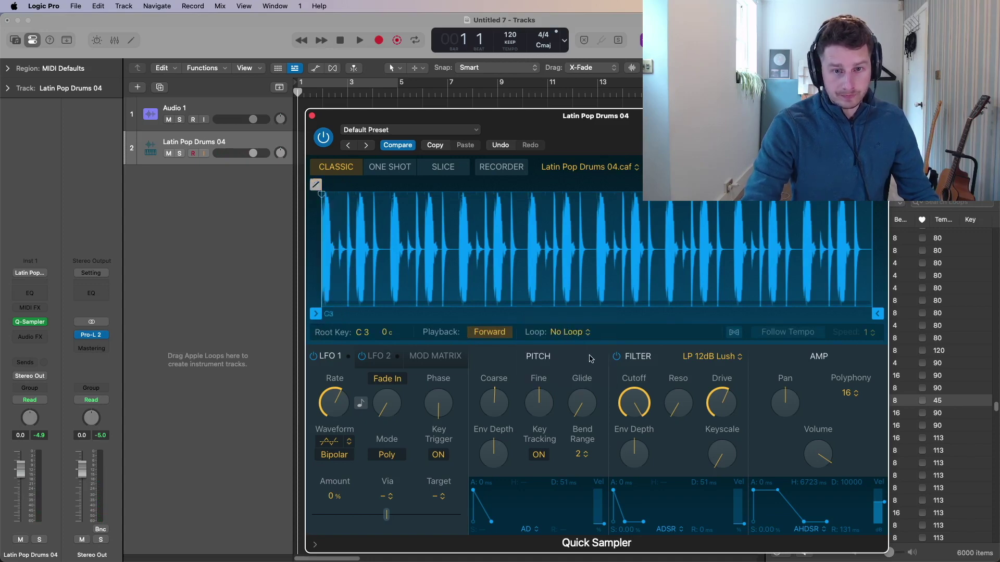
# - Turn on Flex for the sample and audition it by playing notes
pyautogui.click(733, 333)
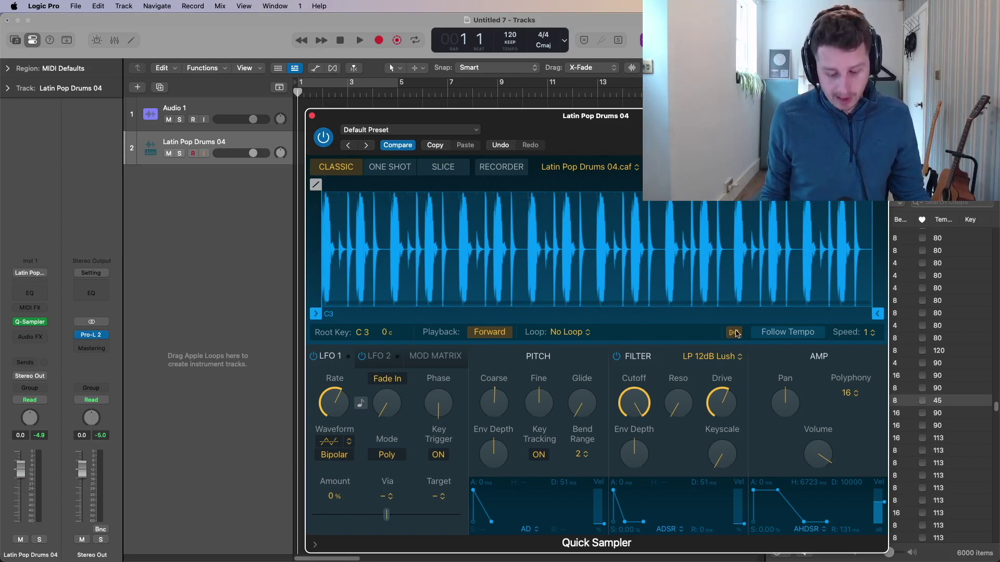
pyautogui.press('a')
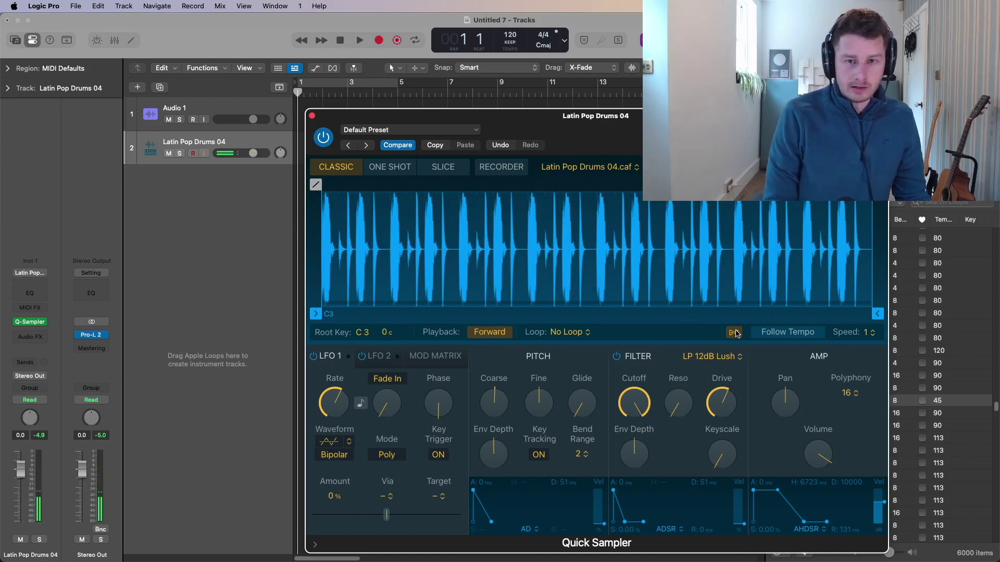
pyautogui.press('a')
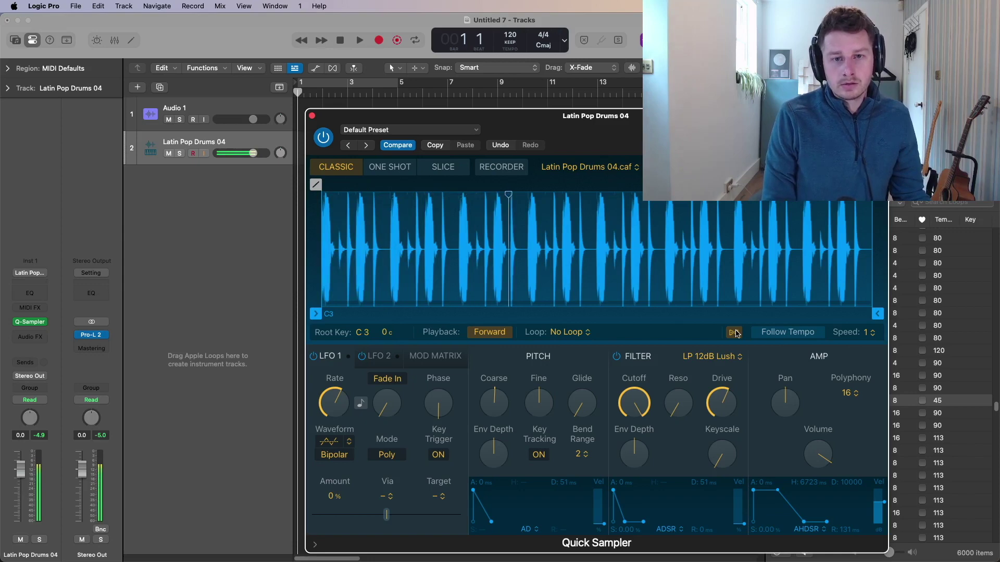
# - Compare the drum sample with Flex off and on while playing notes, and check the speed options, keeping 1
pyautogui.press('a')
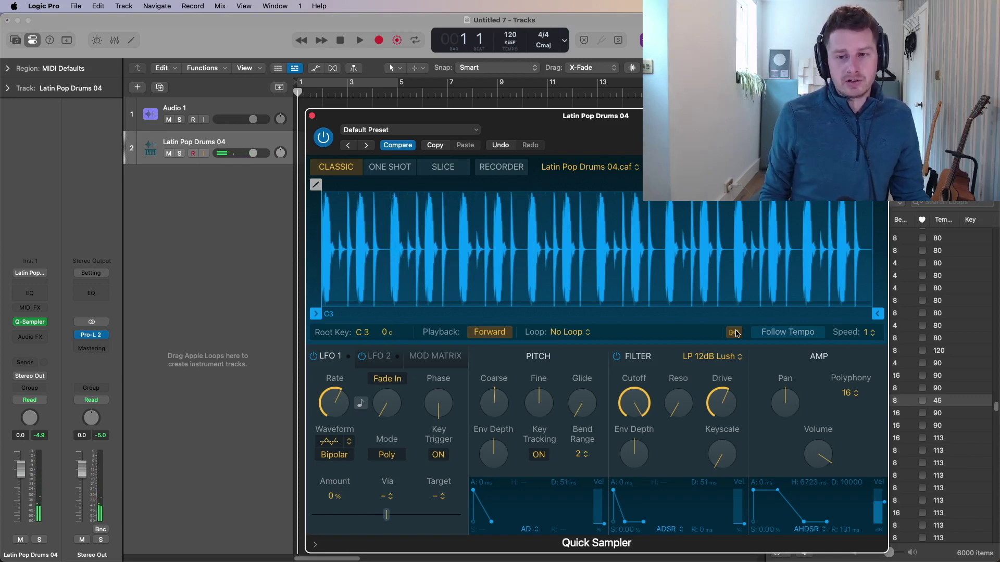
pyautogui.click(735, 332)
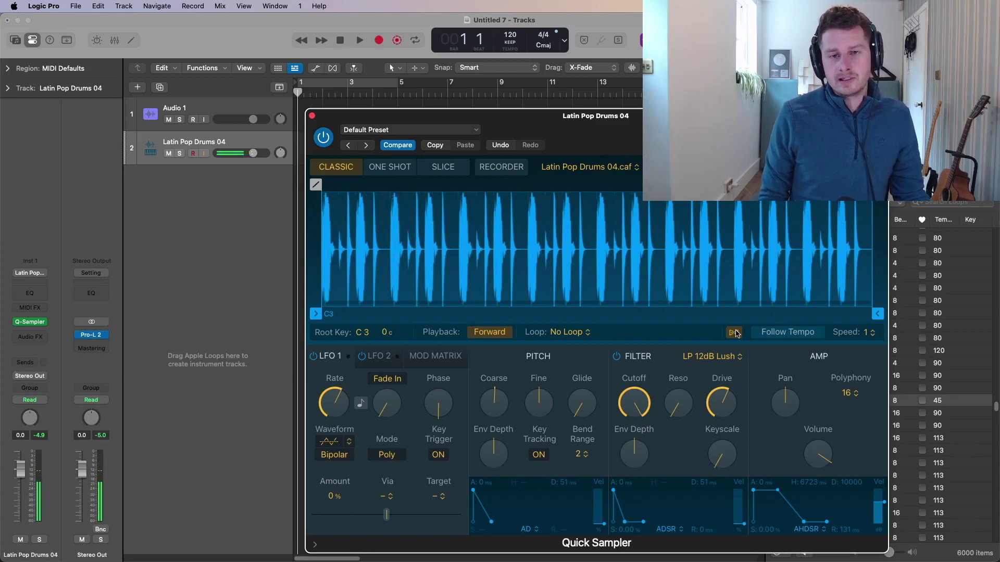
pyautogui.click(734, 332)
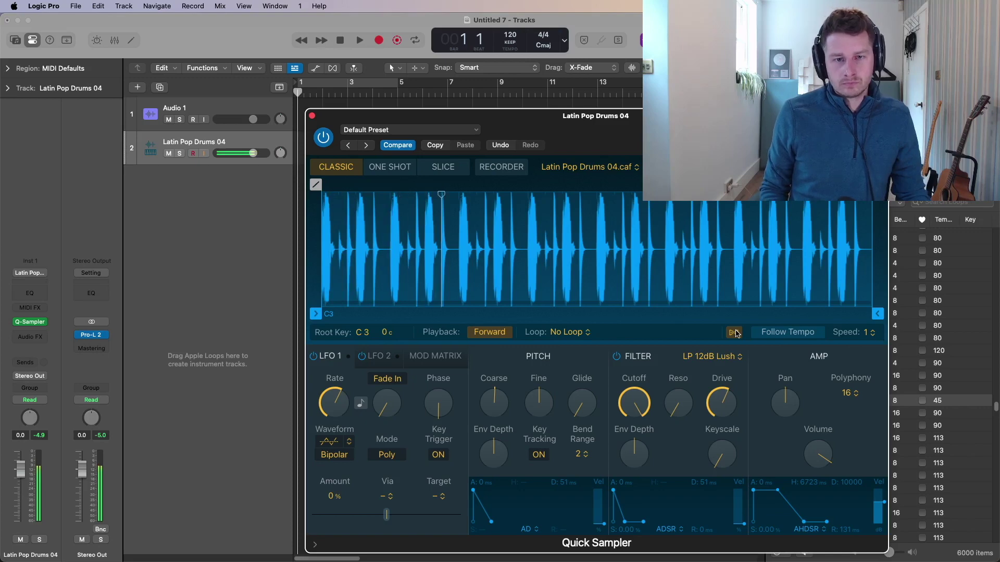
pyautogui.click(873, 336)
pyautogui.click(871, 348)
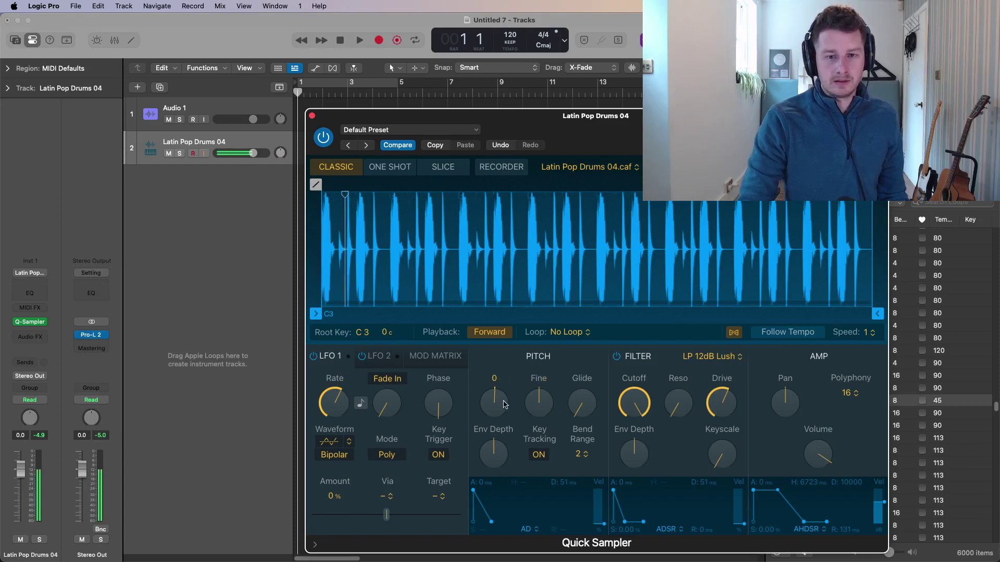
# - Switch the sampler to One Shot mode and set the playback direction to Reverse
pyautogui.click(390, 168)
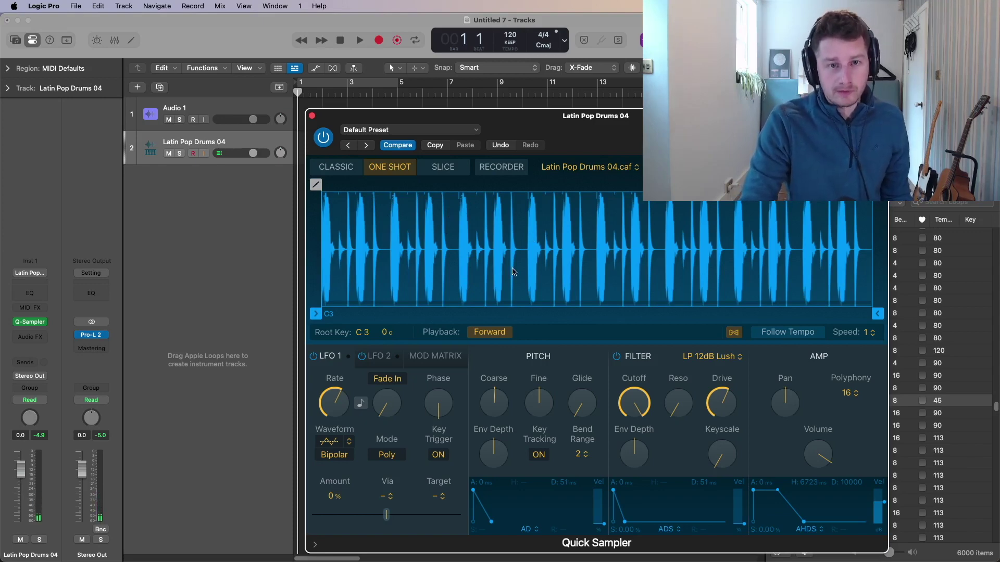
pyautogui.click(494, 333)
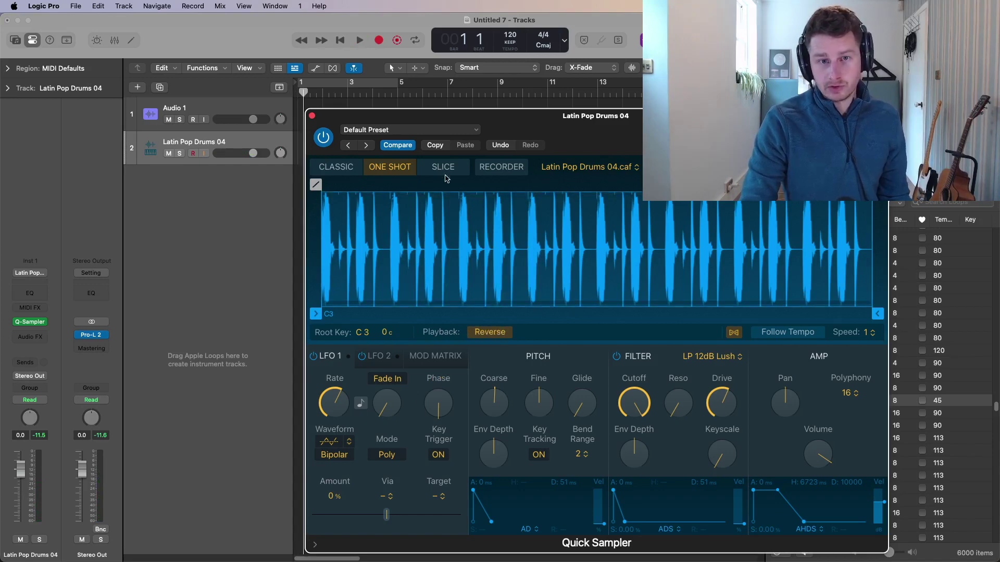
# - Record a new voice sample of about 5 seconds from Input 1 in Recorder mode
pyautogui.click(494, 168)
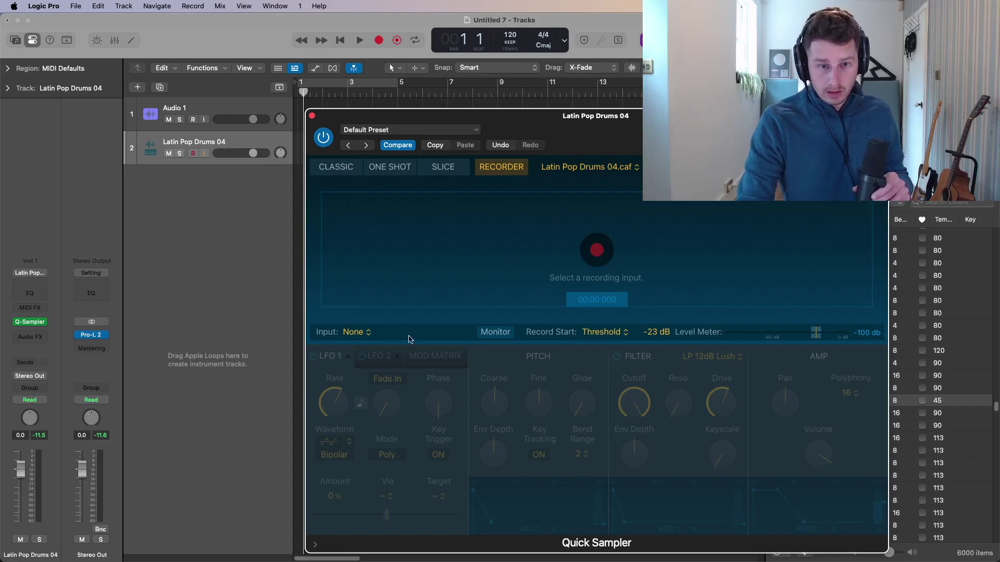
pyautogui.click(368, 334)
pyautogui.moveTo(368, 355)
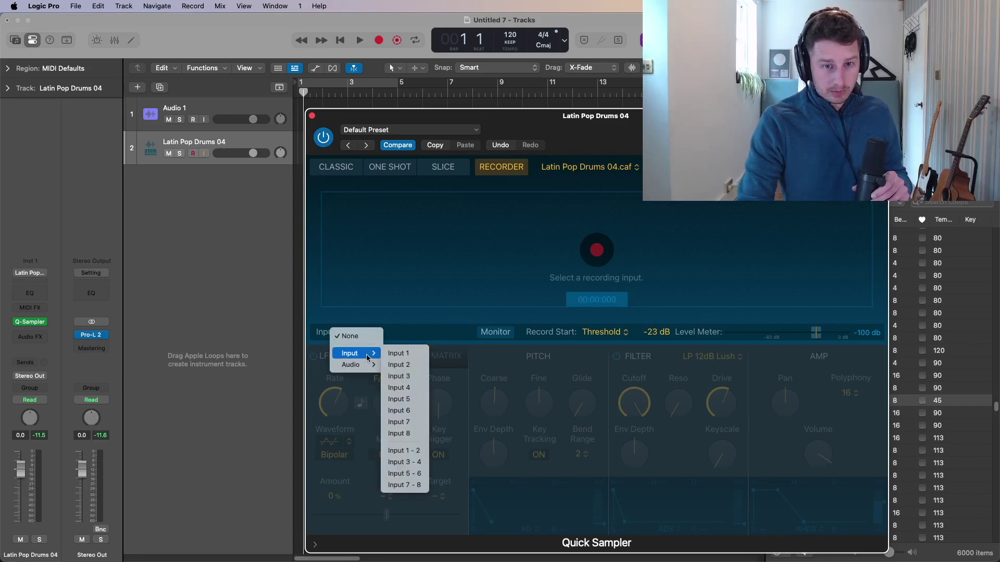
pyautogui.click(407, 355)
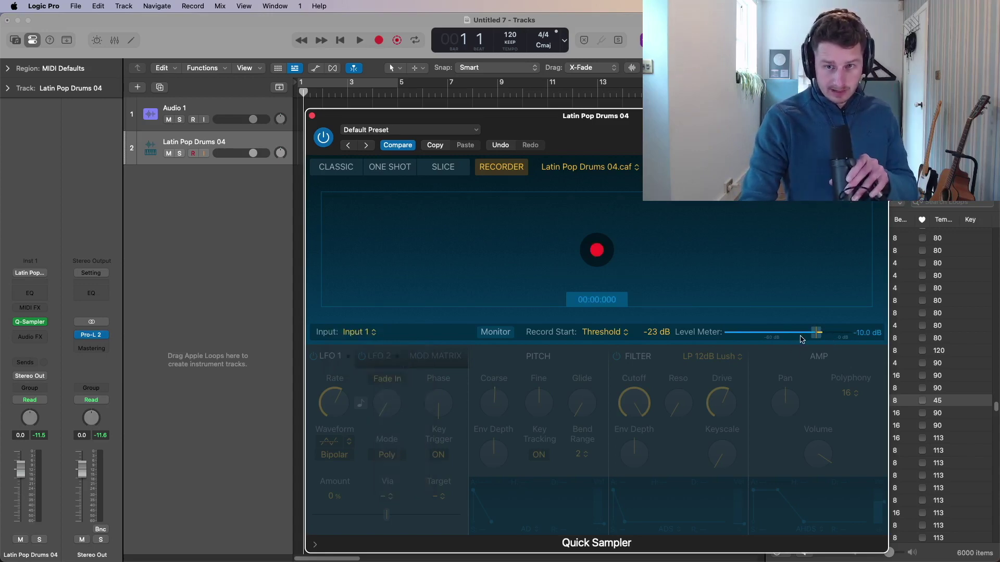
pyautogui.click(597, 250)
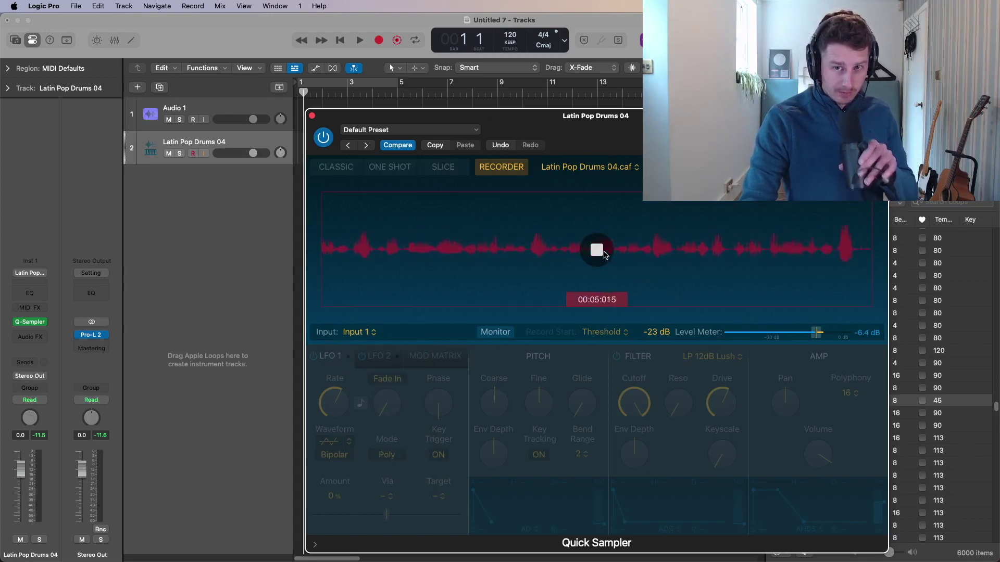
pyautogui.click(597, 251)
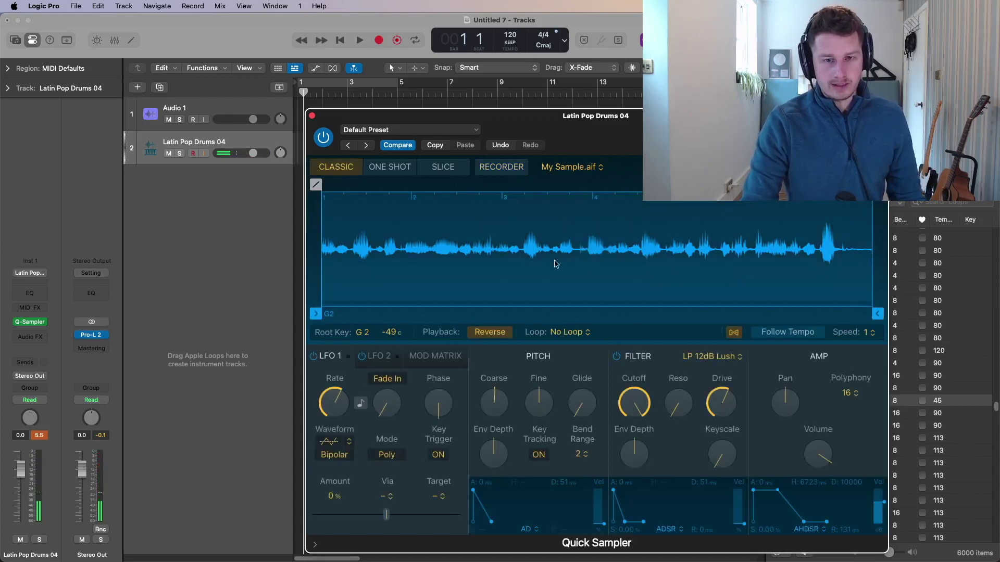
# - Set the recorded voice sample's playback to Forward and audition it at different pitches
pyautogui.click(490, 332)
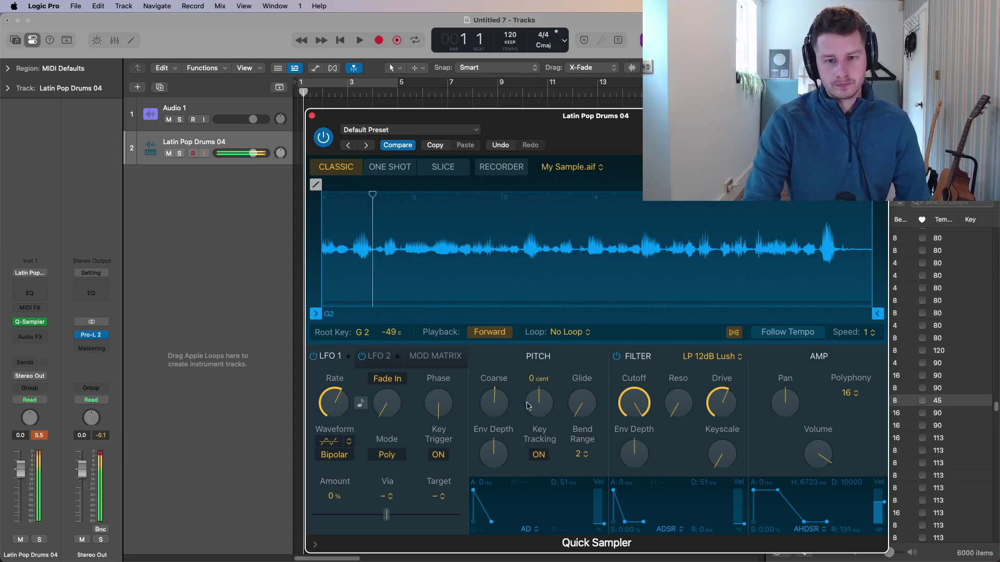
pyautogui.moveTo(494, 402)
pyautogui.mouseDown()
pyautogui.moveTo(497, 434)
pyautogui.moveTo(499, 335)
pyautogui.moveTo(503, 403)
pyautogui.mouseUp()
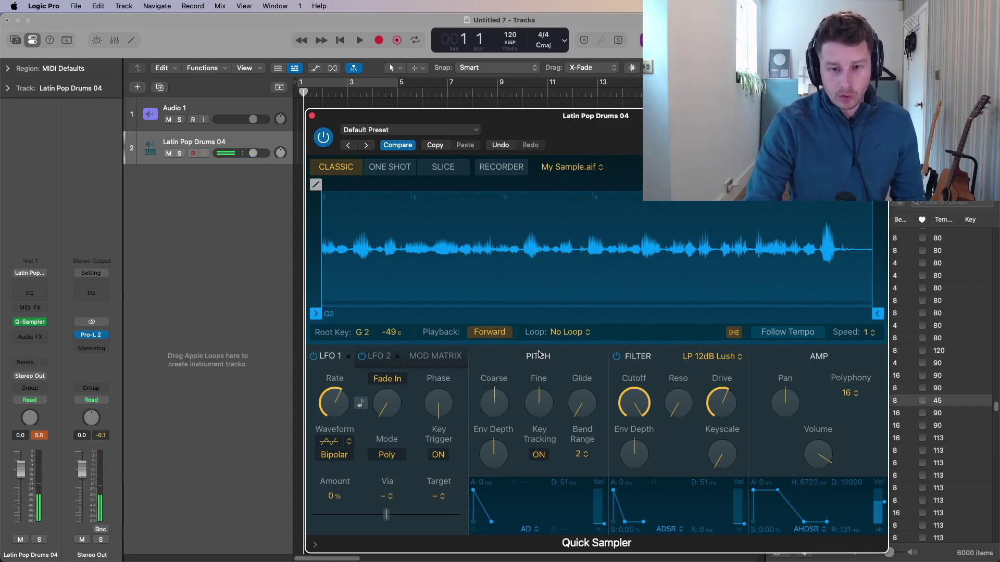
# - Switch the recorded voice sample to Slice mode and audition several individual slices in the waveform
pyautogui.click(501, 167)
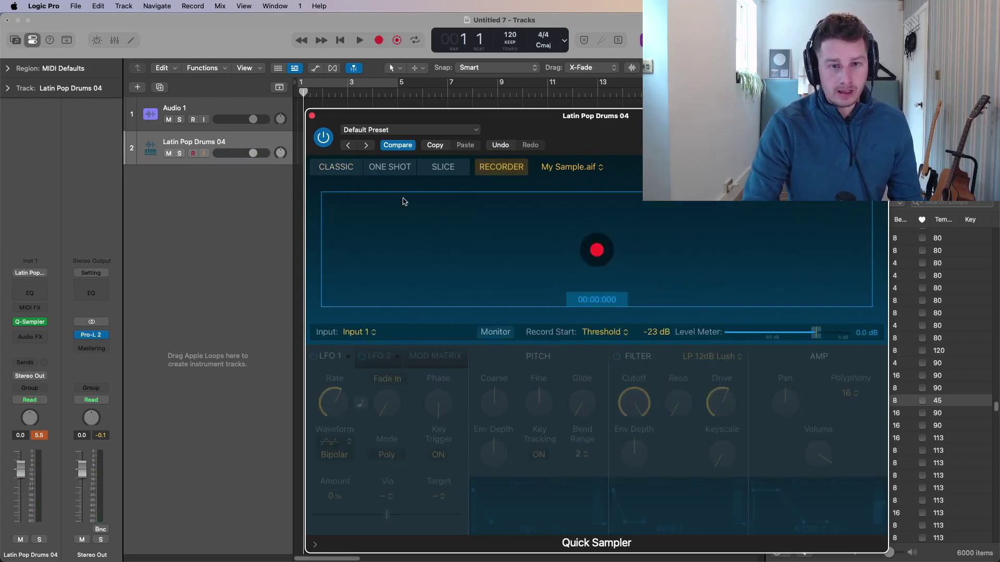
pyautogui.click(436, 166)
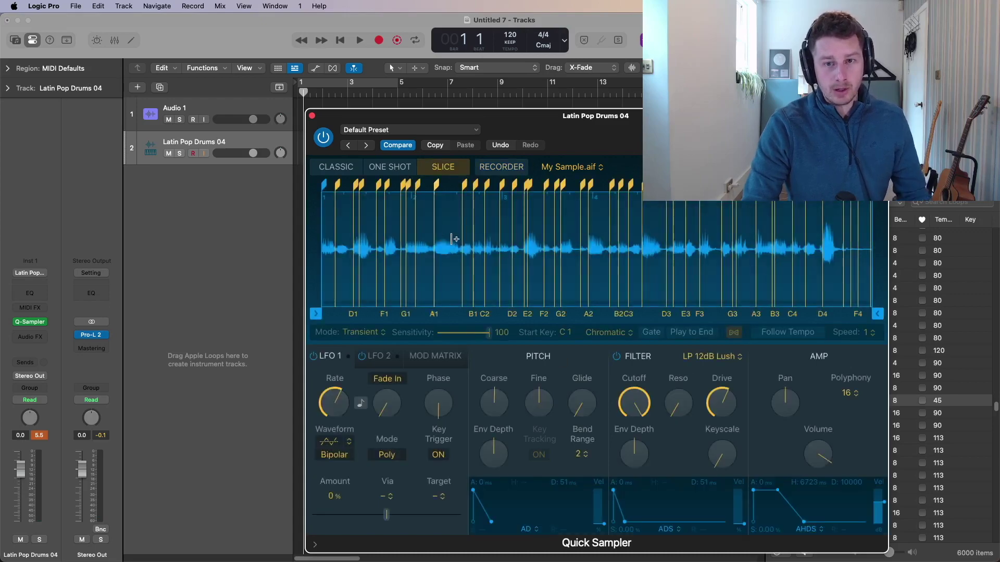
pyautogui.click(456, 240)
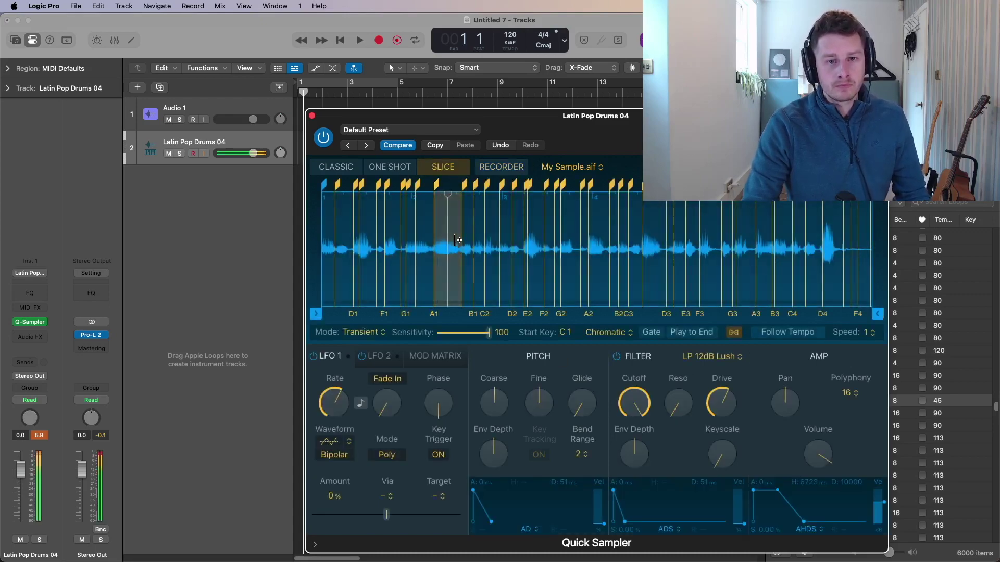
pyautogui.click(457, 240)
pyautogui.click(458, 241)
pyautogui.click(458, 241)
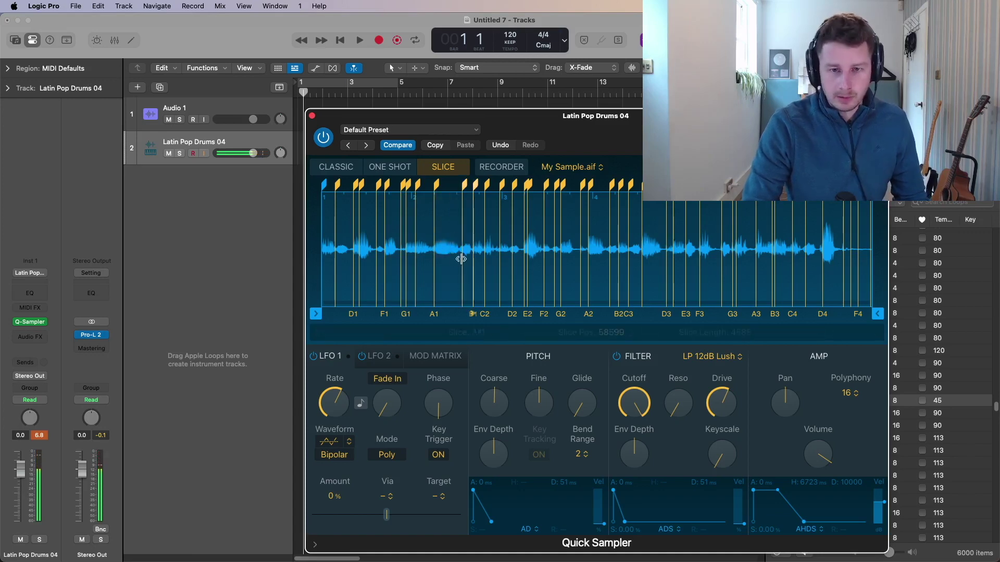
pyautogui.click(442, 260)
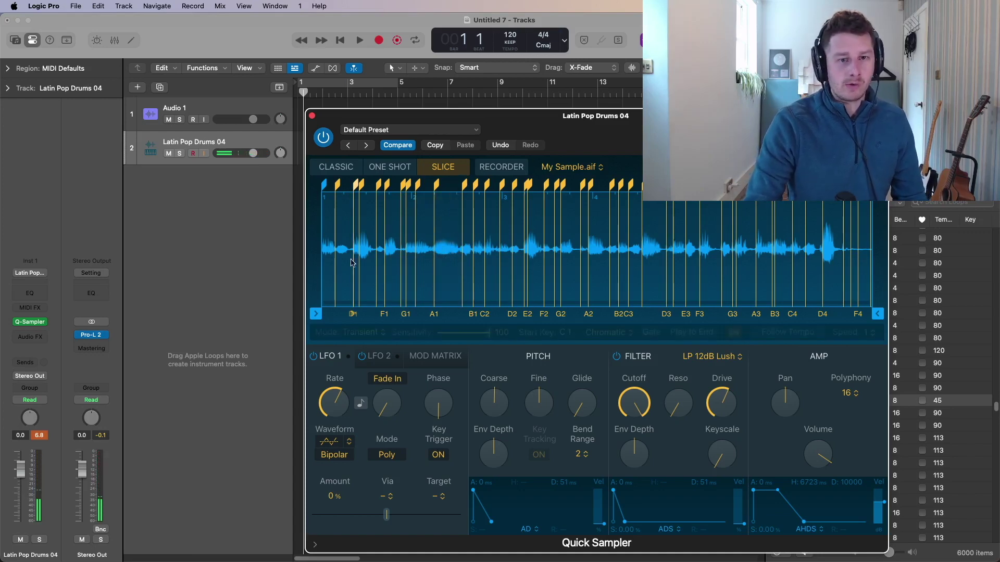
pyautogui.click(474, 254)
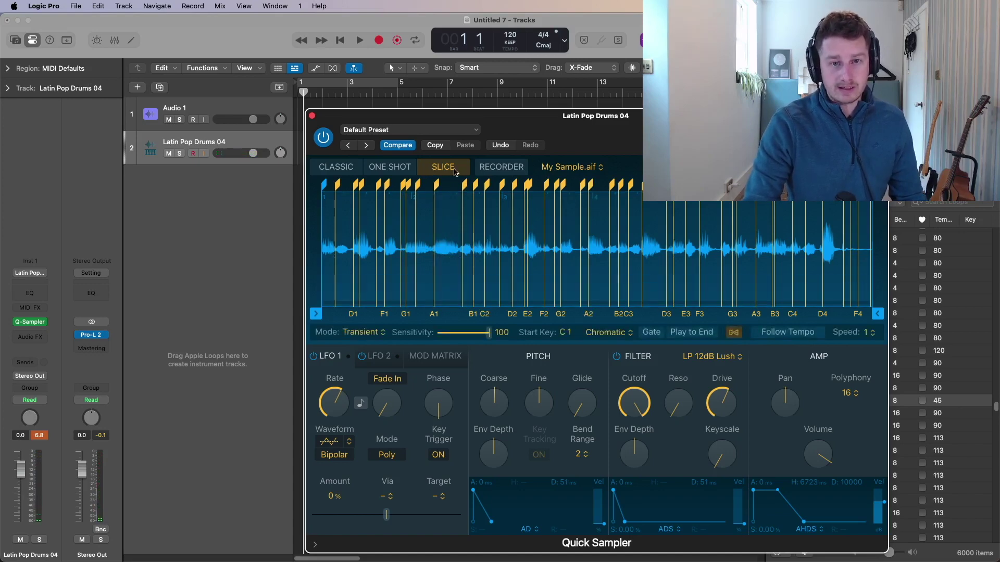
pyautogui.click(377, 260)
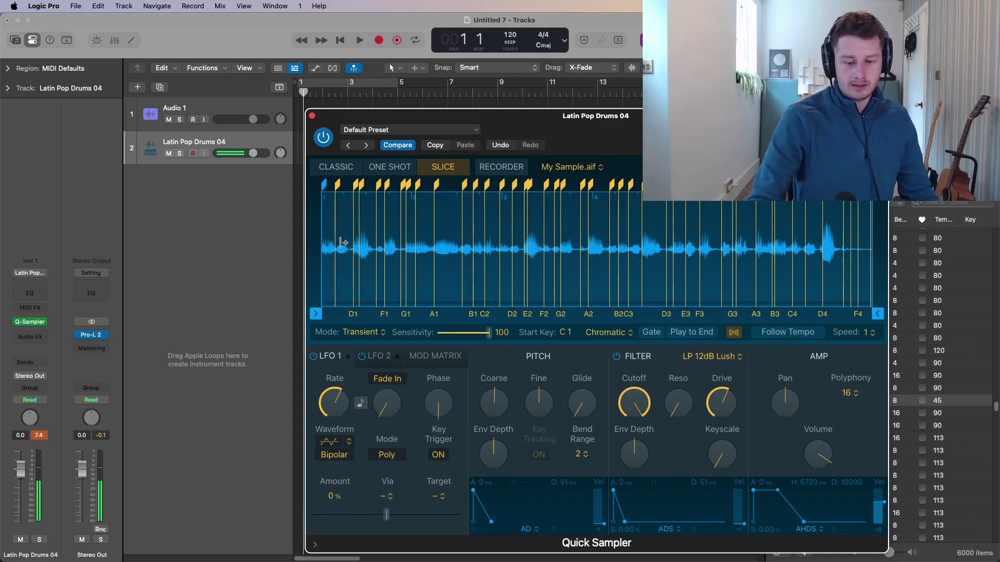
# - Record a two-bar MIDI performance of the voice slices on the Latin Pop Drums 04 track
pyautogui.press('space')
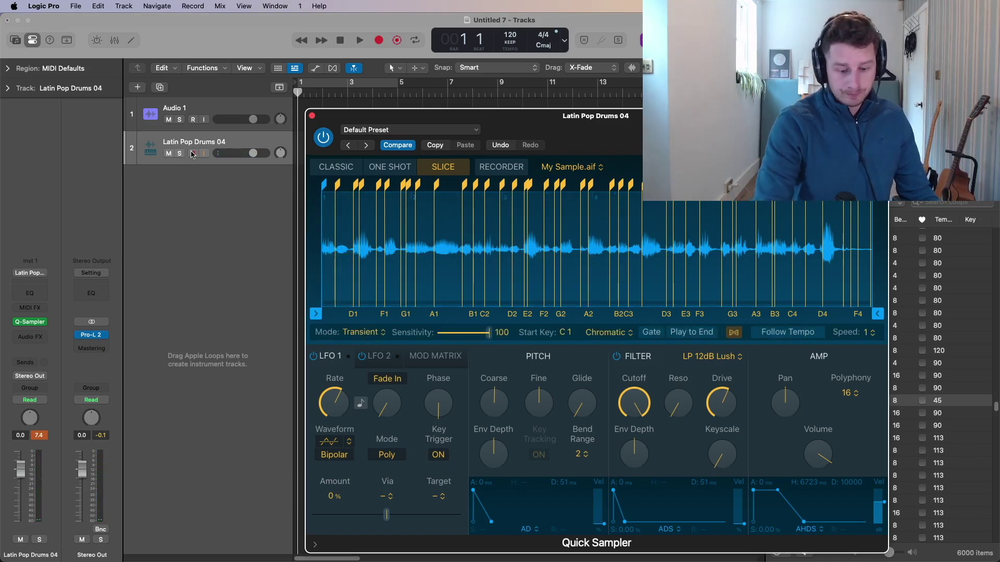
pyautogui.press('r')
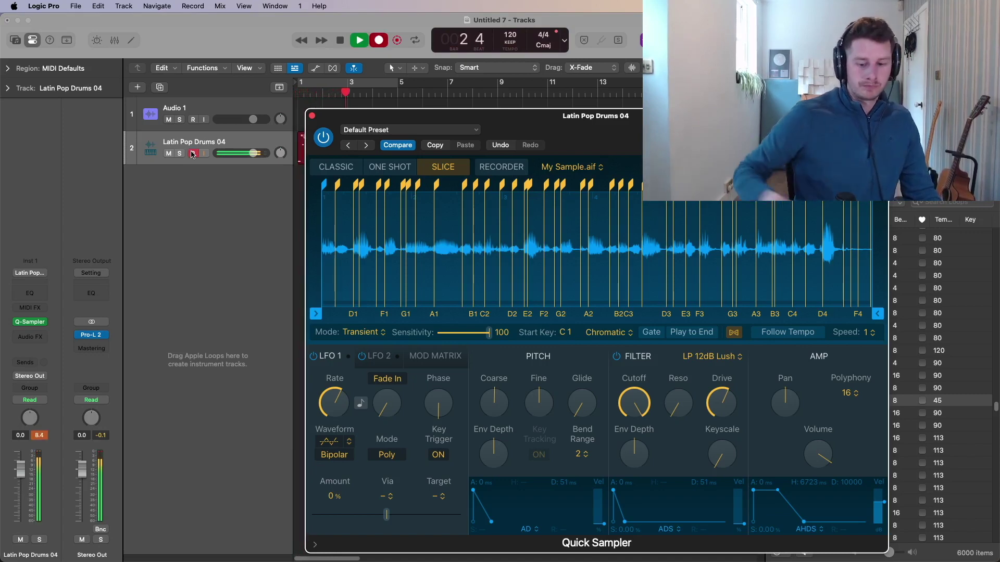
pyautogui.press('space')
# - Open the recorded MIDI region in the Piano Roll and close the Quick Sampler window
pyautogui.moveTo(520, 115); pyautogui.dragTo(625, 163)
pyautogui.doubleClick(333, 146)
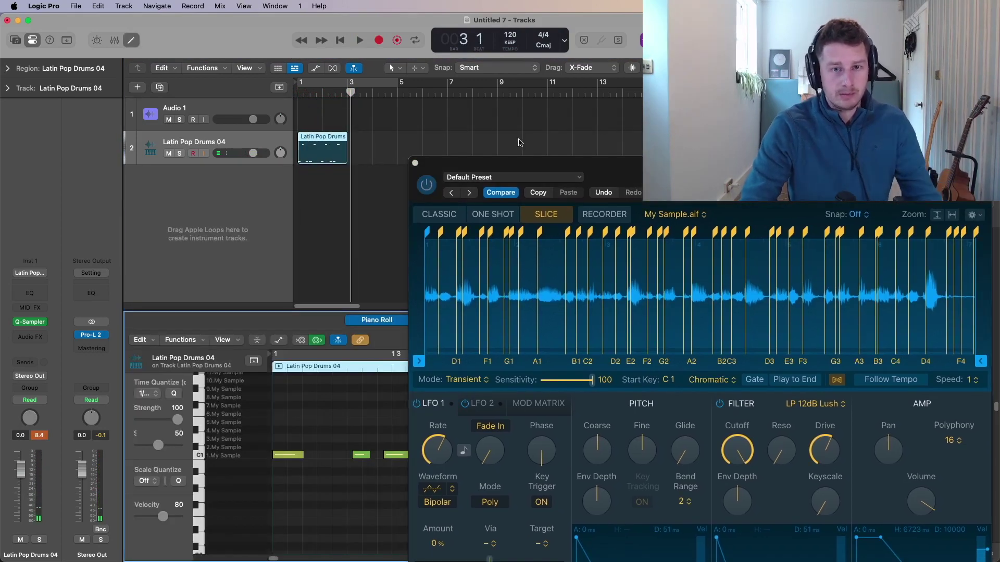
pyautogui.click(415, 163)
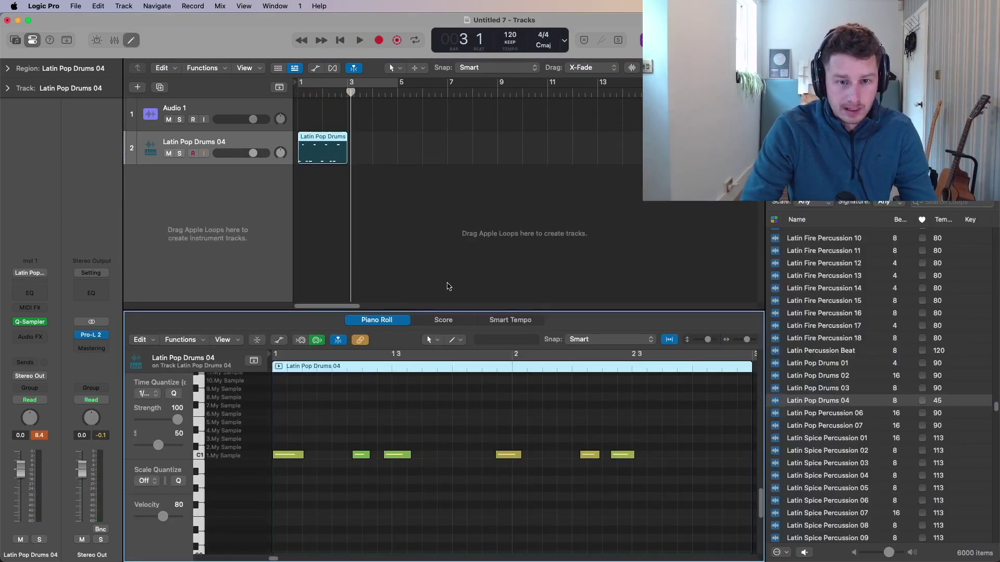
# - Quantize all notes in the recorded region to 1/8 notes and play the result back
pyautogui.press('super+a')
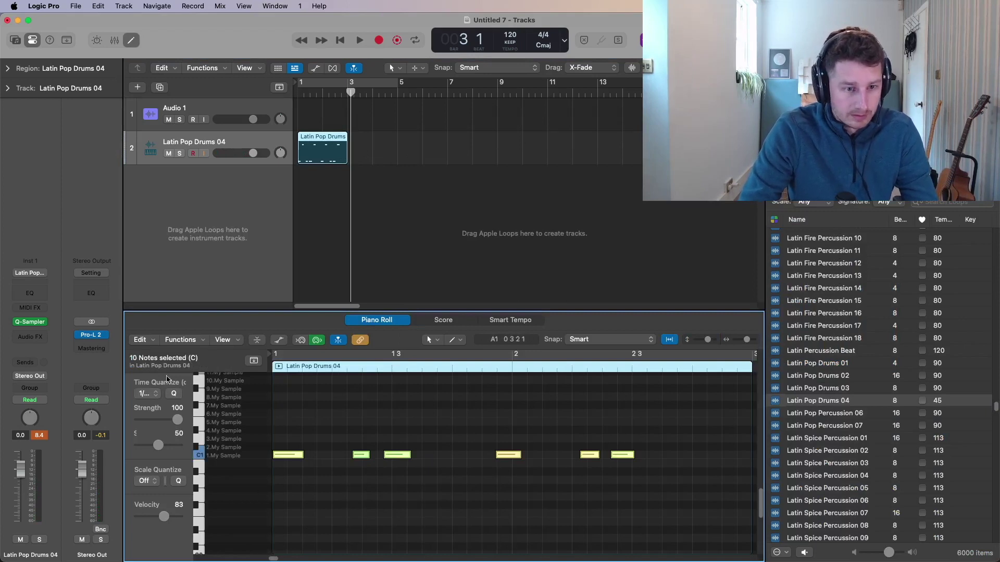
pyautogui.scroll(3, 247, 405)
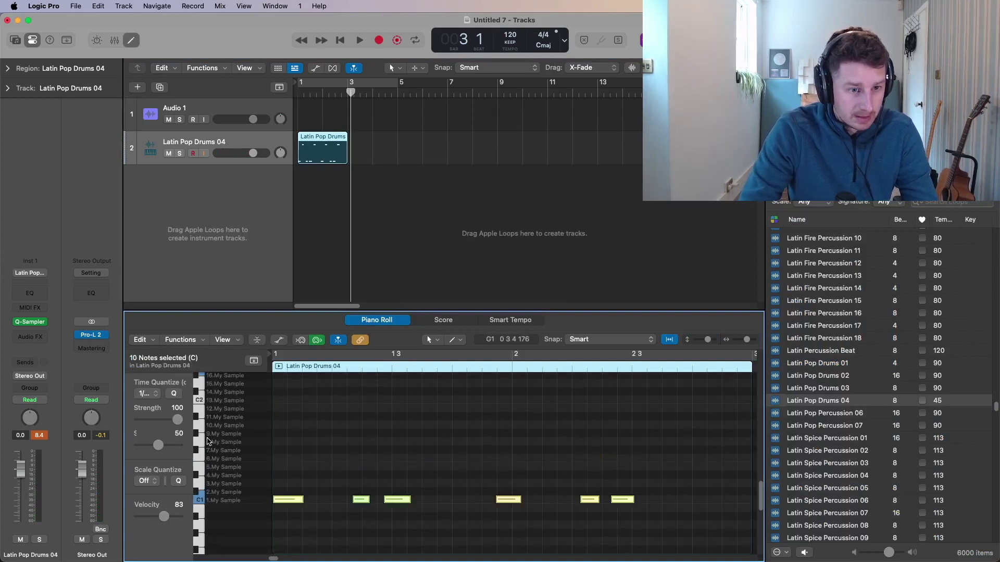
pyautogui.click(148, 397)
pyautogui.click(162, 384)
pyautogui.press('space')
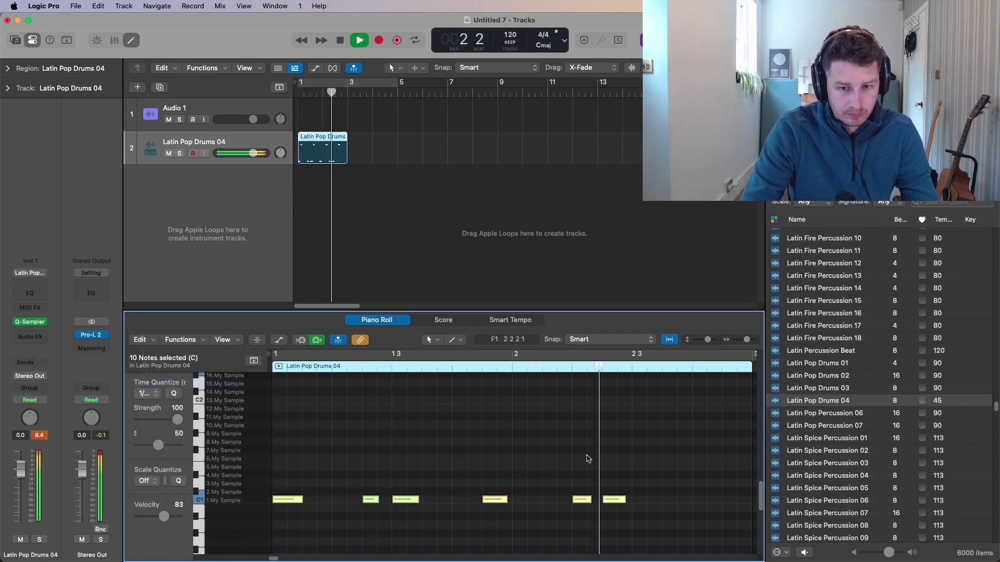
pyautogui.press('space')
pyautogui.scroll(1, 496, 463)
pyautogui.scroll(3, 497, 462)
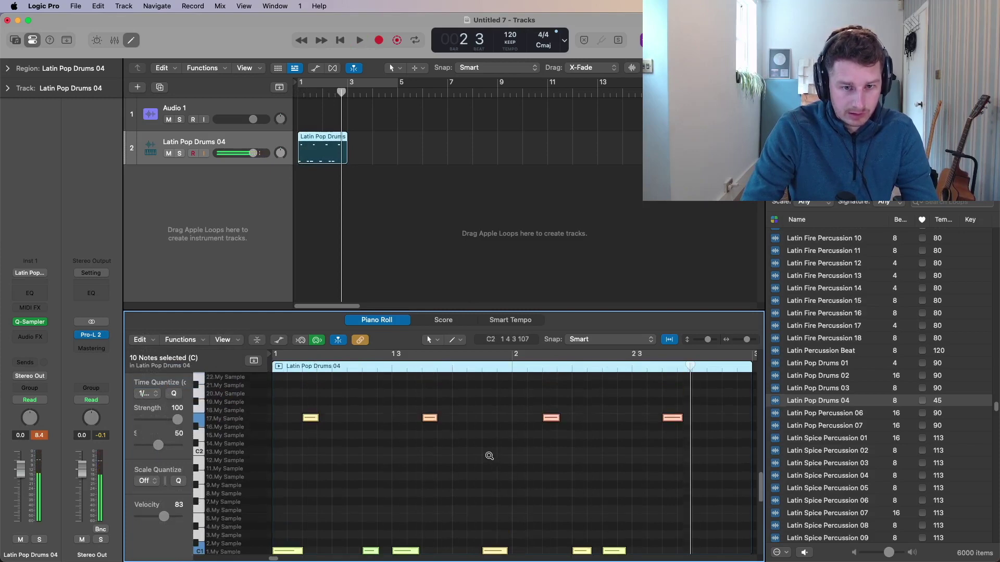
pyautogui.press('z')
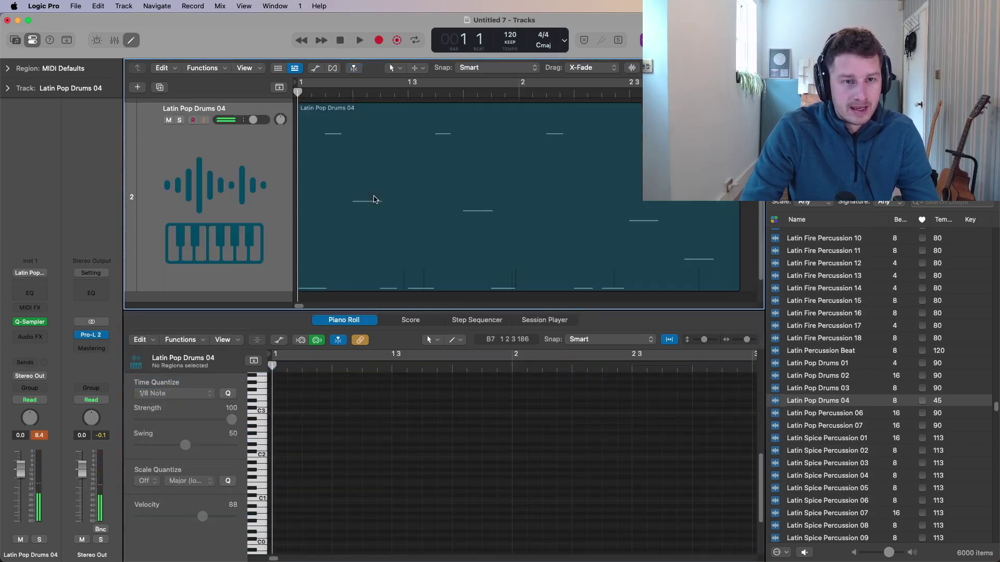
pyautogui.press('z')
pyautogui.press('super+Up')
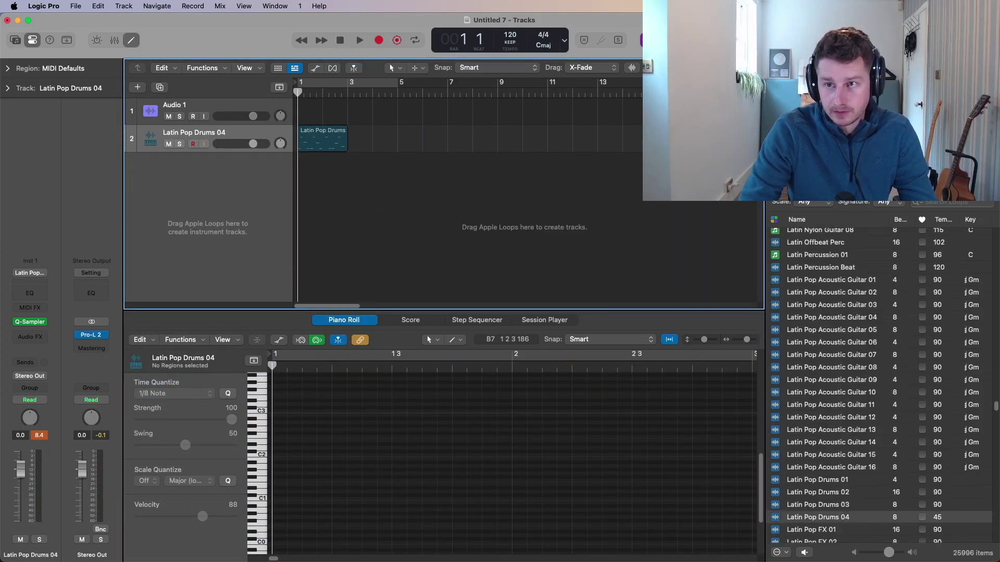
# - Preview the Acoustic Noodling 12 loop and load it into Sample Alchemy on a new track
pyautogui.click(827, 397)
pyautogui.scroll(-10, 827, 394)
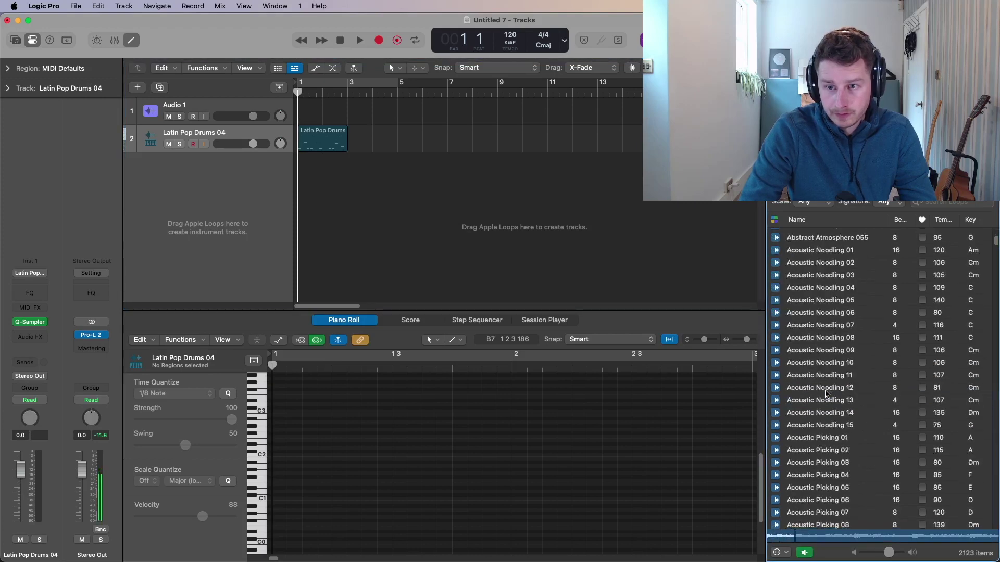
pyautogui.click(824, 392)
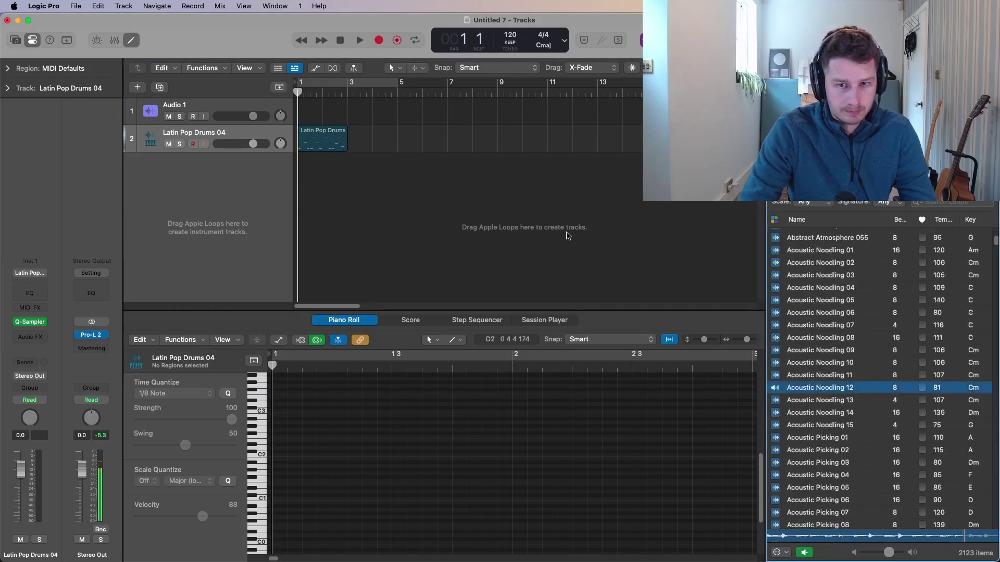
pyautogui.click(804, 552)
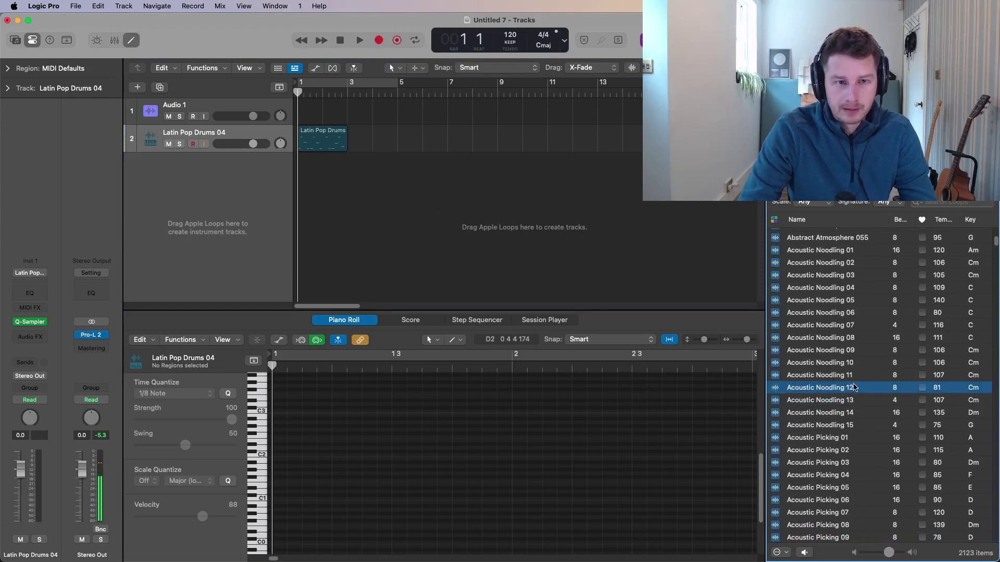
pyautogui.moveTo(842, 390); pyautogui.dragTo(191, 219)
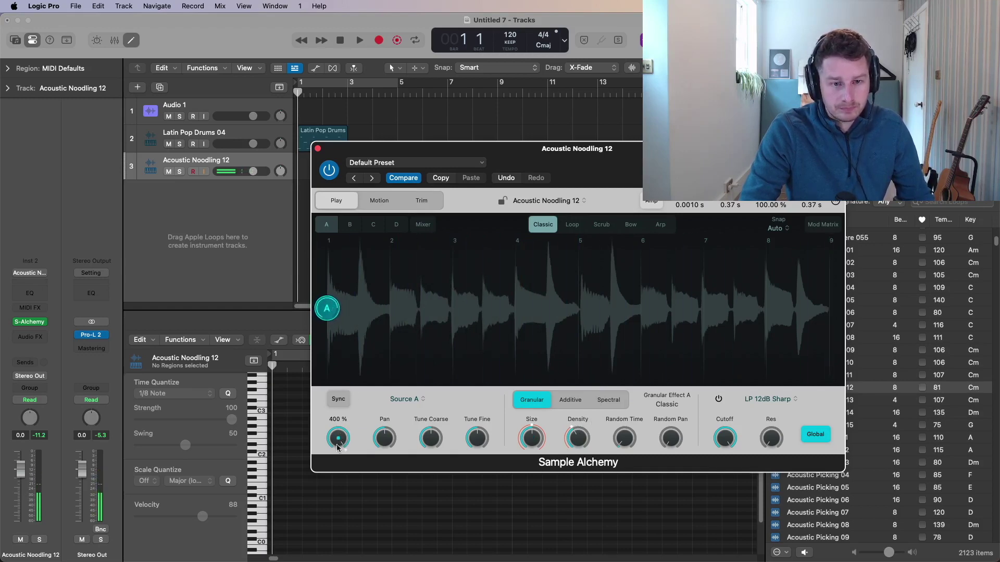
# - Set Source A's playback speed to 99.7% and try out its coarse tuning
pyautogui.moveTo(337, 453); pyautogui.dragTo(343, 420)
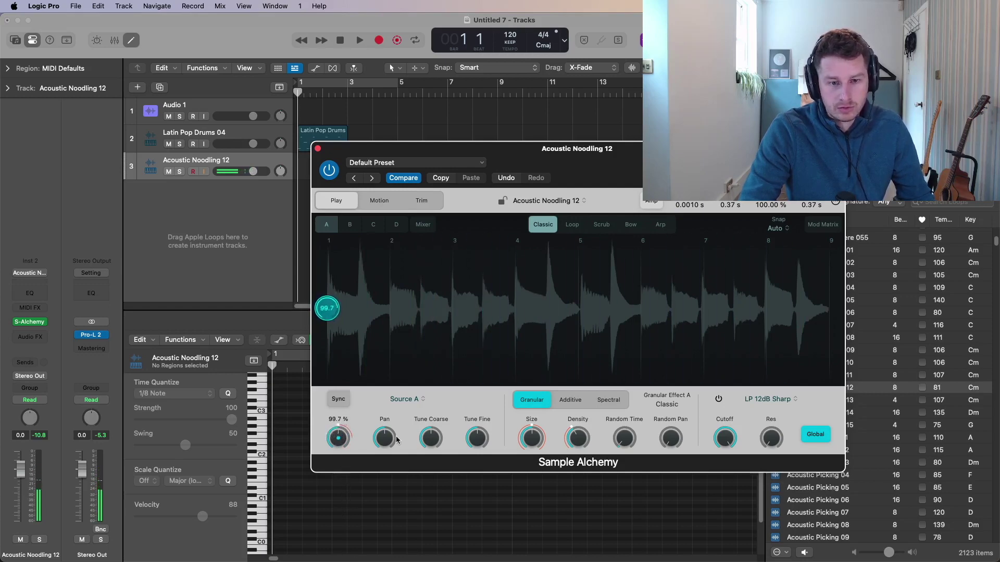
pyautogui.moveTo(441, 443); pyautogui.dragTo(438, 395)
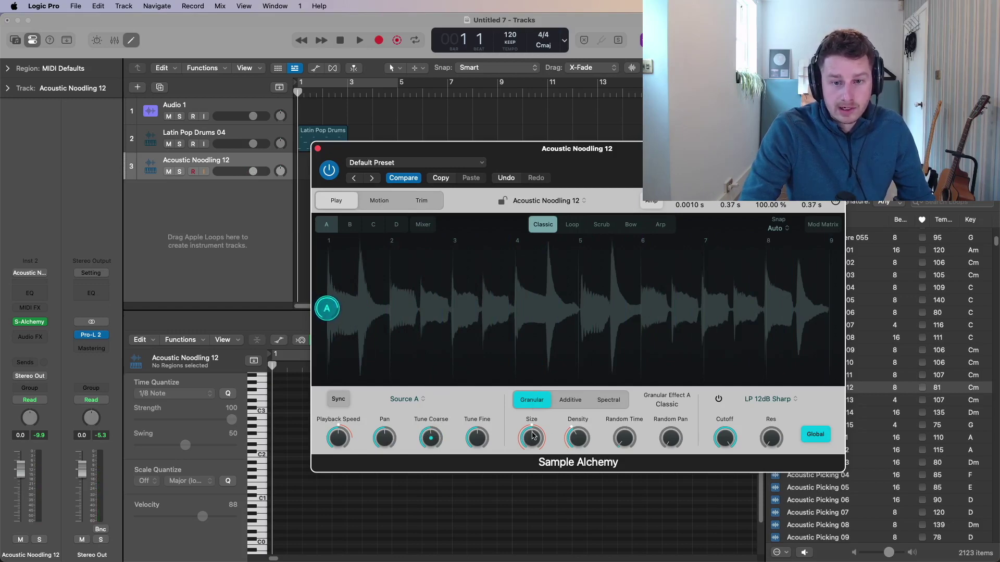
# - Try source A's granular controls: lower the size, set density to 1 grain, raise random time and pan, and test the filter cutoff
pyautogui.moveTo(533, 436); pyautogui.dragTo(539, 517)
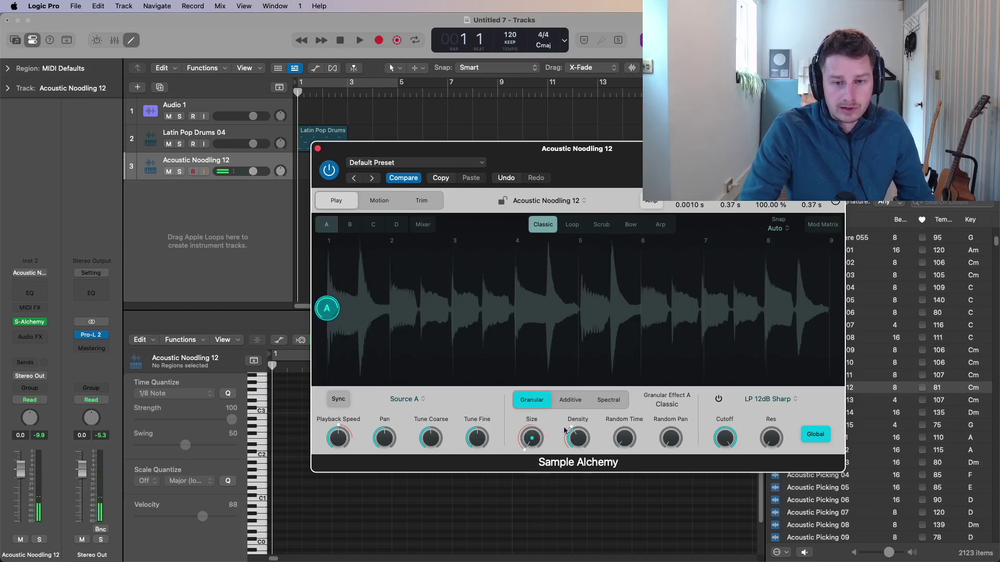
pyautogui.moveTo(581, 444); pyautogui.dragTo(587, 561)
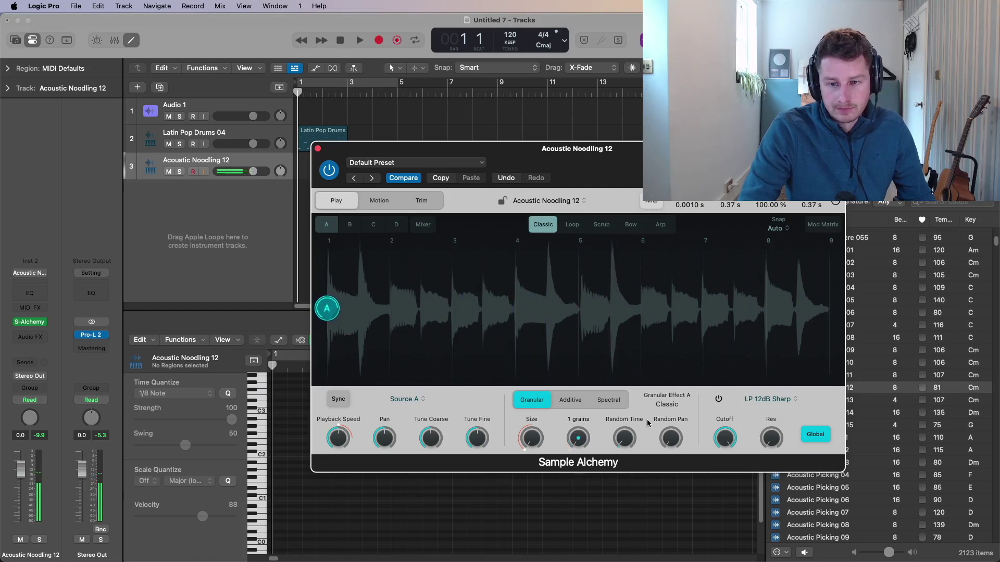
pyautogui.moveTo(623, 391); pyautogui.dragTo(638, 278)
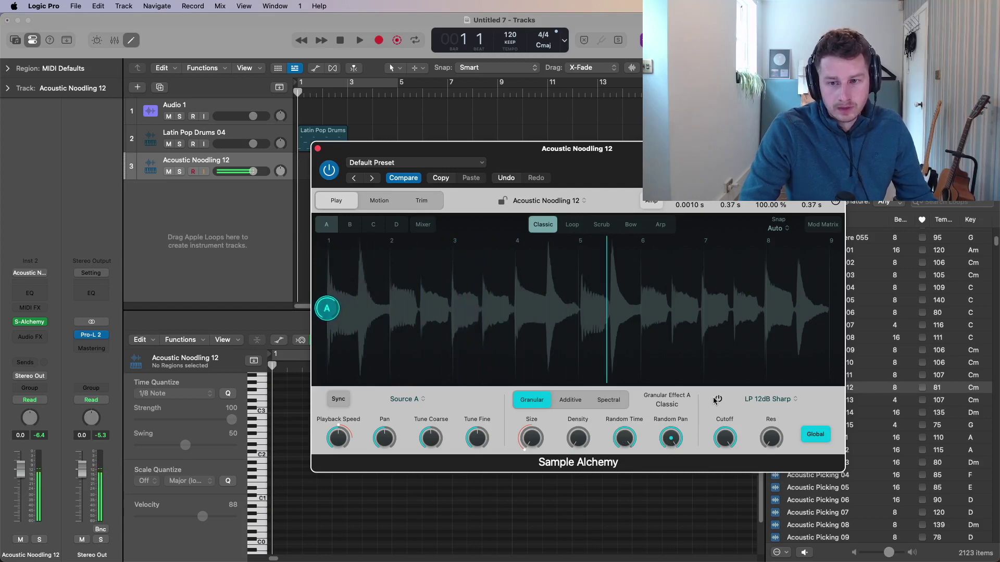
pyautogui.moveTo(727, 439)
pyautogui.mouseDown()
pyautogui.moveTo(728, 521)
pyautogui.moveTo(723, 432)
pyautogui.mouseUp()
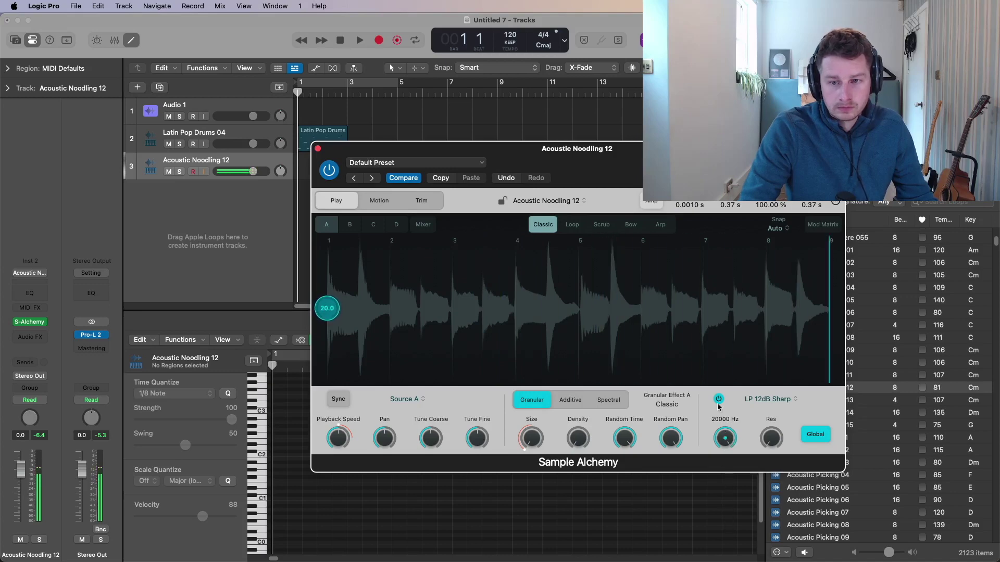
# - Switch source A to Additive synthesis and try its symmetry, odd/even, pitch variation and number-of-partials controls
pyautogui.click(574, 402)
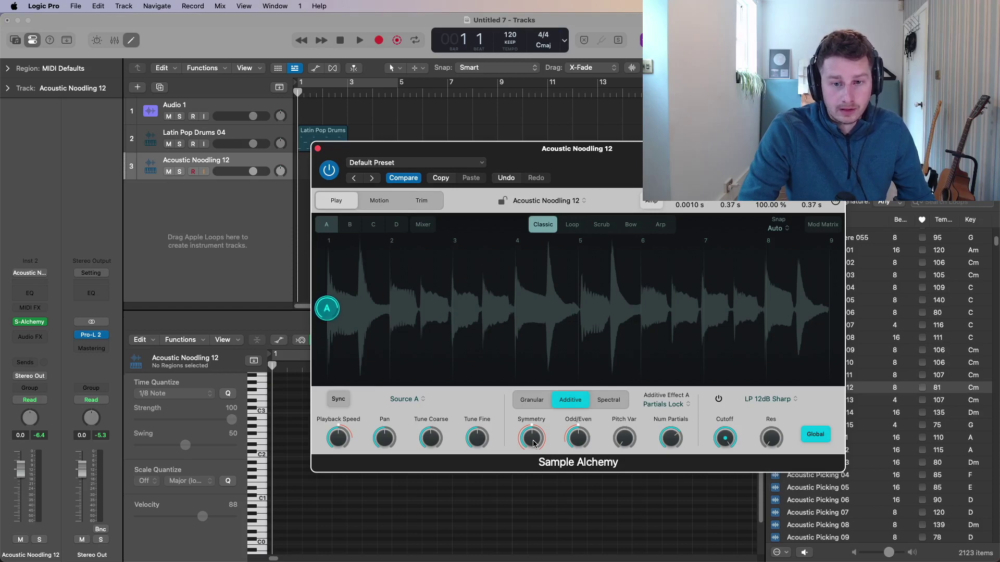
pyautogui.moveTo(533, 443); pyautogui.dragTo(545, 532)
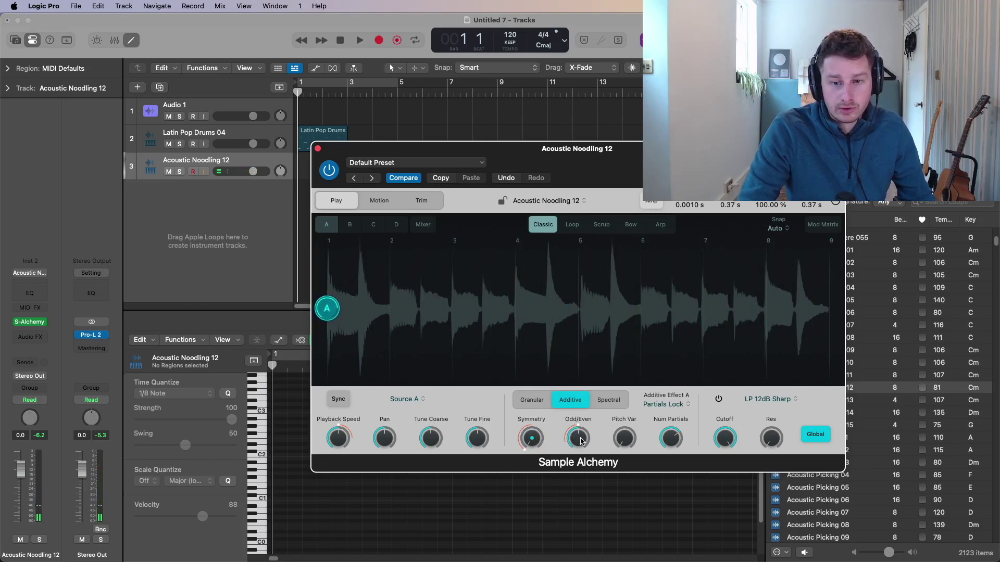
pyautogui.moveTo(582, 442); pyautogui.dragTo(591, 528)
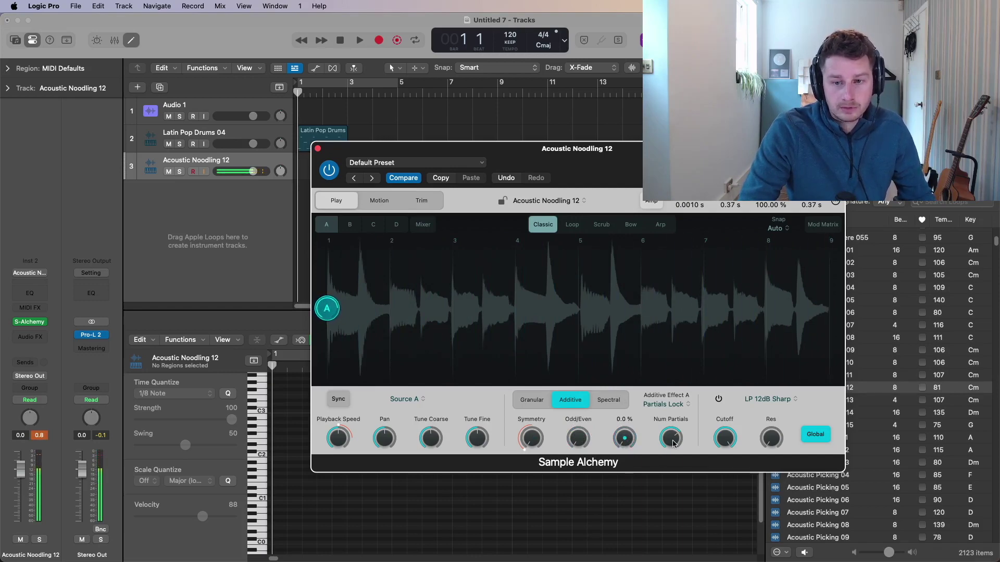
pyautogui.moveTo(673, 443); pyautogui.dragTo(672, 544)
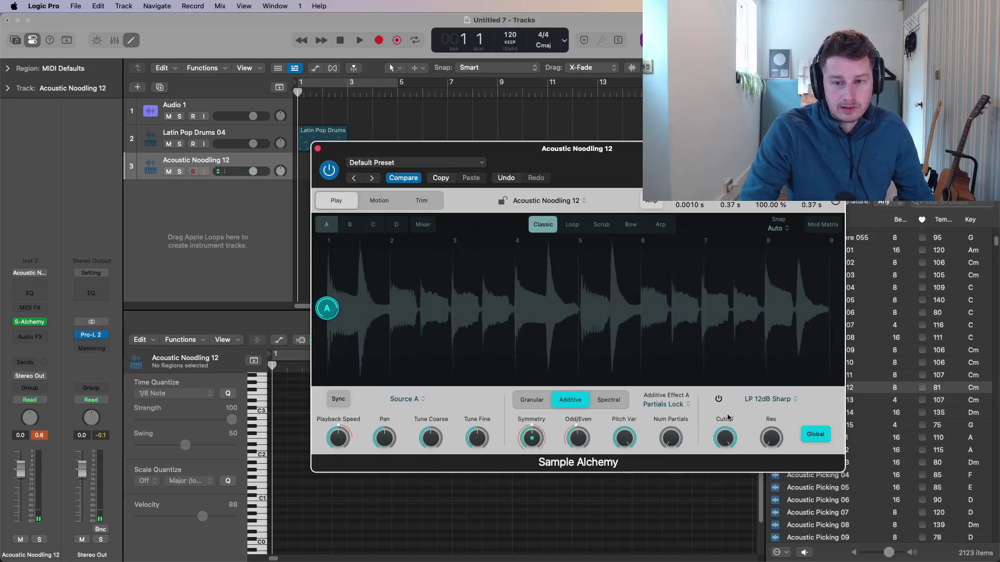
# - Switch source A to Spectral synthesis and try the Formant effect's shift, key track, size and center, setting center to 2477 Hz
pyautogui.click(606, 404)
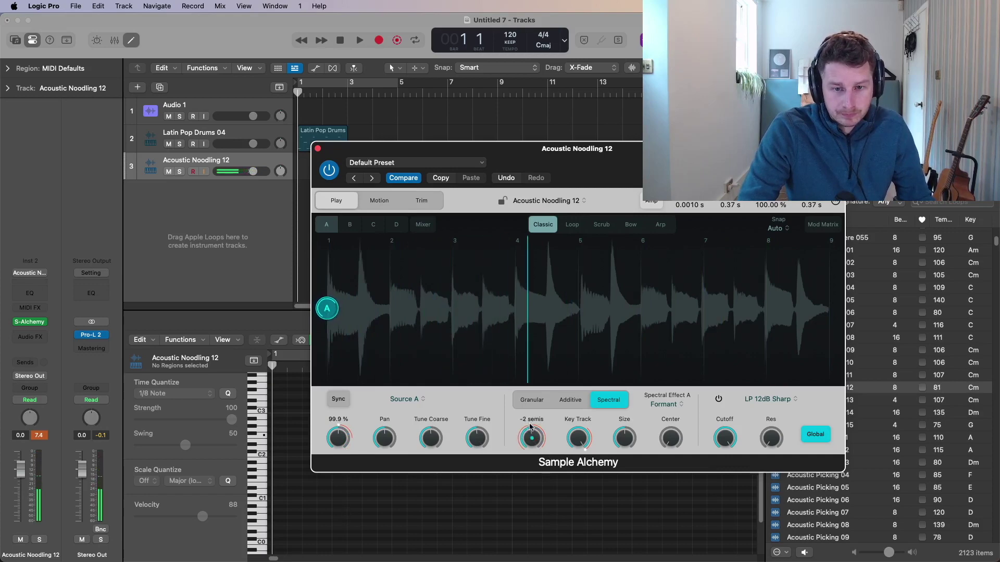
pyautogui.moveTo(523, 435); pyautogui.dragTo(538, 507)
pyautogui.moveTo(535, 388); pyautogui.dragTo(541, 362)
pyautogui.moveTo(578, 438); pyautogui.dragTo(586, 402)
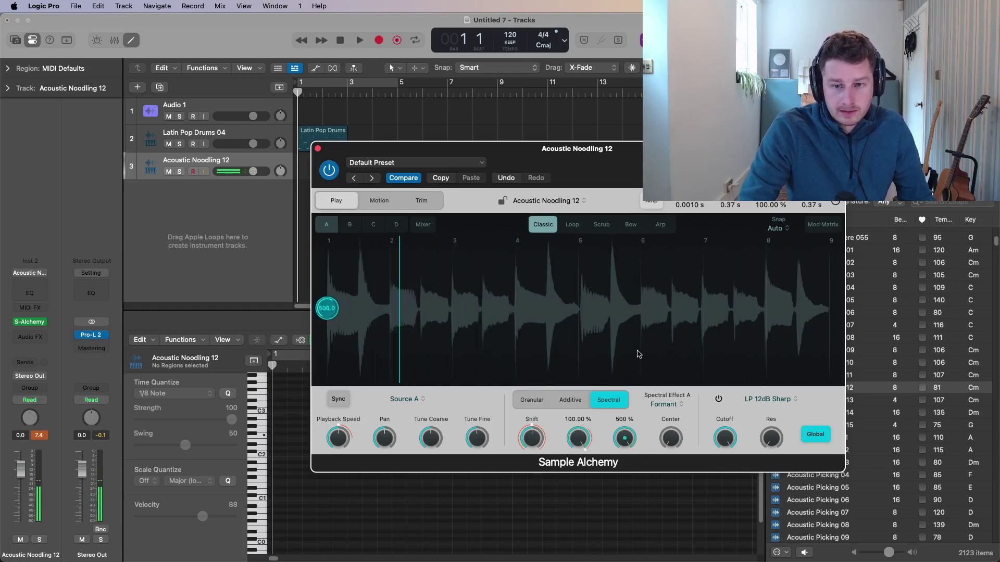
pyautogui.moveTo(639, 354); pyautogui.dragTo(629, 531)
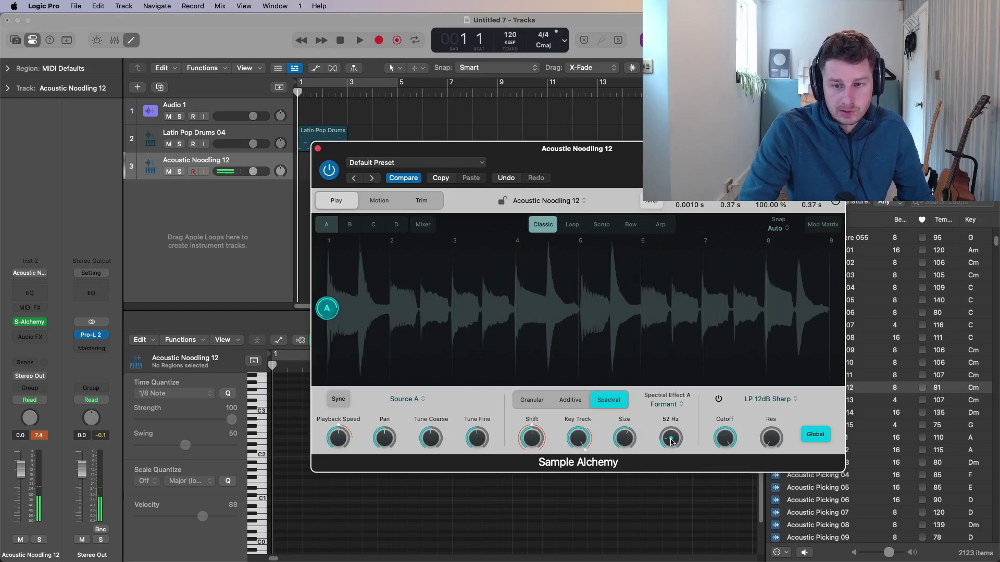
# - Audition the Low/High Cut spectral effect, and switch to Blur with its variance at 5.11 and gate at -41.23 dB
pyautogui.click(671, 405)
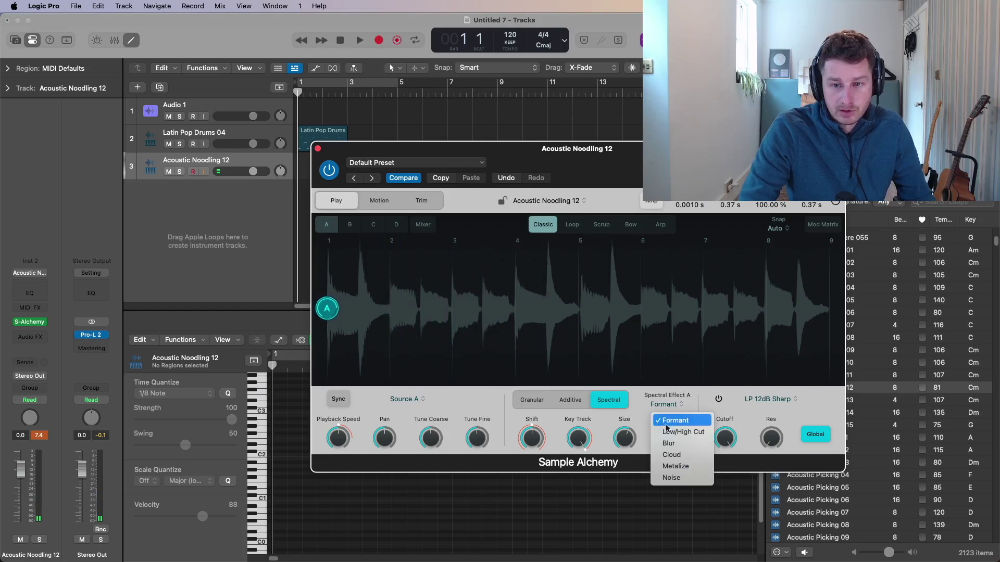
pyautogui.click(679, 432)
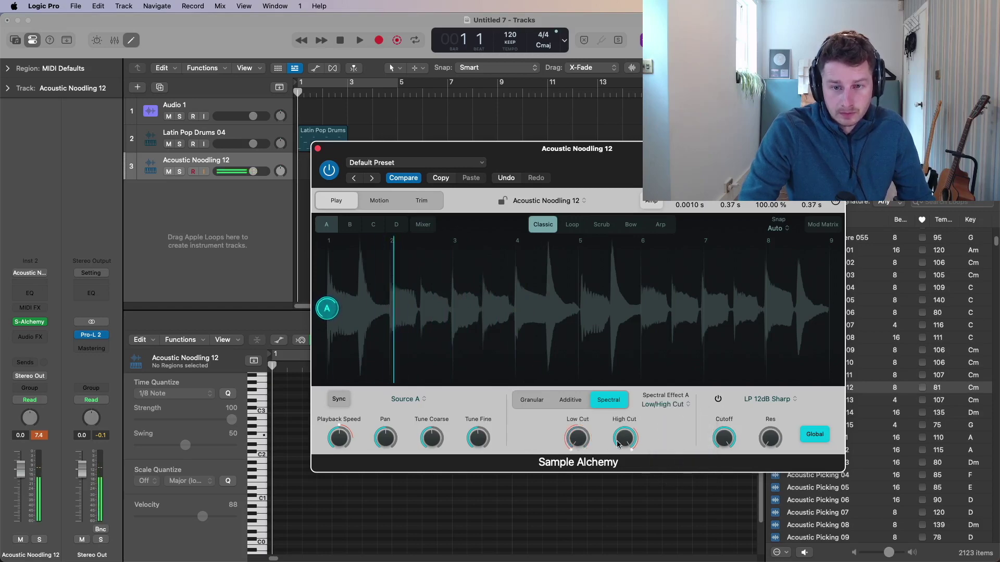
pyautogui.click(665, 405)
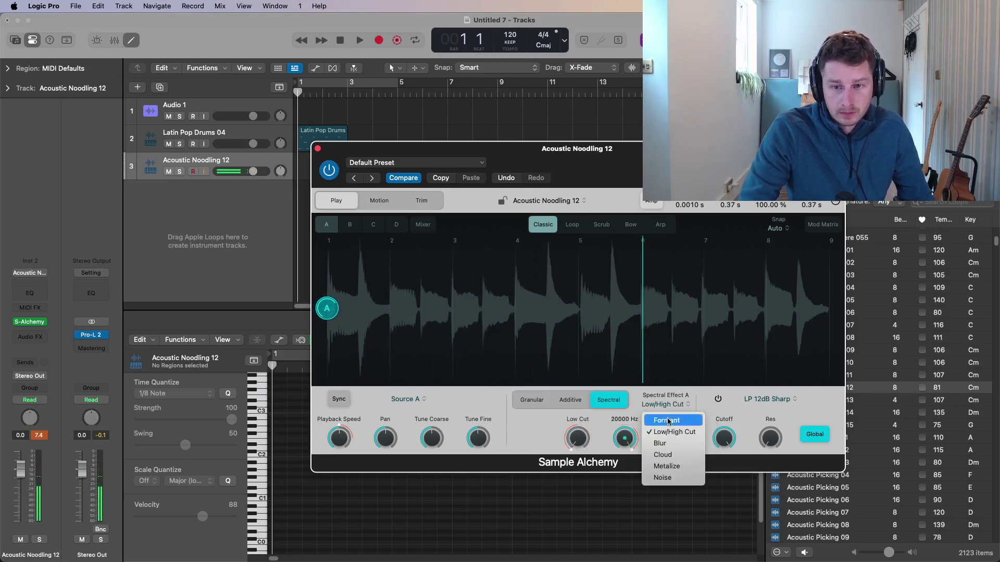
pyautogui.click(663, 442)
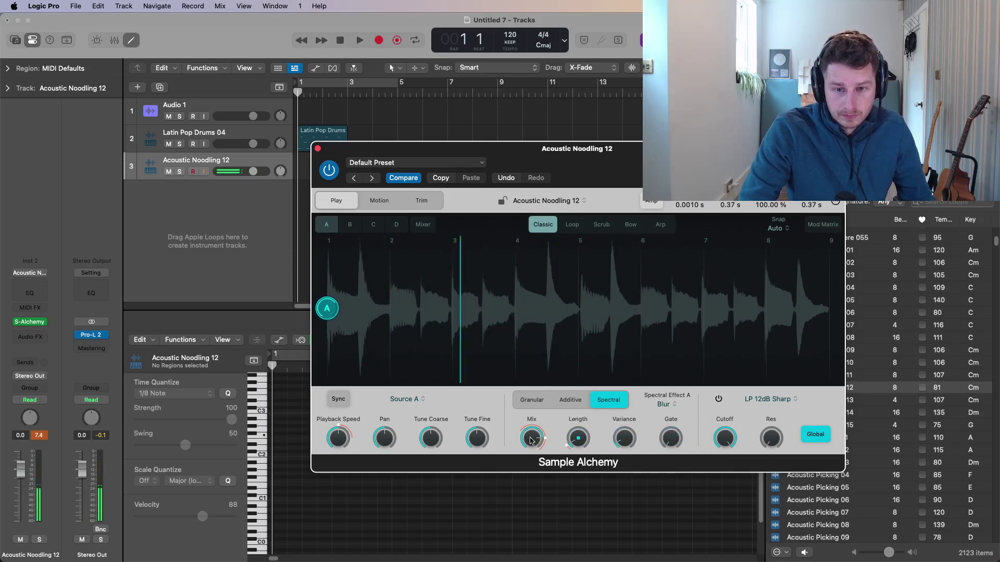
pyautogui.moveTo(533, 441); pyautogui.dragTo(538, 475)
pyautogui.moveTo(580, 439); pyautogui.dragTo(627, 374)
pyautogui.moveTo(671, 439); pyautogui.dragTo(673, 384)
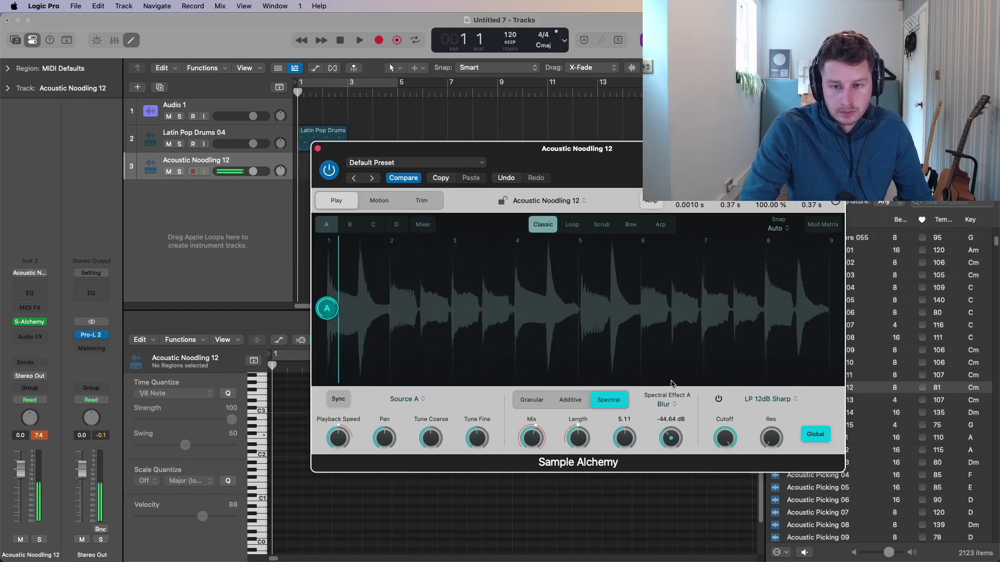
# - Change the spectral effect to Cloud and try out its mix and threshold controls
pyautogui.click(664, 406)
pyautogui.click(680, 465)
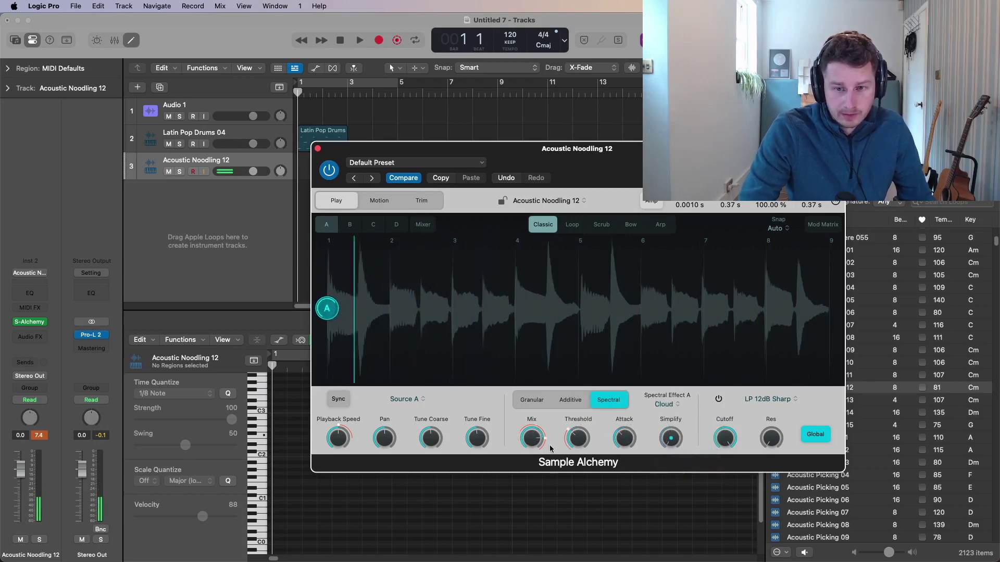
pyautogui.moveTo(533, 441); pyautogui.dragTo(683, 349)
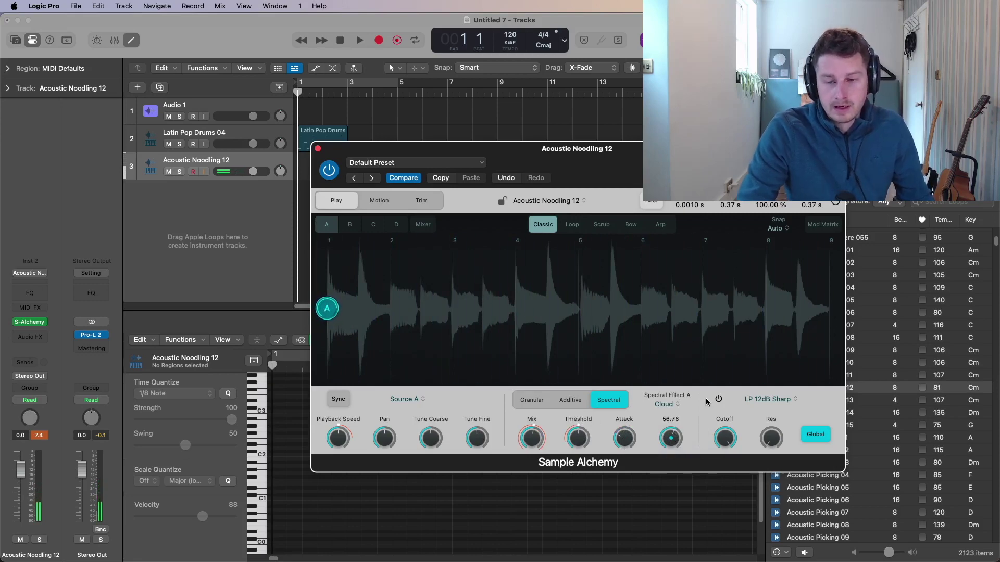
# - Set source A's additive effect to Formant and return the source to Granular synthesis
pyautogui.click(664, 405)
pyautogui.click(573, 401)
pyautogui.click(578, 401)
pyautogui.click(672, 407)
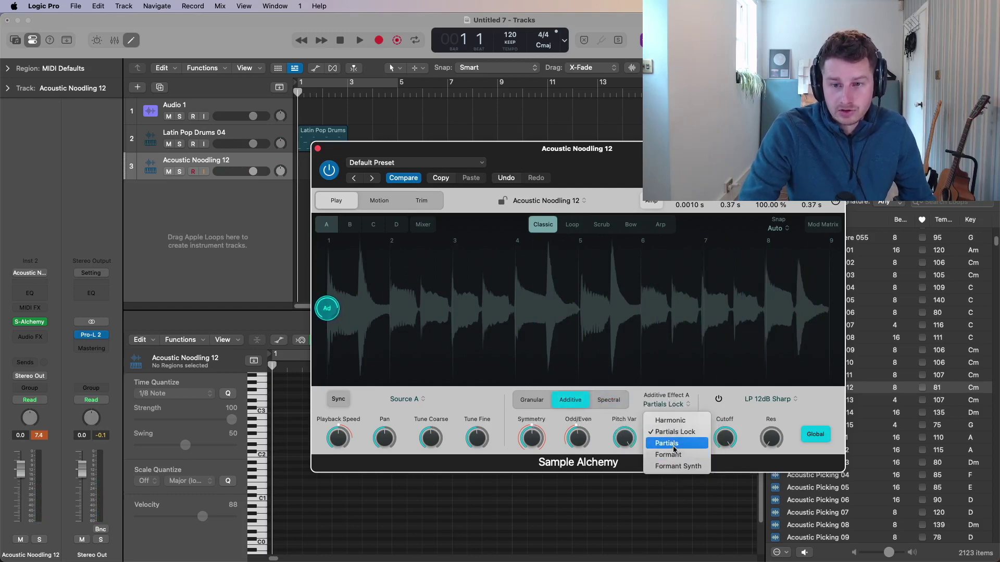
pyautogui.click(542, 400)
pyautogui.click(546, 404)
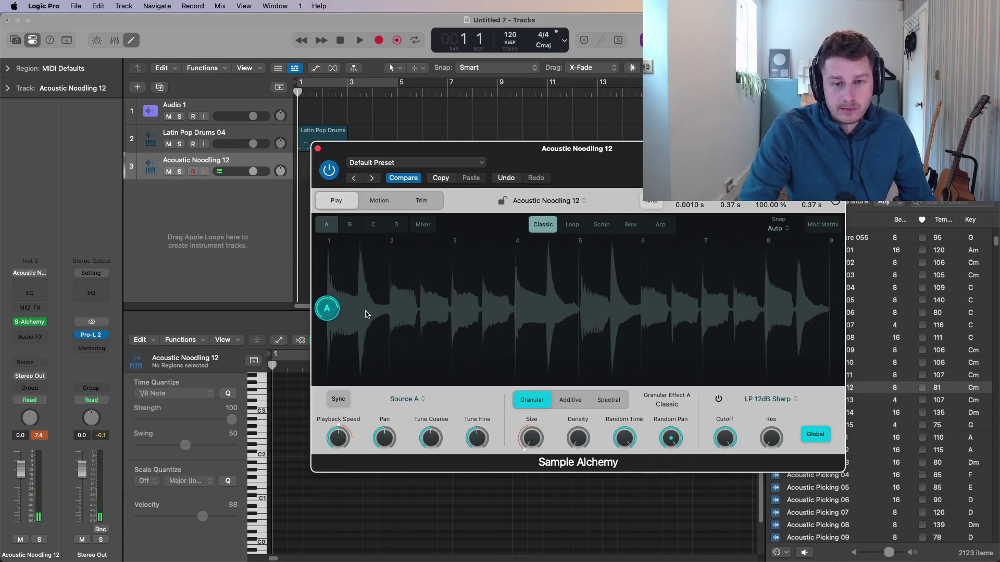
# - Switch to Loop play mode and make source A loop from position 3 to about 3.5
pyautogui.click(572, 224)
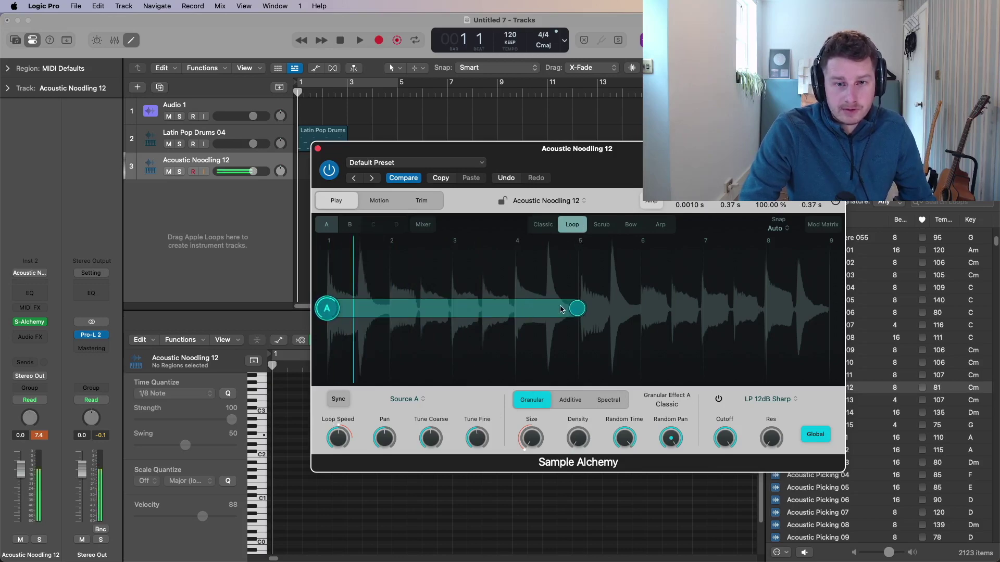
pyautogui.moveTo(481, 306); pyautogui.dragTo(610, 306)
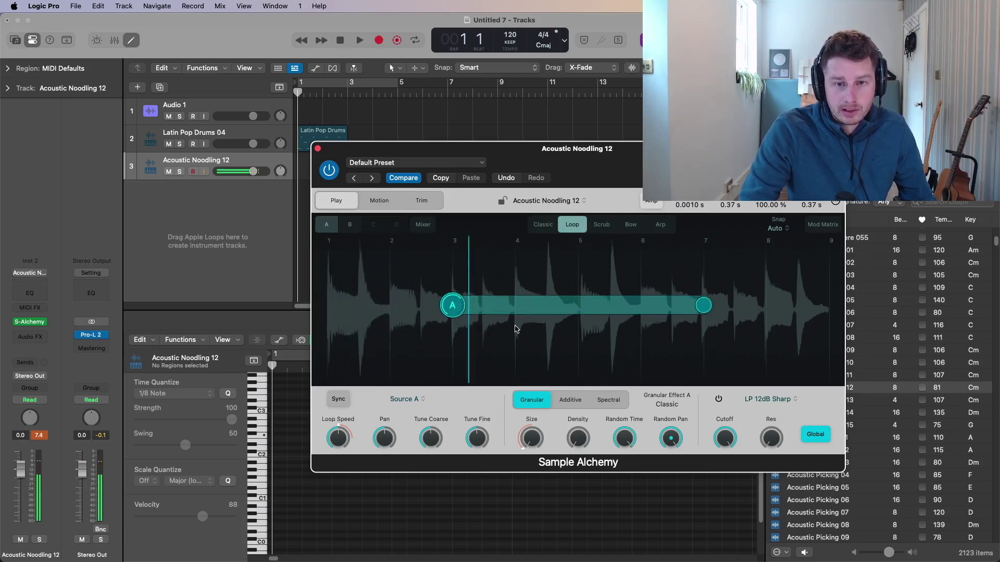
pyautogui.moveTo(701, 308); pyautogui.dragTo(483, 308)
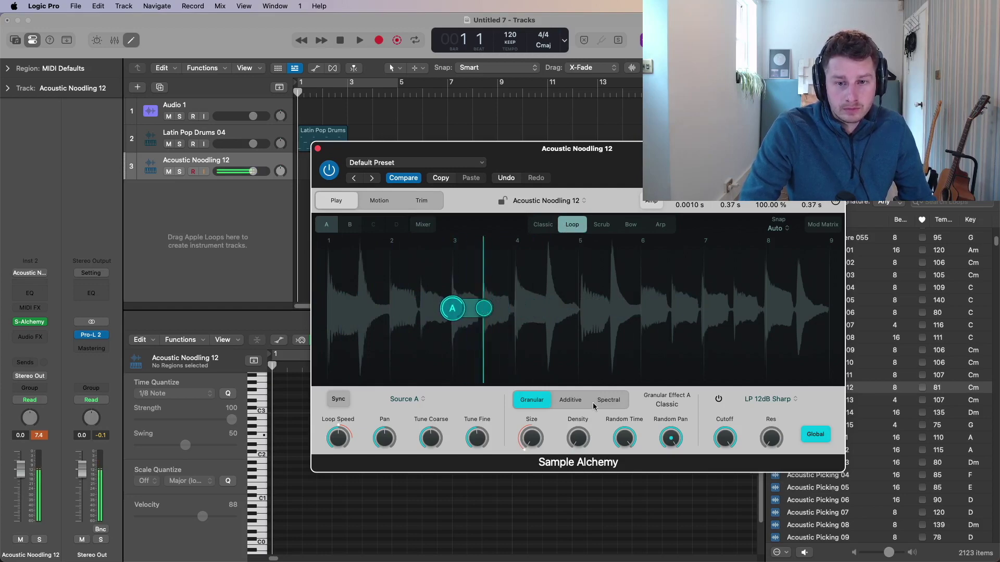
# - Change source A to Additive synthesis and move the short loop to the start of the sample
pyautogui.click(569, 399)
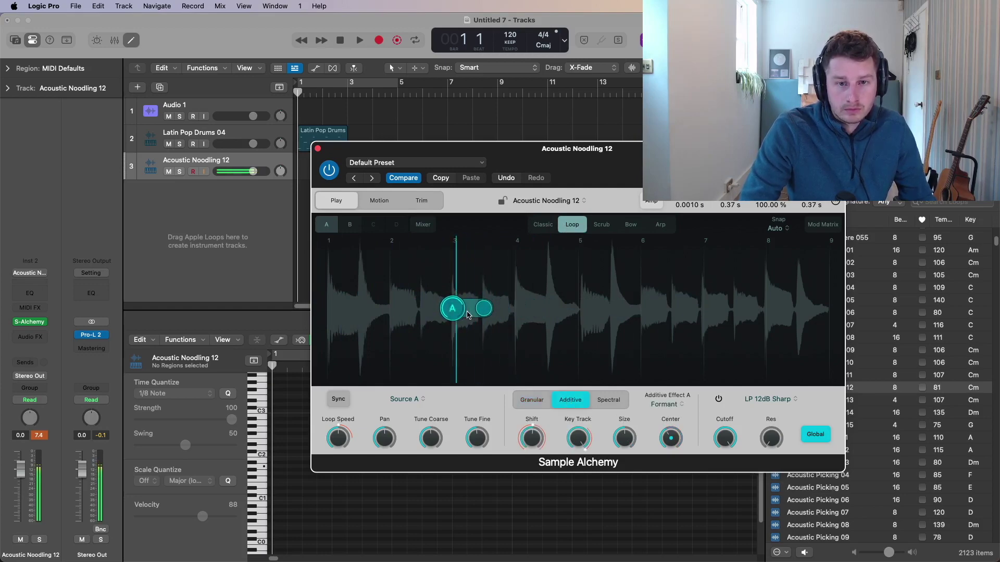
pyautogui.moveTo(466, 315); pyautogui.dragTo(341, 318)
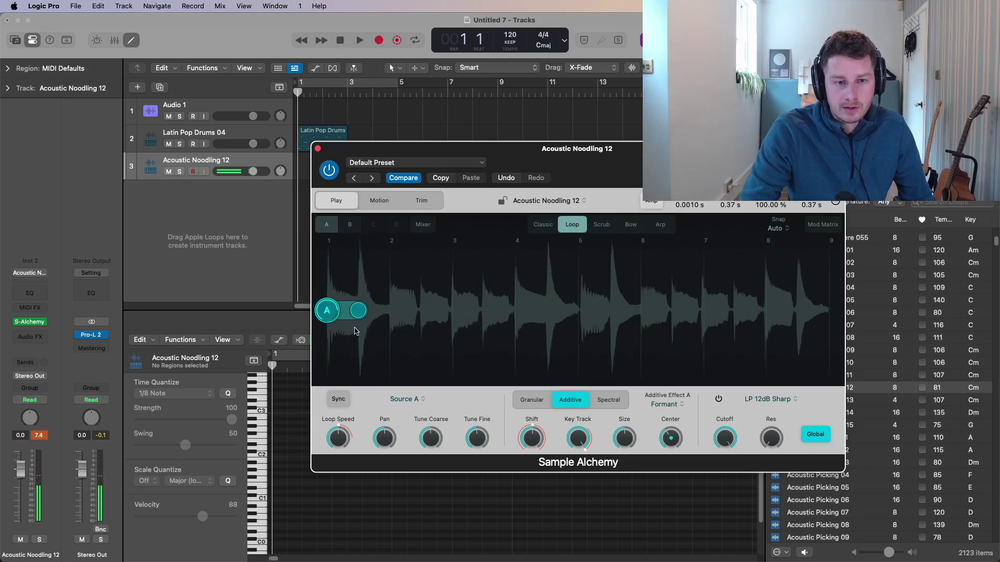
# - Try the Scrub and Bow play modes by moving source A's handle along the waveform, leaving Bow active with the handle at position 2
pyautogui.click(602, 224)
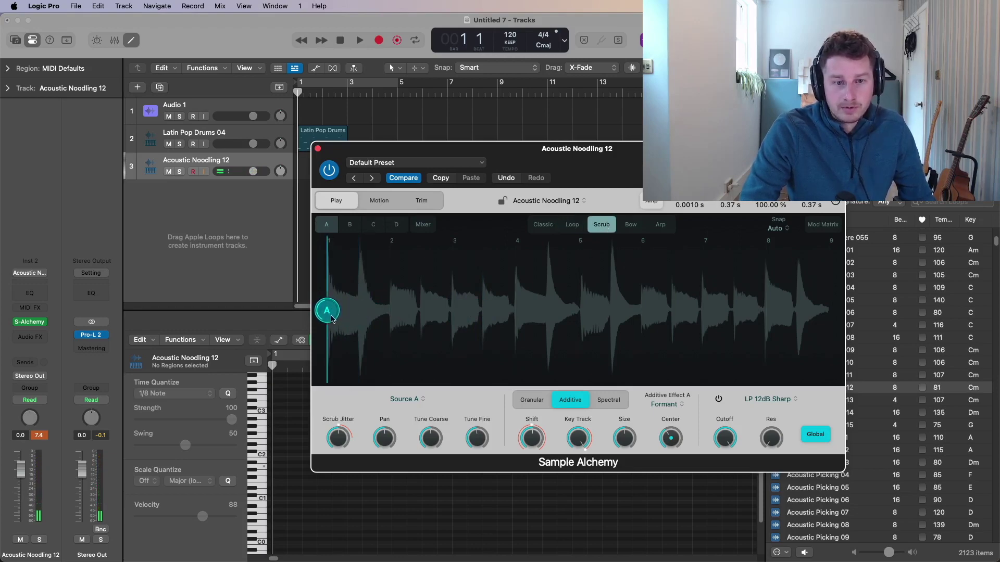
pyautogui.moveTo(331, 319); pyautogui.dragTo(706, 315)
pyautogui.click(631, 225)
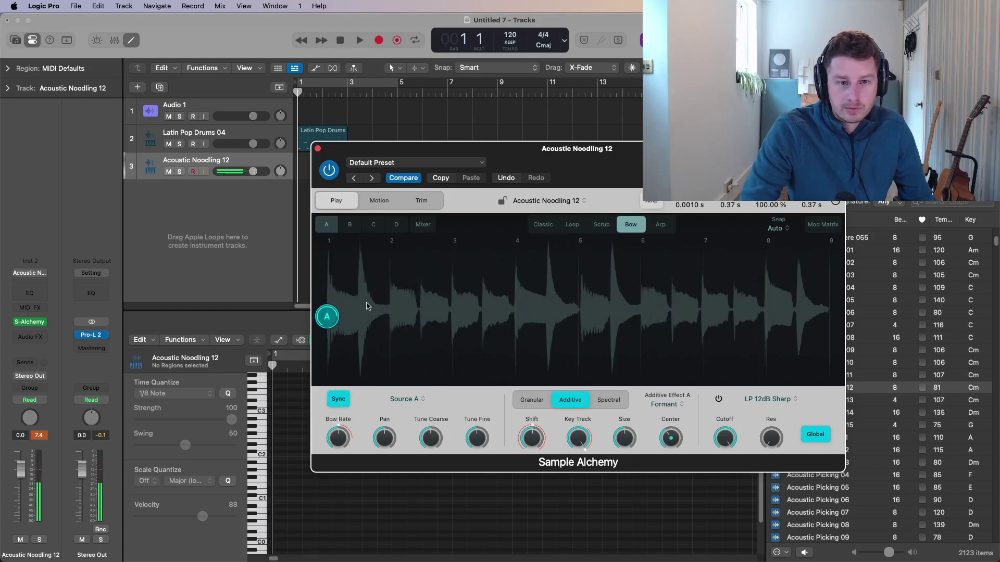
pyautogui.moveTo(327, 316); pyautogui.dragTo(467, 319)
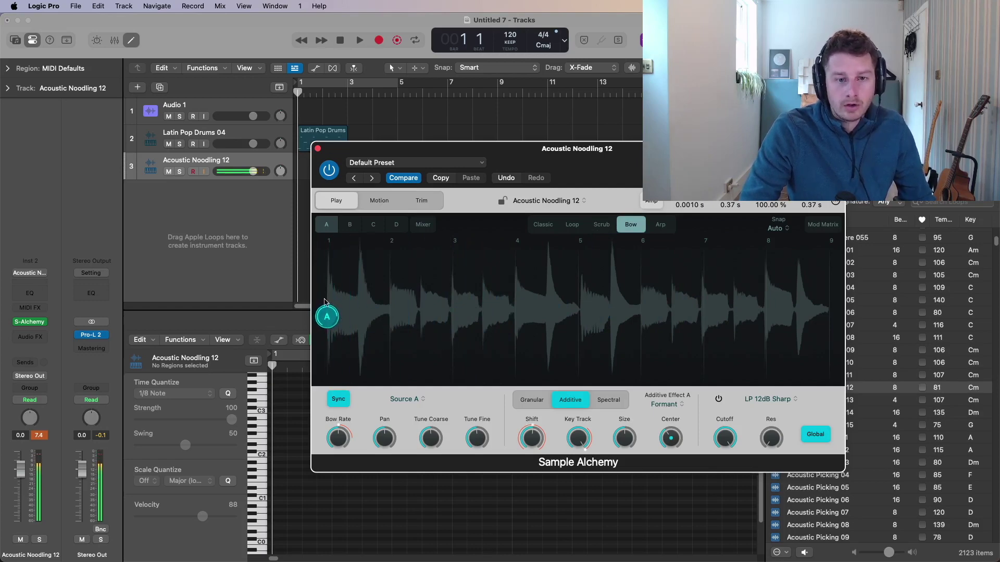
pyautogui.moveTo(325, 318); pyautogui.dragTo(389, 318)
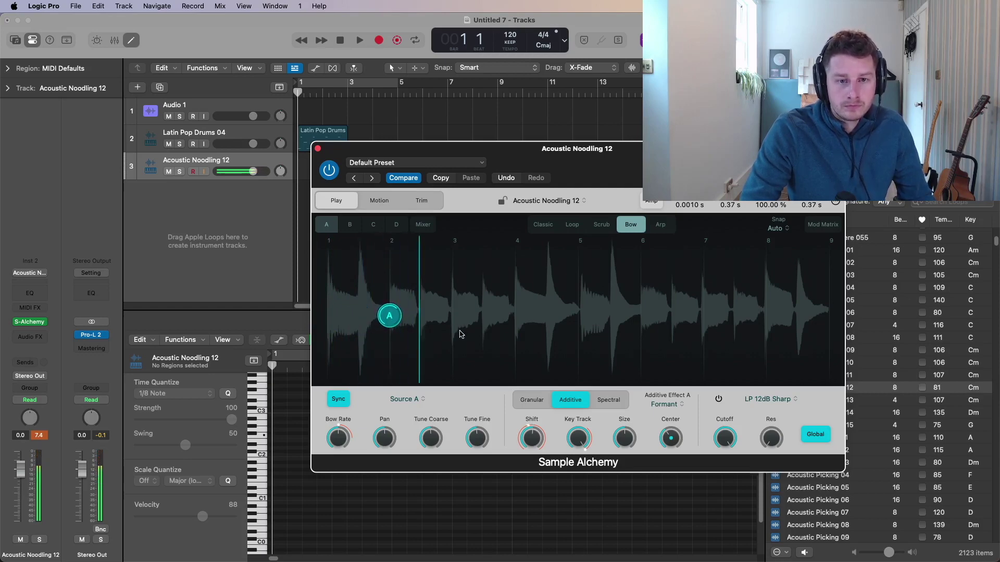
# - Switch to Arp play mode and enable sources B, C and D, with source D set to Granular synthesis
pyautogui.click(660, 226)
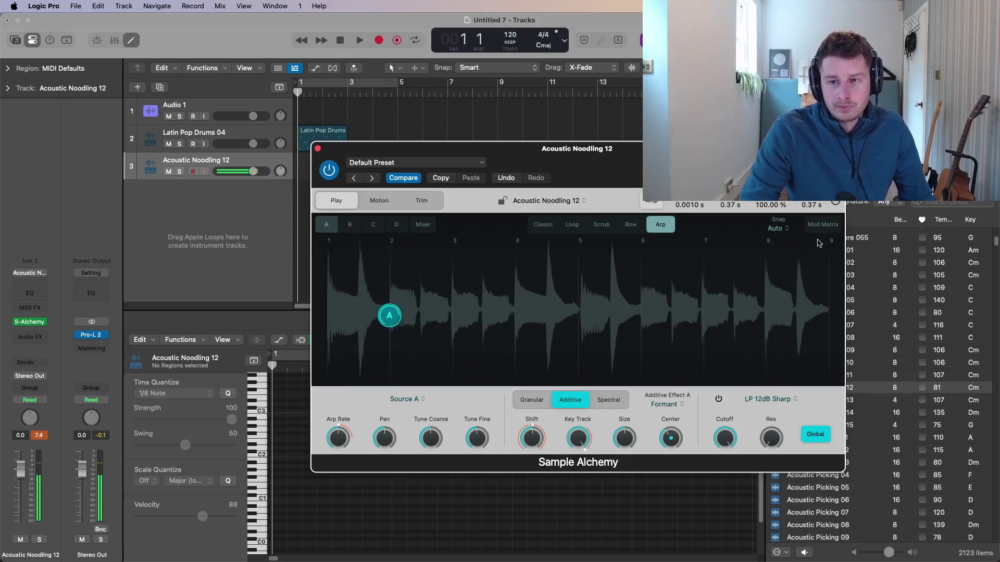
pyautogui.click(350, 224)
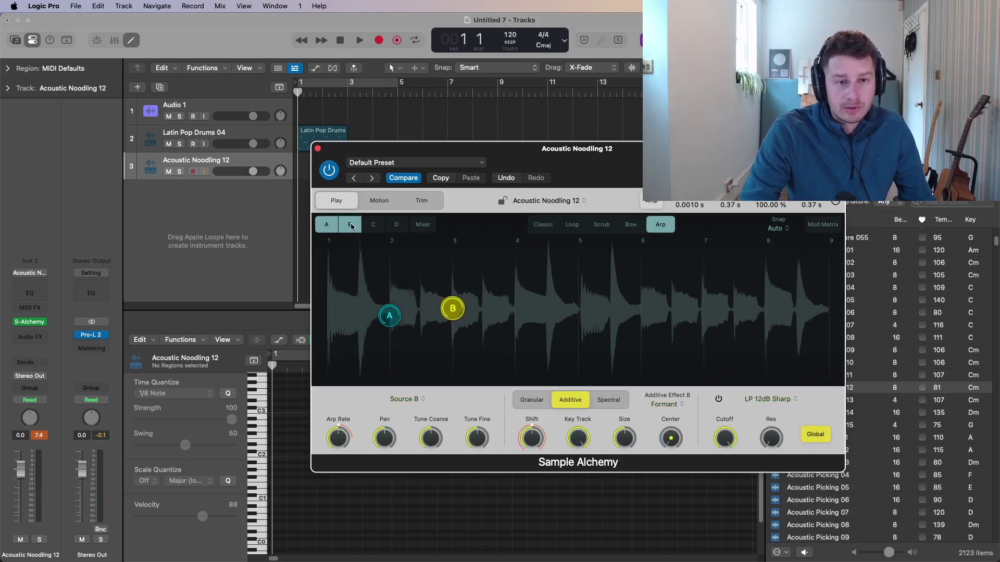
pyautogui.click(374, 224)
pyautogui.click(394, 228)
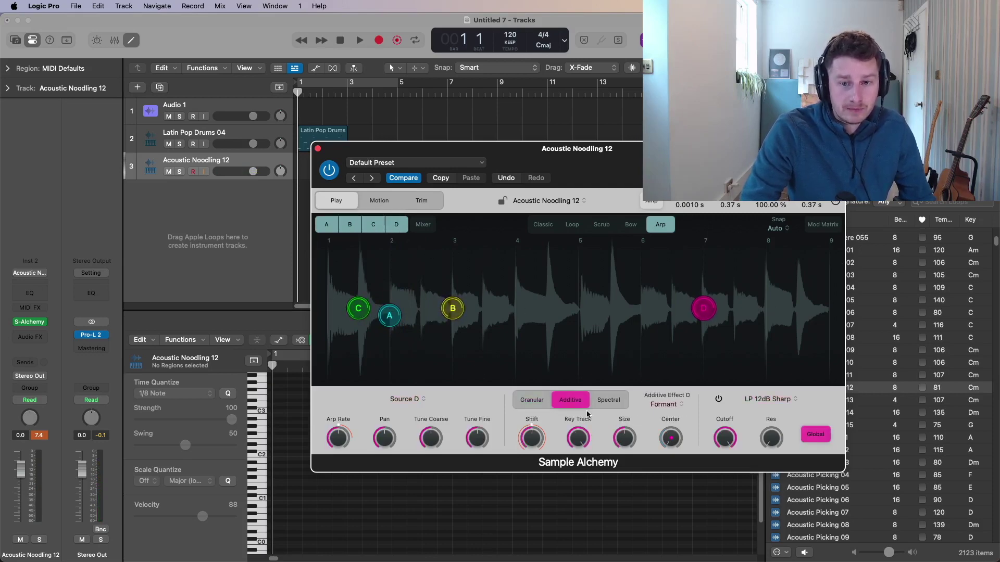
pyautogui.click(532, 399)
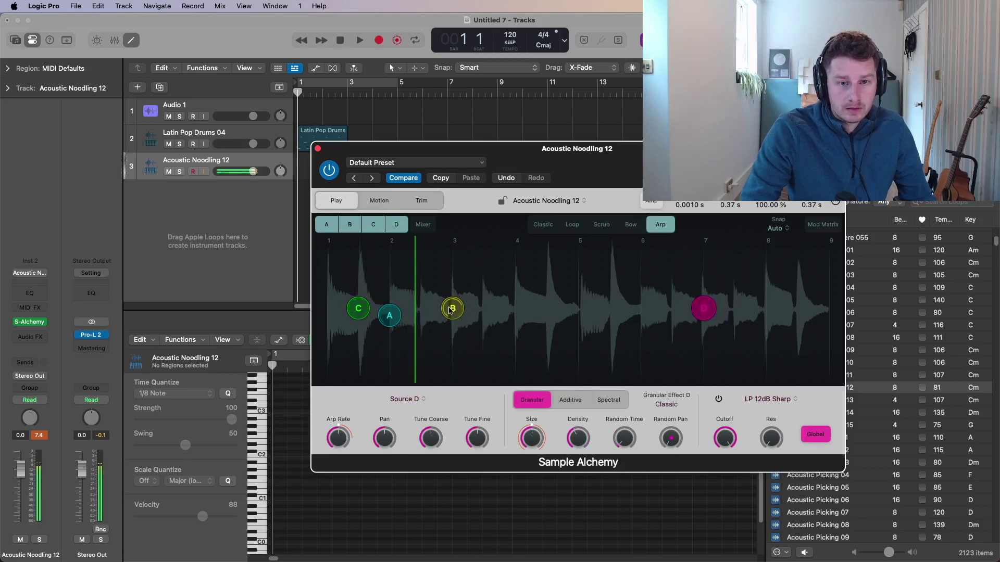
# - Rearrange the four source handles around position 3 on the waveform, and leave only source B active at position 2
pyautogui.moveTo(454, 310); pyautogui.dragTo(483, 308)
pyautogui.moveTo(703, 309); pyautogui.dragTo(452, 308)
pyautogui.moveTo(389, 315); pyautogui.dragTo(423, 316)
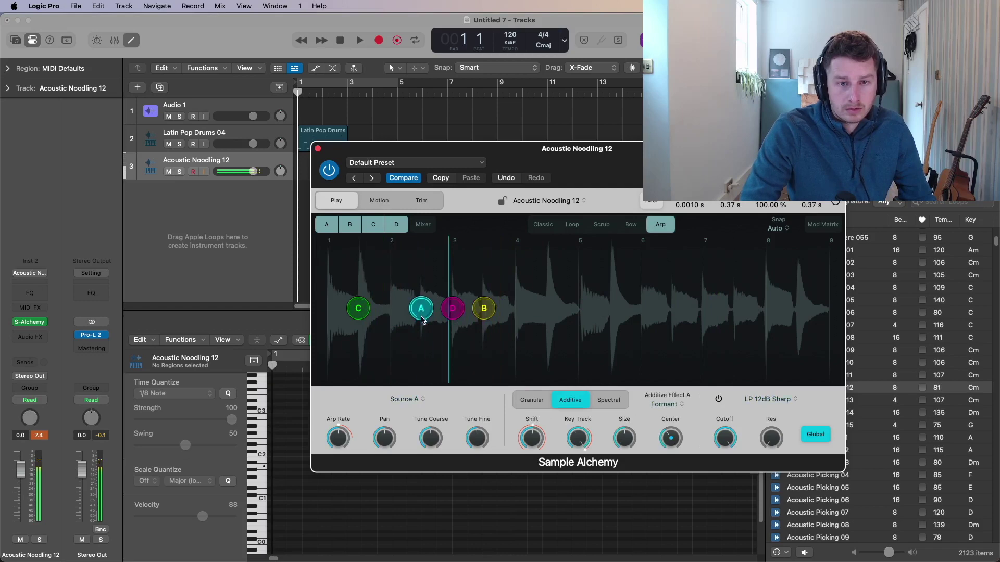
pyautogui.moveTo(358, 309); pyautogui.dragTo(411, 313)
pyautogui.moveTo(484, 308); pyautogui.dragTo(452, 308)
pyautogui.click(353, 227)
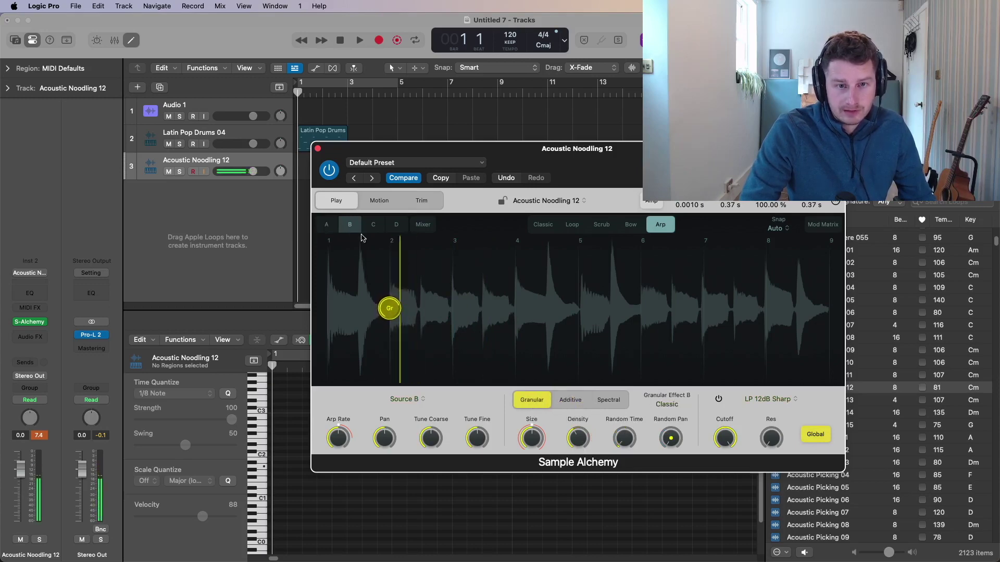
# - Enable source A alongside source B and switch between the two sources to compare their synthesis settings
pyautogui.click(327, 224)
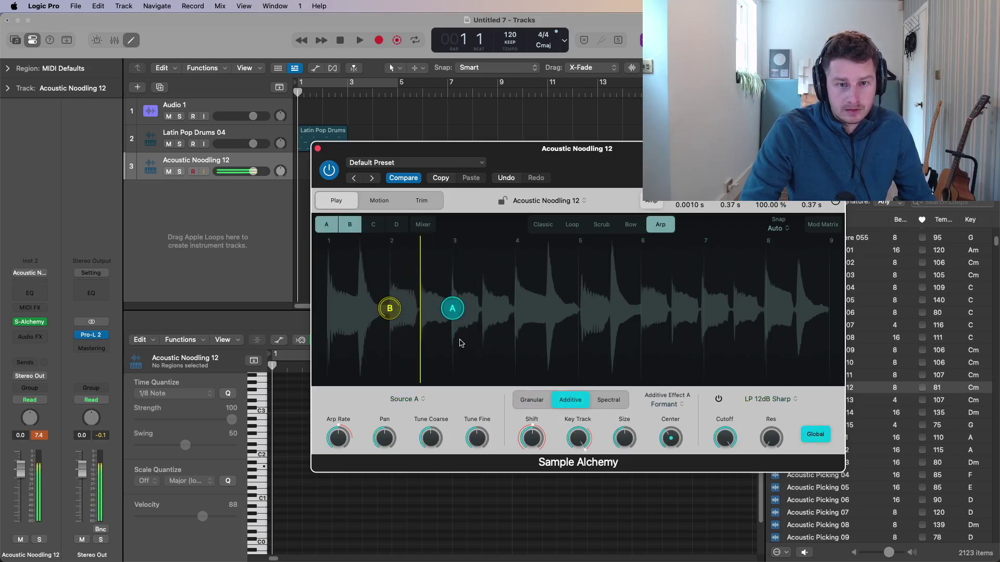
pyautogui.click(531, 399)
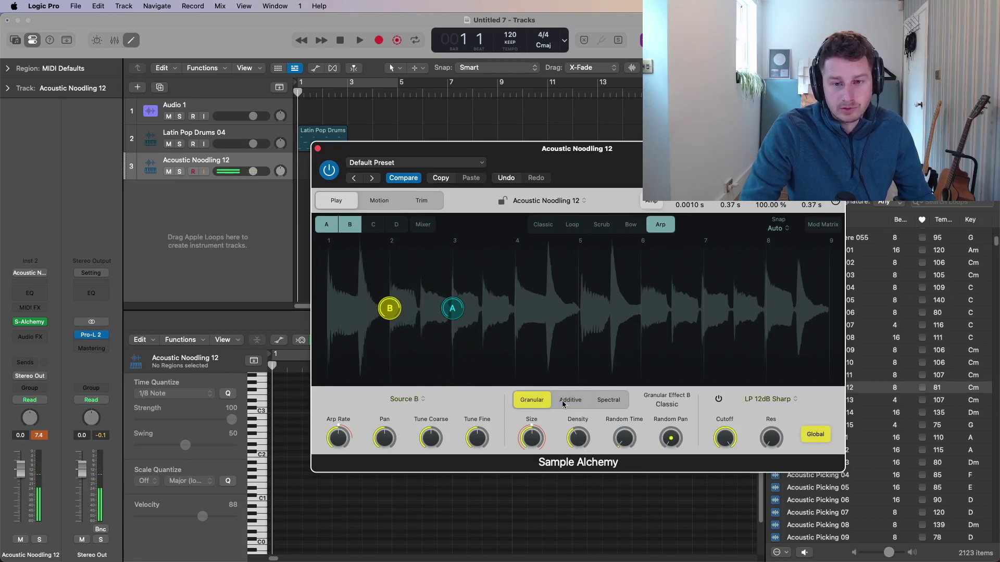
pyautogui.click(461, 315)
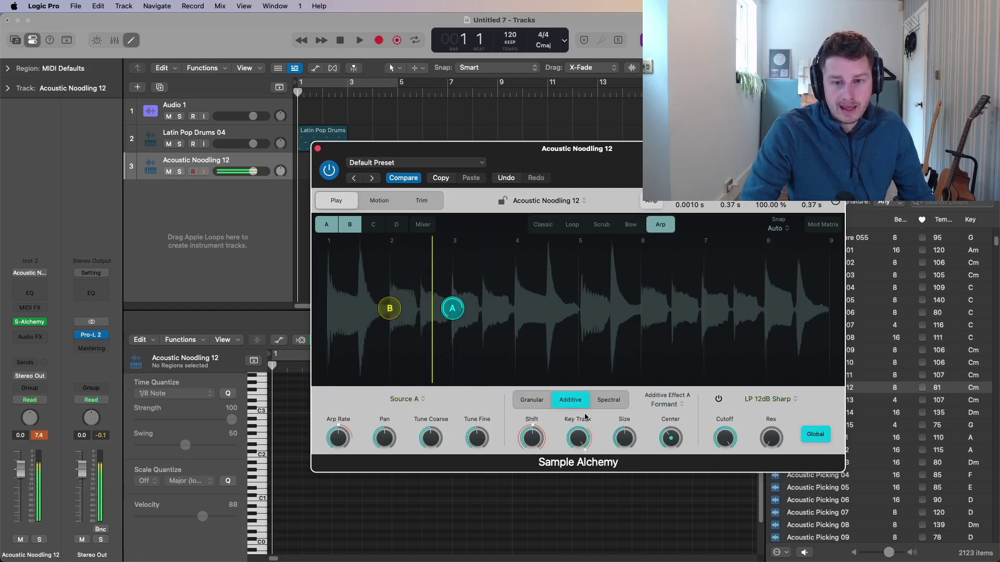
pyautogui.click(383, 309)
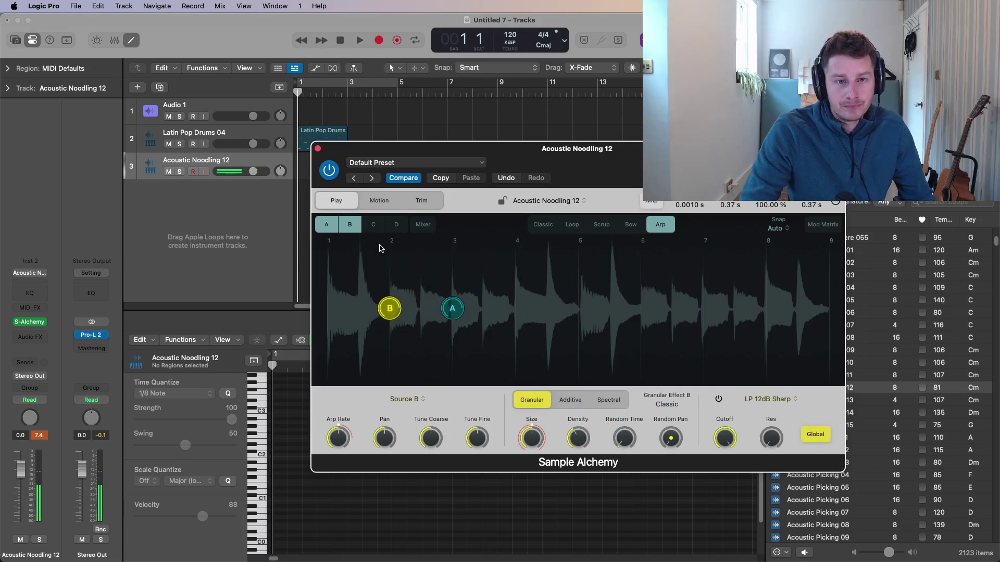
# - Enable source C, place its handle at position 4 on the waveform, and set it to Spectral synthesis
pyautogui.click(374, 225)
pyautogui.moveTo(419, 313); pyautogui.dragTo(515, 308)
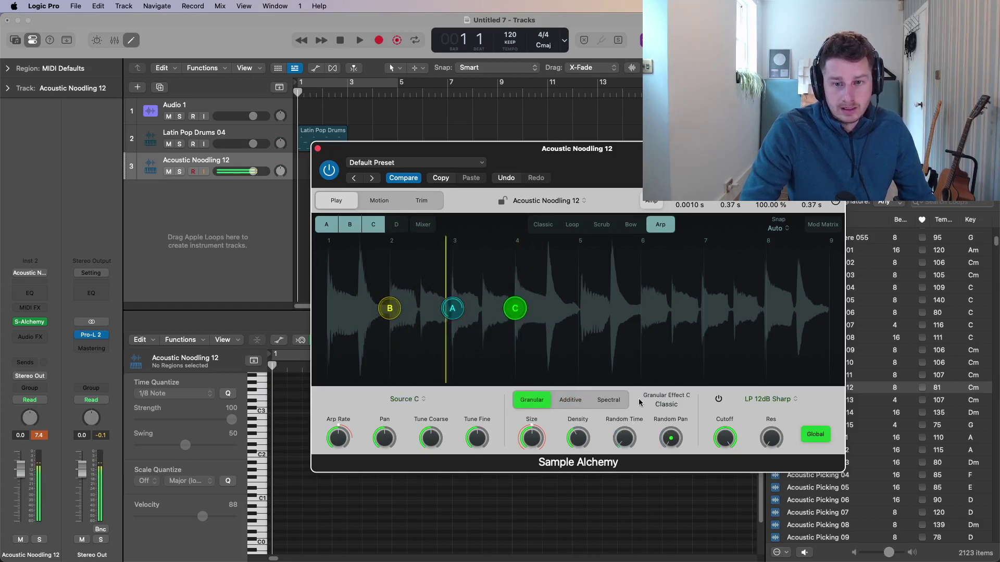
pyautogui.click(619, 401)
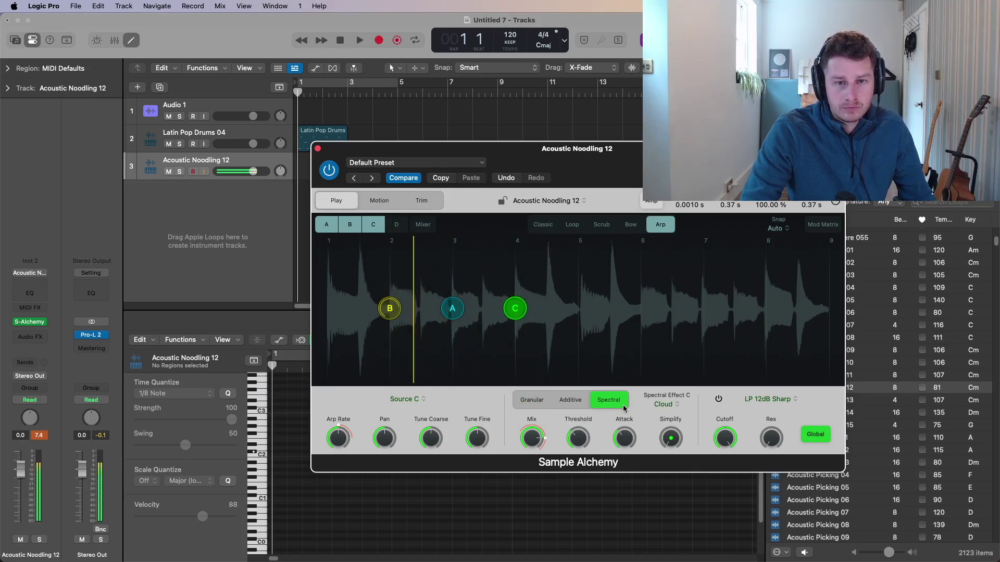
# - Lower the source levels in the mixer, with B at about -19.5 and C at about -8.7, and hide the mixer
pyautogui.click(423, 225)
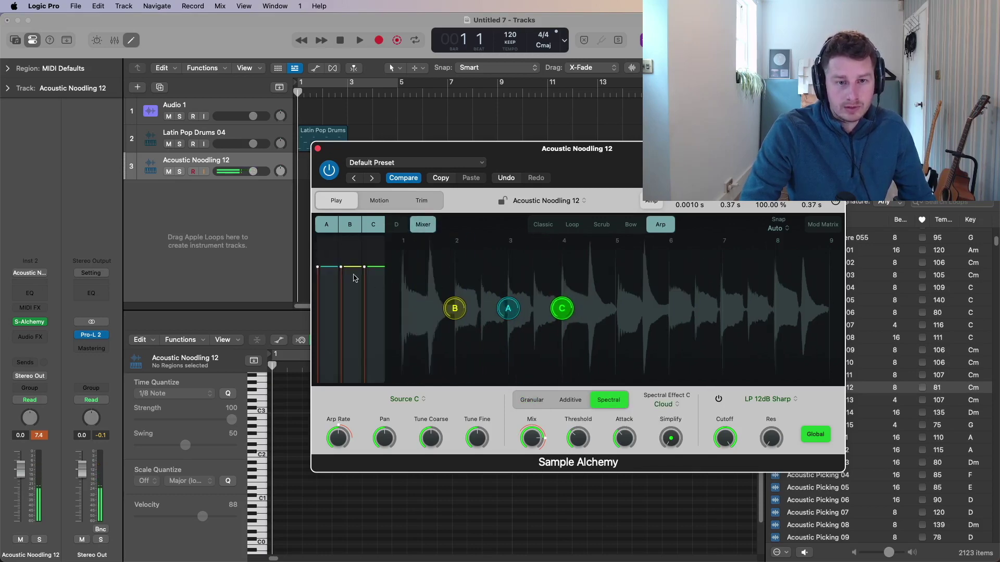
pyautogui.moveTo(353, 267); pyautogui.dragTo(351, 308)
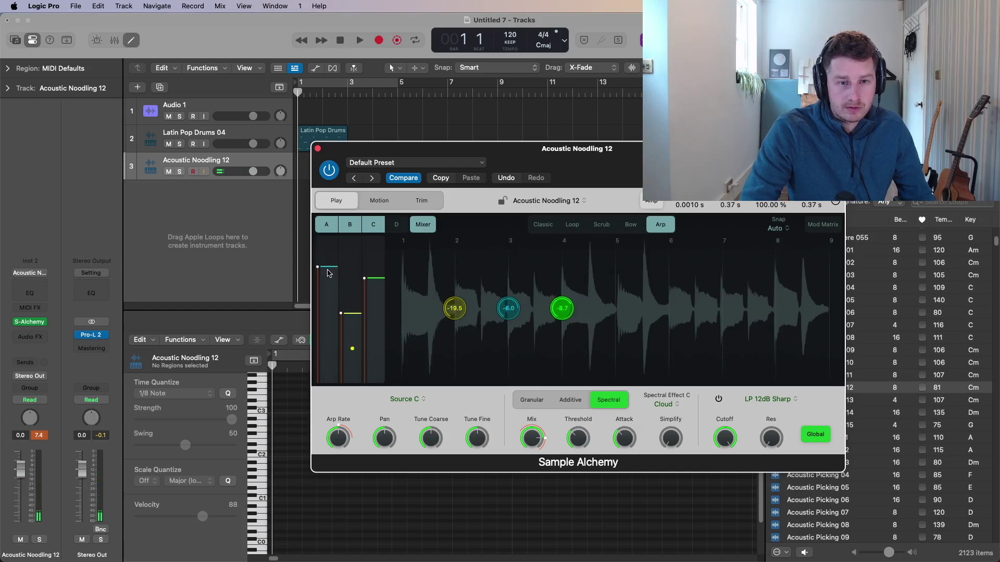
pyautogui.moveTo(328, 272); pyautogui.dragTo(329, 282)
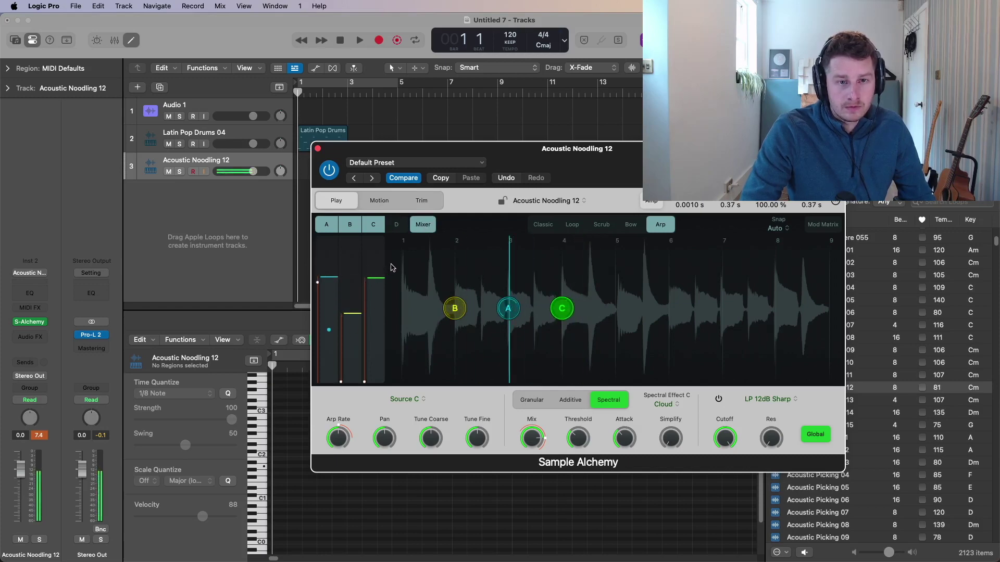
pyautogui.click(419, 227)
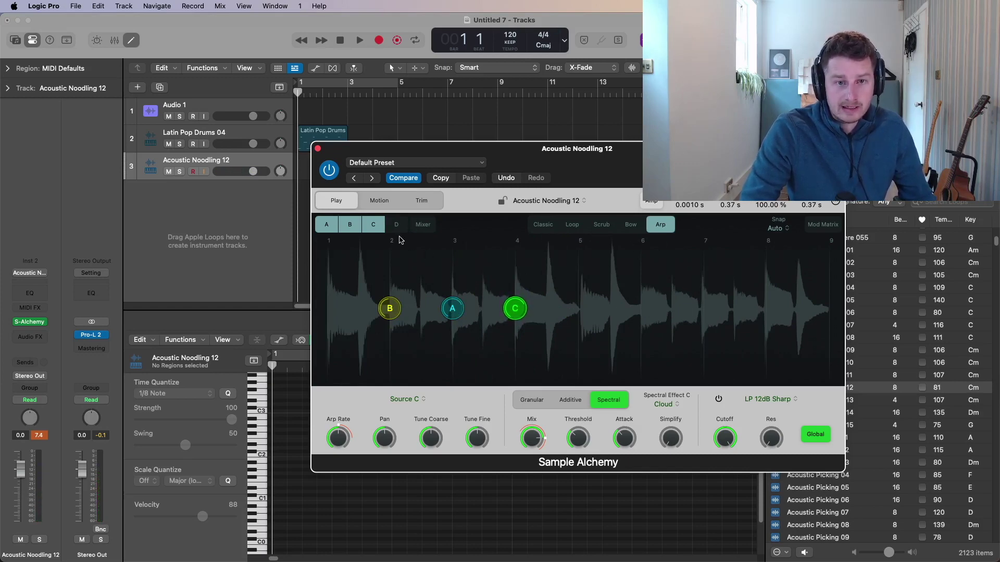
# - Try the three sources in Classic, Loop and Scrub modes, shift source C's handle slightly before position 4, and leave Bow active
pyautogui.click(543, 226)
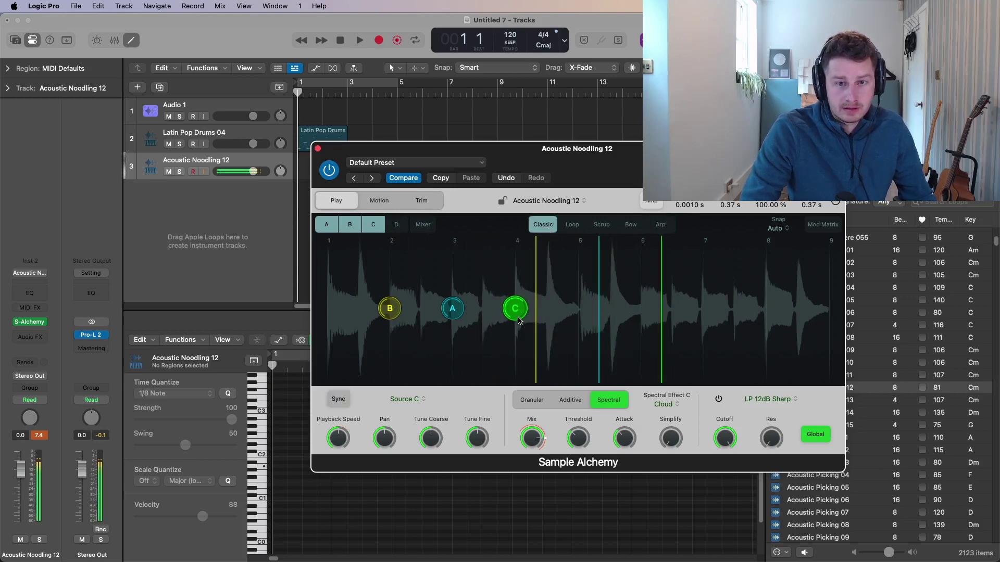
pyautogui.click(571, 224)
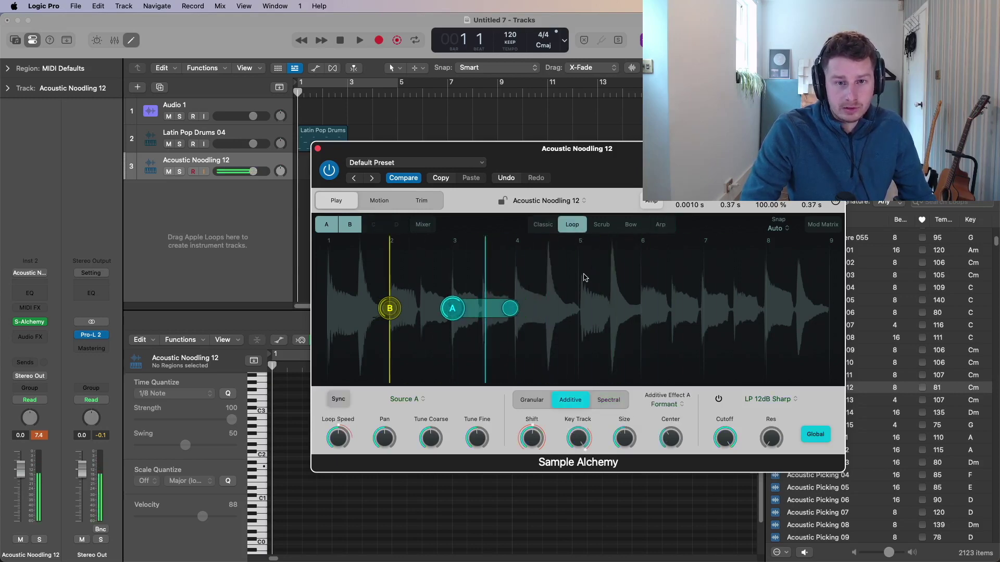
pyautogui.click(599, 228)
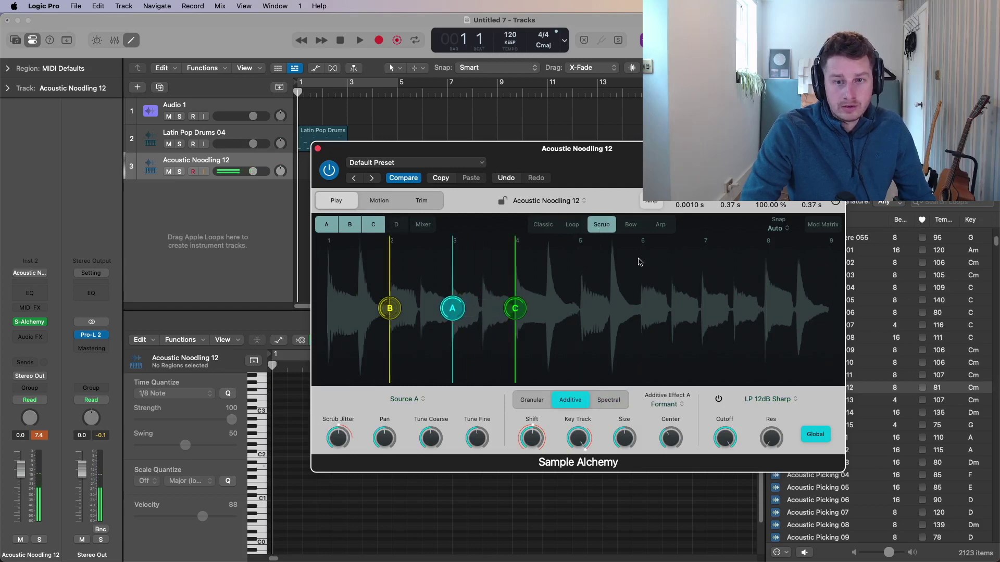
pyautogui.moveTo(514, 308)
pyautogui.mouseDown()
pyautogui.moveTo(586, 308)
pyautogui.moveTo(512, 311)
pyautogui.mouseUp()
pyautogui.click(630, 224)
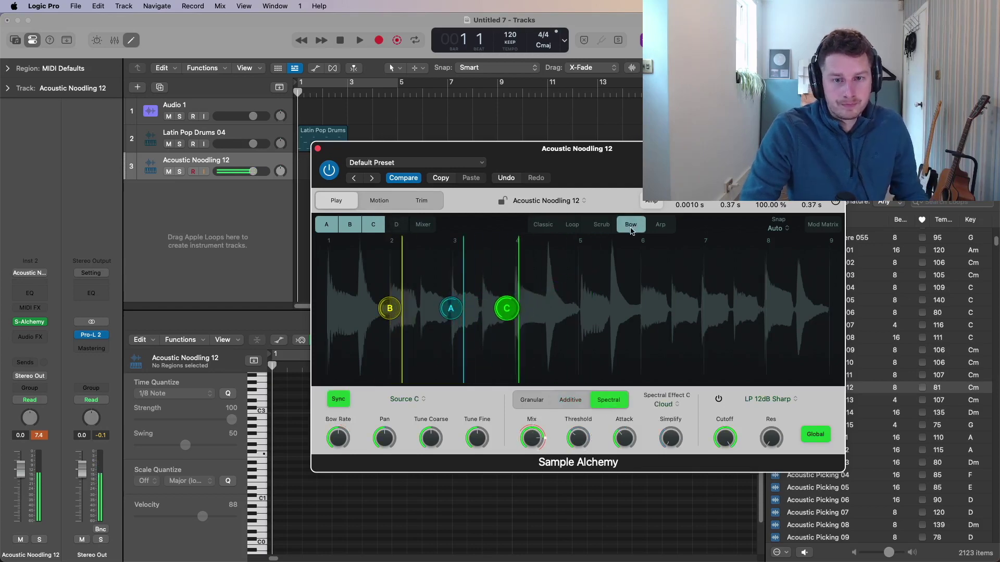
# - Set handle snapping to Transients and switch to Arp play mode
pyautogui.click(777, 228)
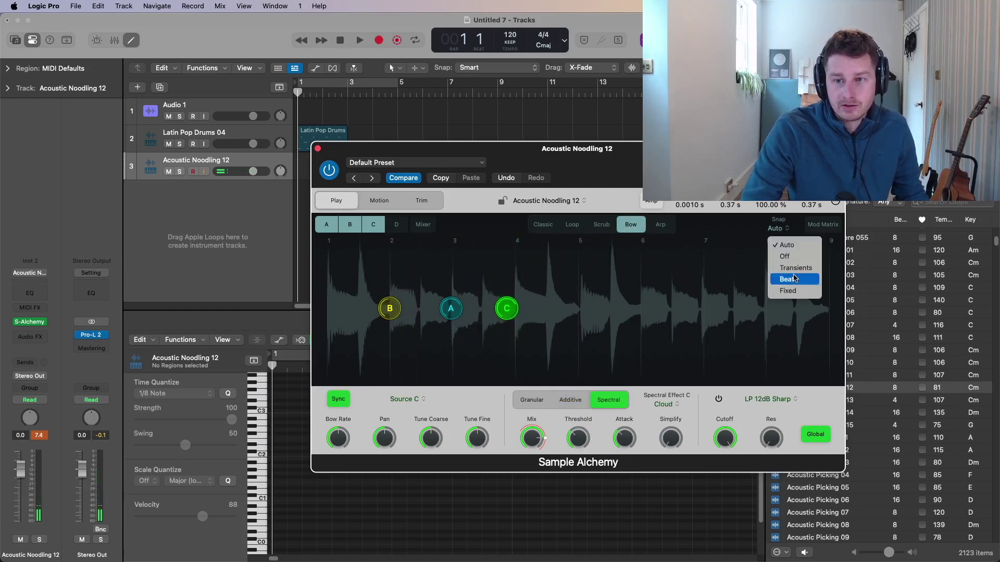
pyautogui.click(790, 268)
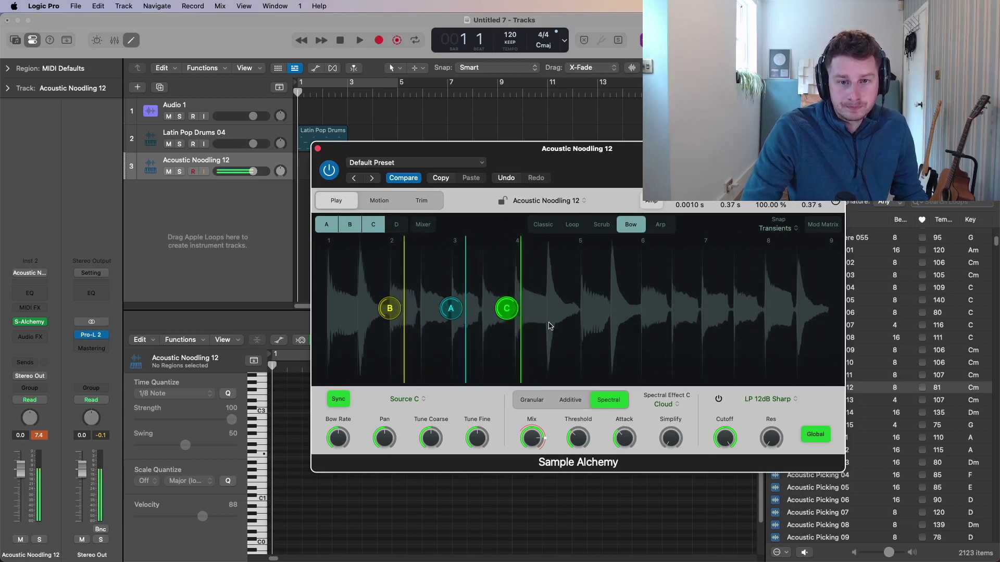
pyautogui.click(658, 227)
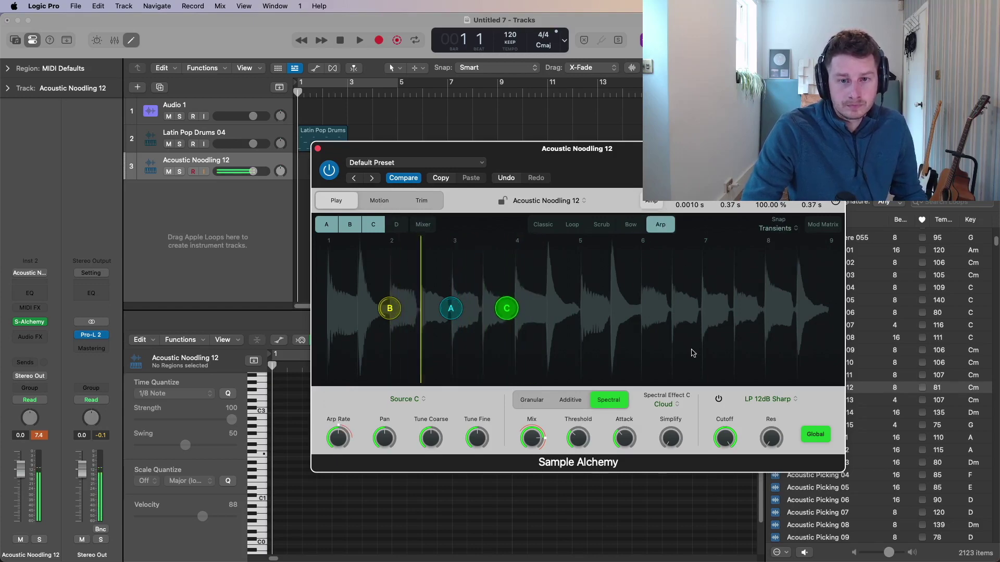
# - Switch to Classic play mode, set the amp envelope's attack to 0.0096 s, and close the Sample Alchemy window
pyautogui.click(653, 218)
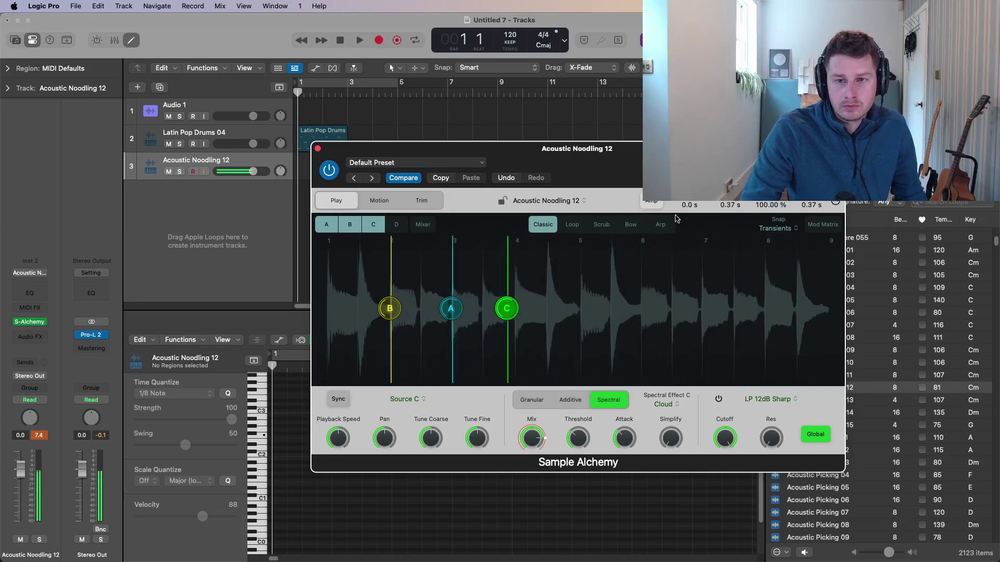
pyautogui.moveTo(688, 207); pyautogui.dragTo(684, 206)
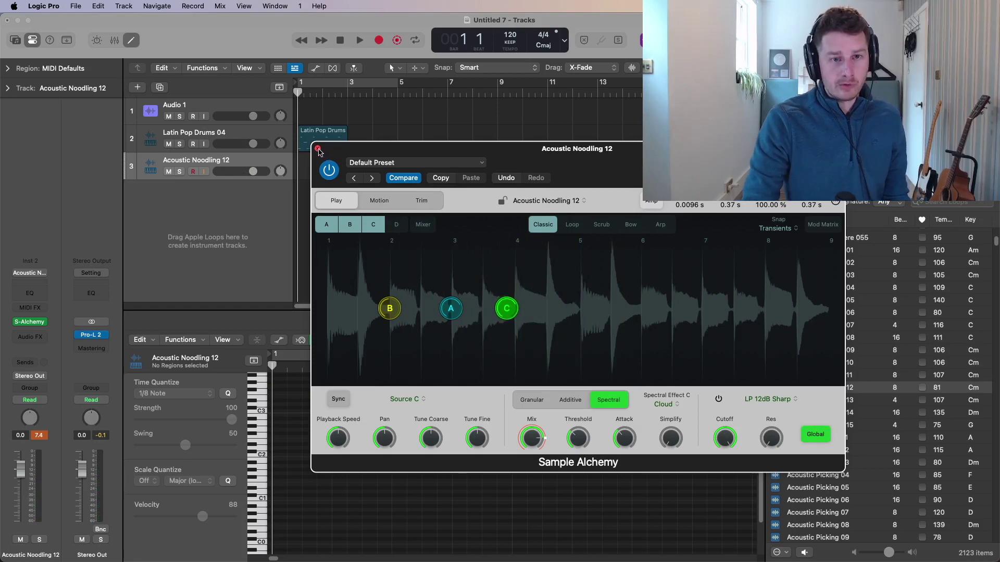
pyautogui.click(318, 150)
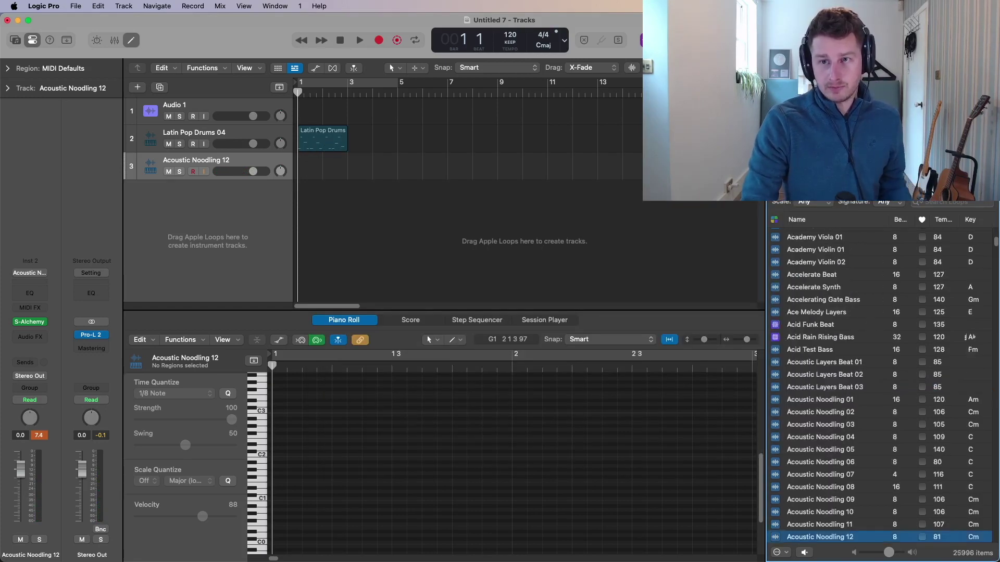
# - Turn the 12-8 Jazzy Drumset 12 loop into a new Drum Machine Designer track and select its pad #13
pyautogui.click(828, 347)
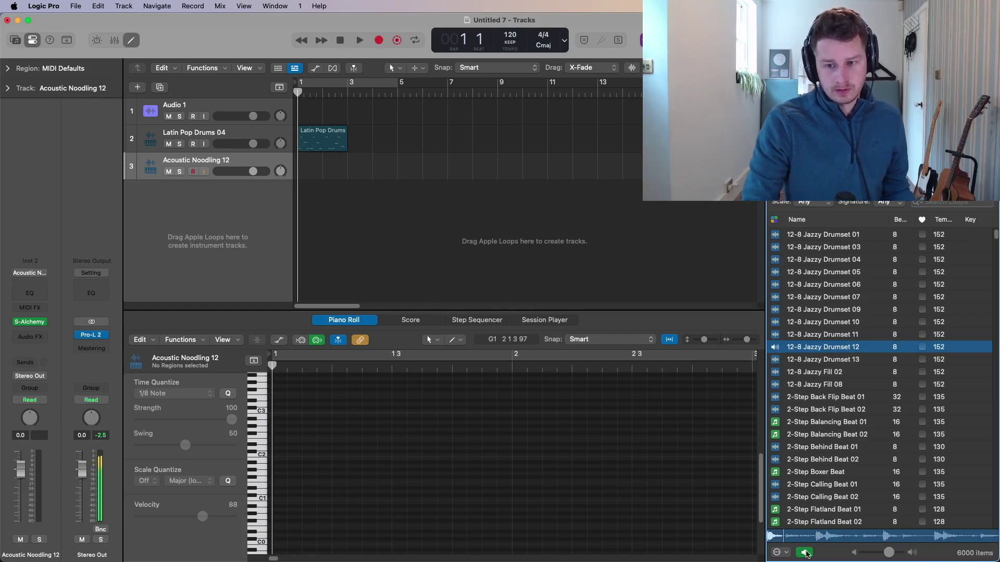
pyautogui.moveTo(828, 346); pyautogui.dragTo(196, 232)
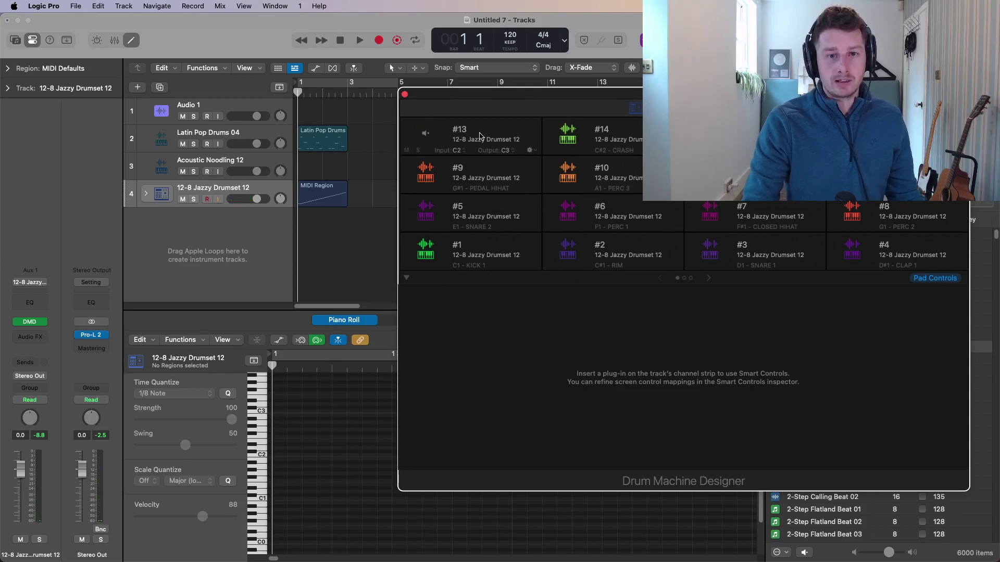
pyautogui.click(480, 137)
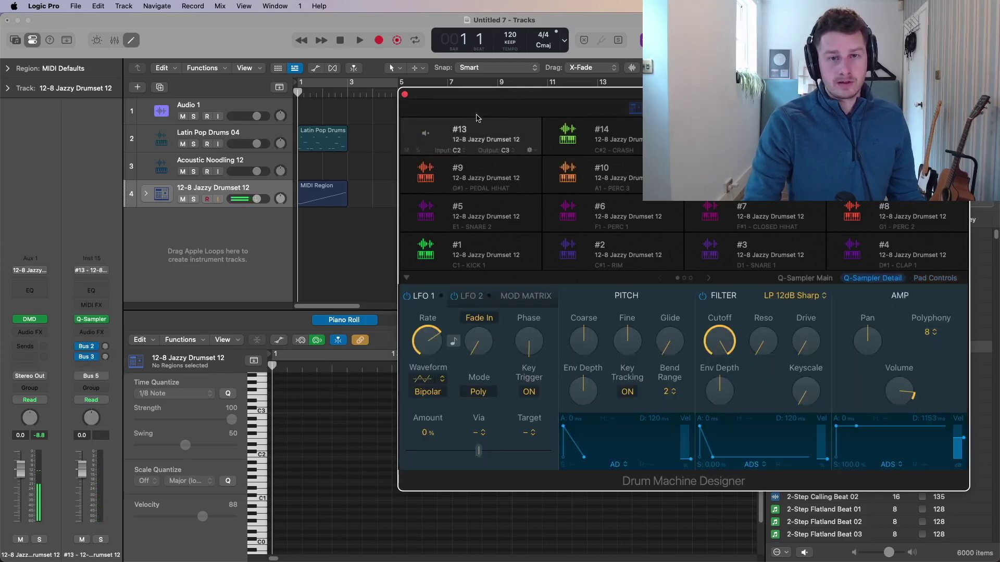
# - Look over the drum pads and show the Kick 1 pad's sample waveform in Q-Sampler Main
pyautogui.moveTo(481, 254)
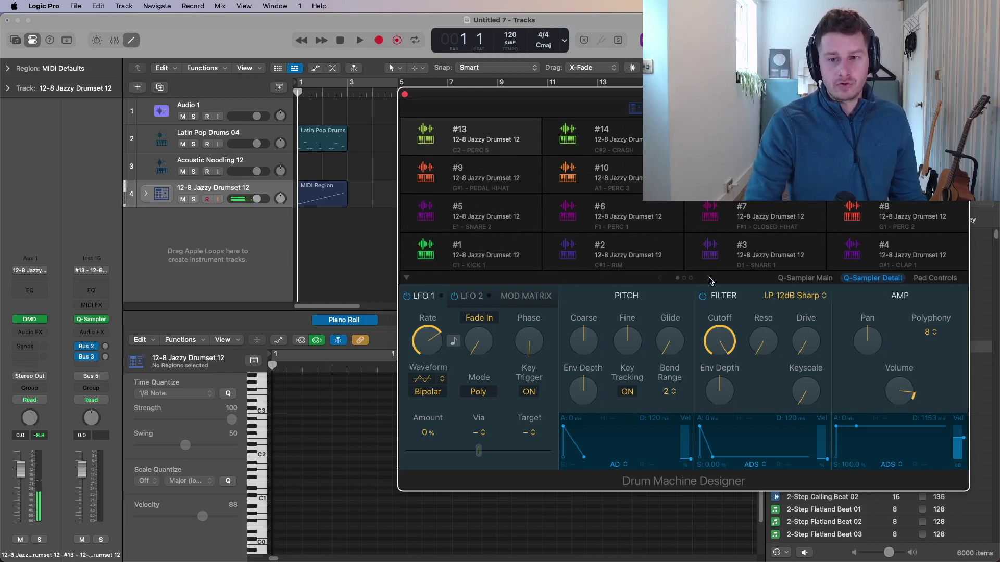
pyautogui.moveTo(575, 217)
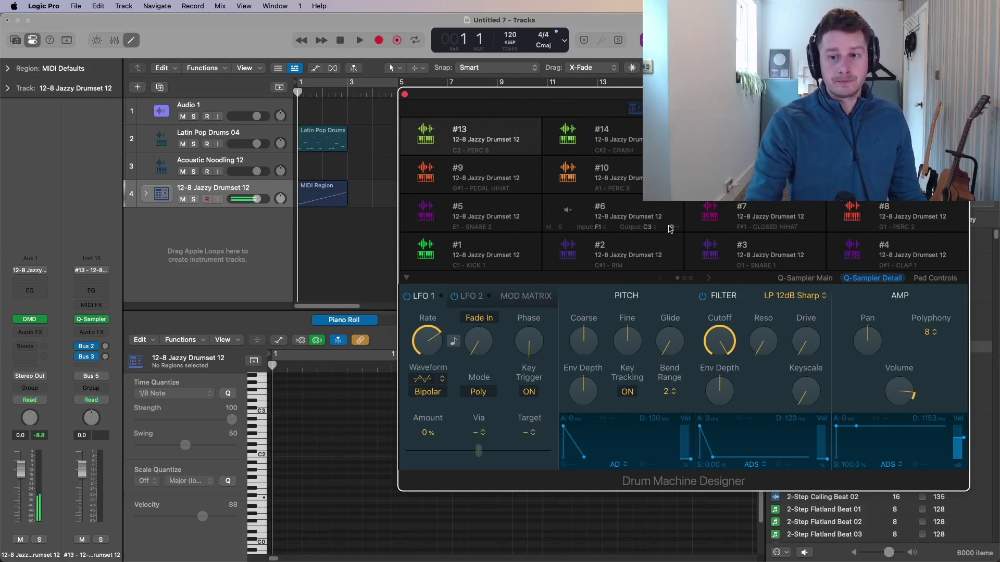
pyautogui.moveTo(669, 143)
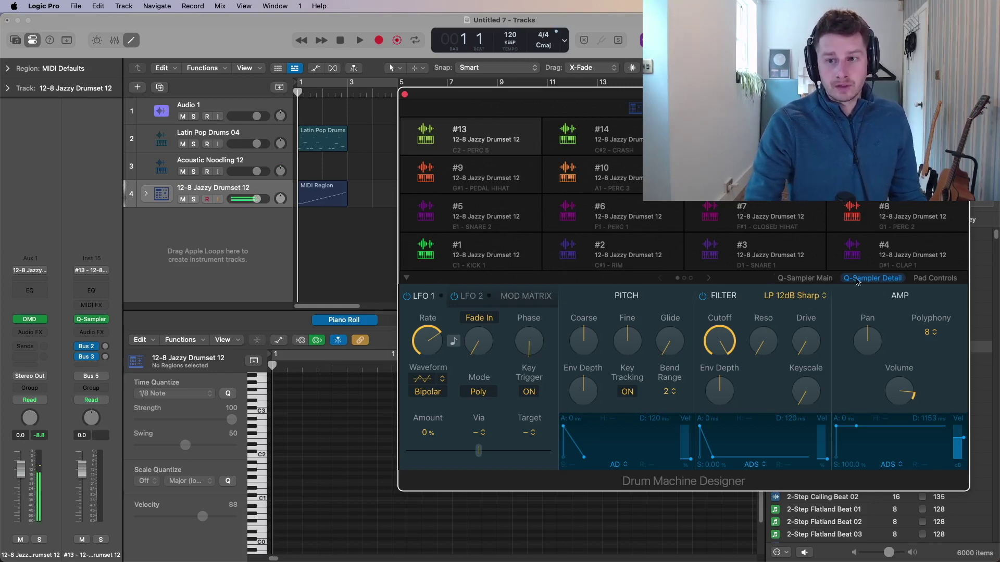
pyautogui.click(789, 280)
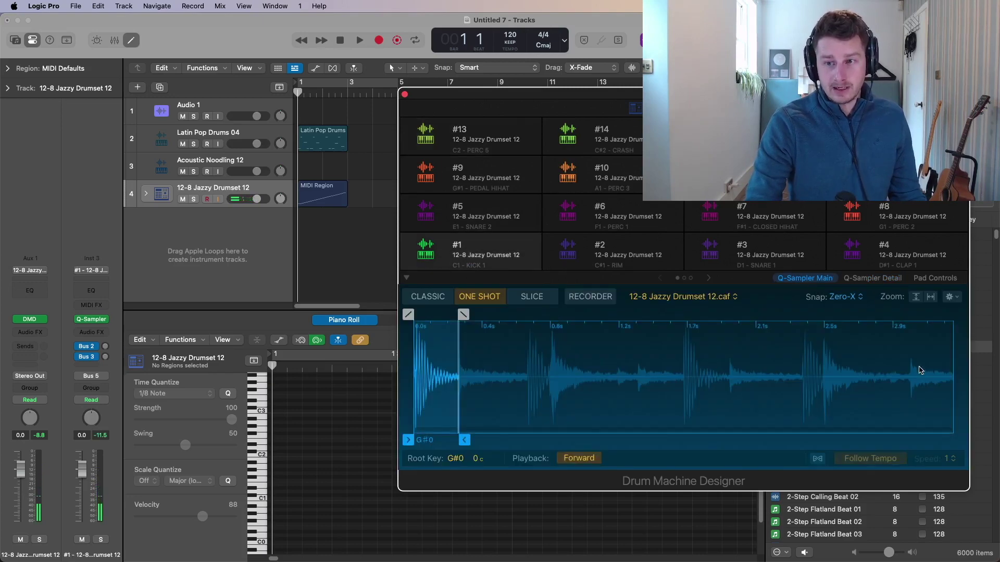
# - In the Kick 1 pad's Q-Sampler Detail, set the filter cutoff to 55.3 % and try raising the coarse pitch before recentring it
pyautogui.click(872, 278)
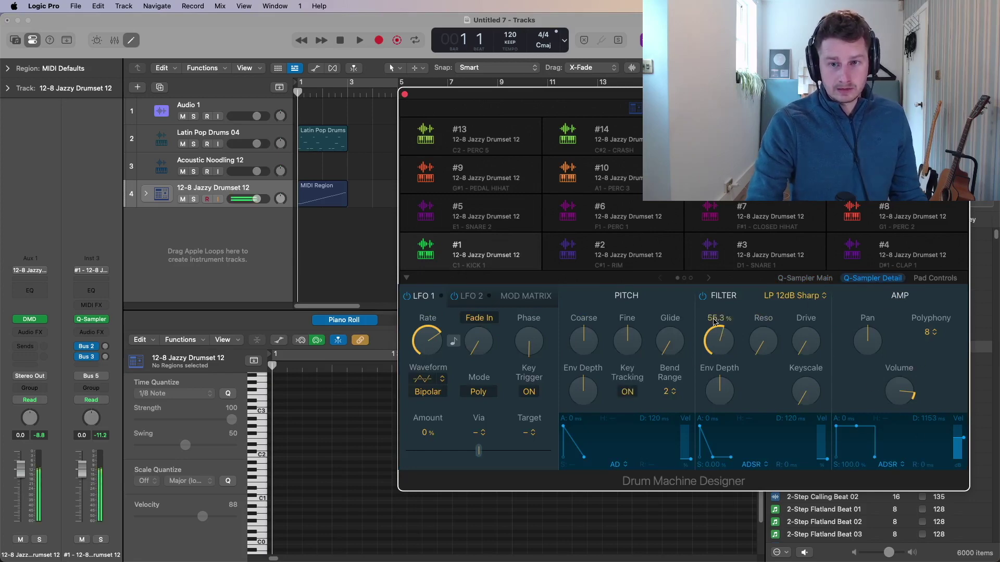
pyautogui.moveTo(589, 337); pyautogui.dragTo(613, 251)
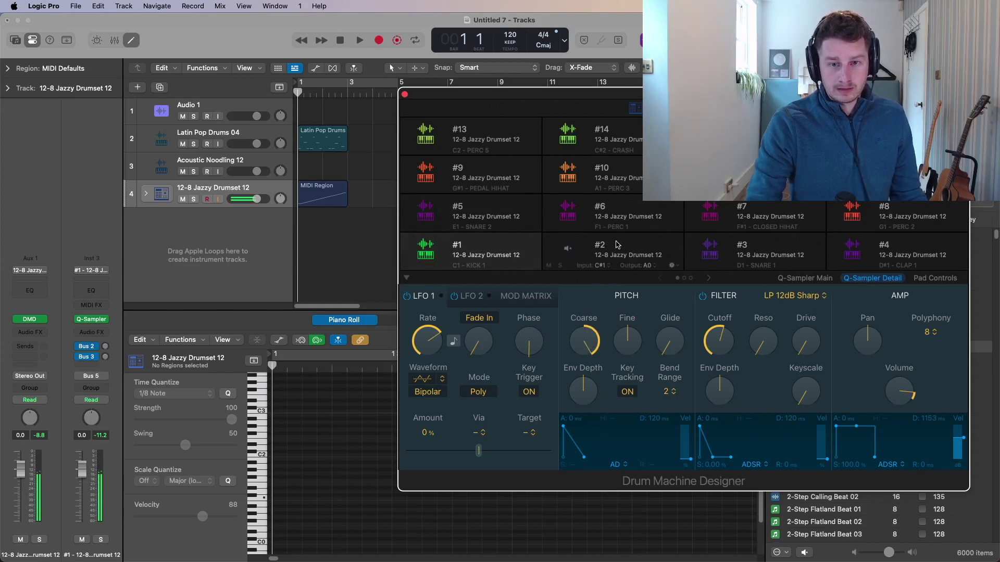
pyautogui.moveTo(592, 342); pyautogui.dragTo(598, 418)
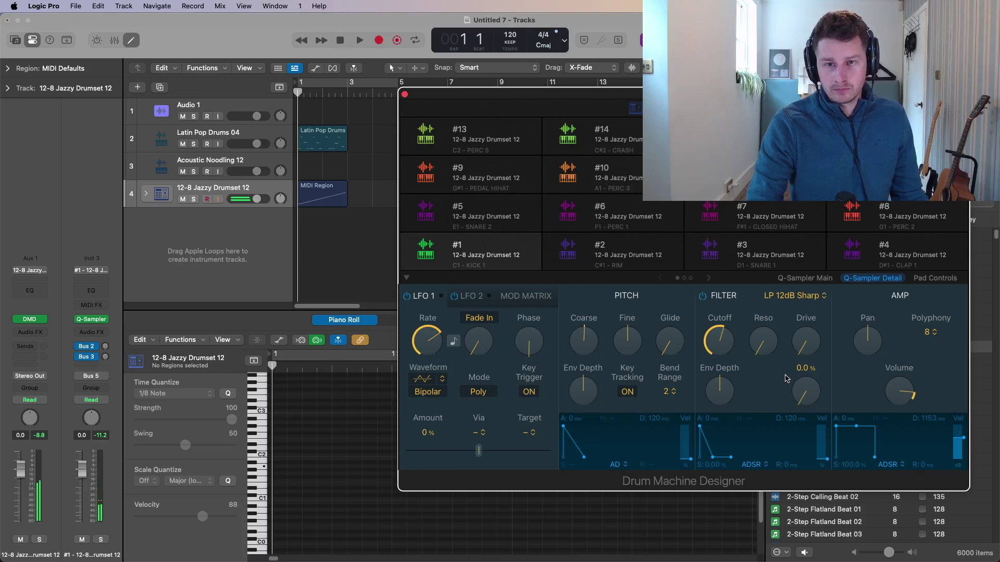
# - Show the pad controls, look at the Crash pad, and try the Kick 1 pad's pitch, leaving it at 0
pyautogui.click(934, 278)
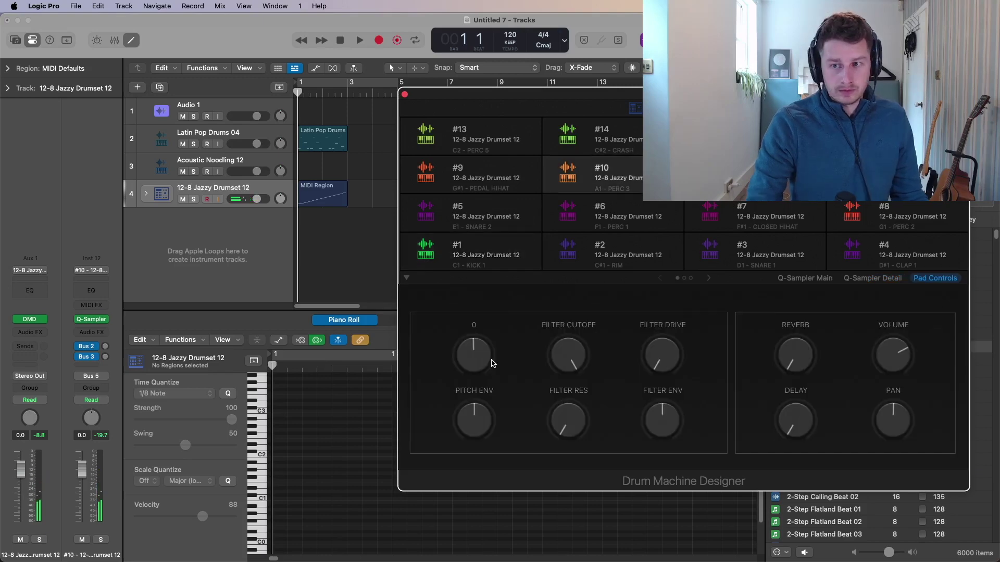
pyautogui.click(612, 138)
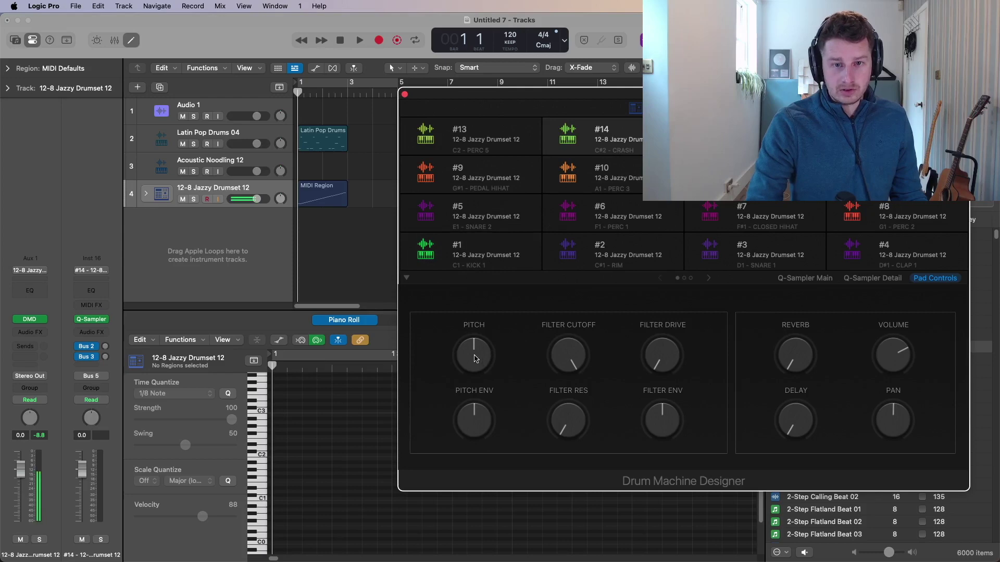
pyautogui.click(485, 242)
pyautogui.moveTo(483, 357); pyautogui.dragTo(489, 419)
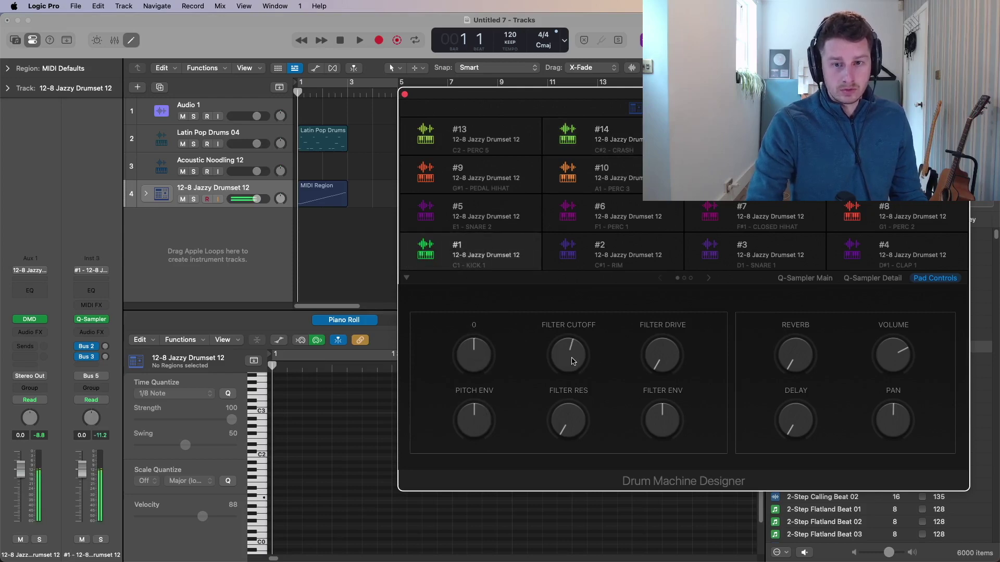
# - For the Kick 1 pad, set filter cutoff to 69.6 and filter drive to 51.2, and raise filter resonance to about halfway
pyautogui.moveTo(568, 360)
pyautogui.mouseDown()
pyautogui.moveTo(576, 407)
pyautogui.moveTo(573, 348)
pyautogui.mouseUp()
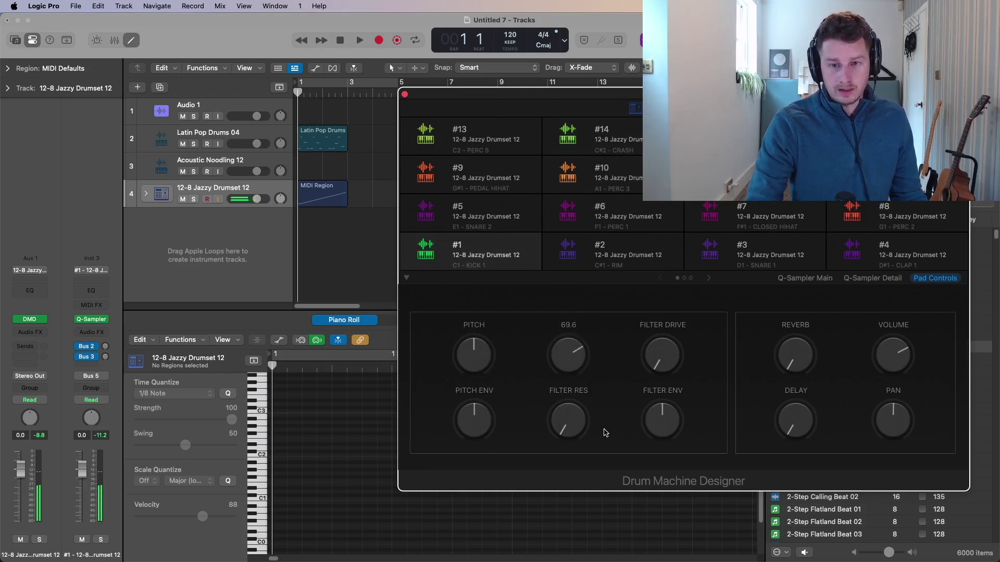
pyautogui.moveTo(573, 427); pyautogui.dragTo(574, 357)
pyautogui.moveTo(661, 354); pyautogui.dragTo(681, 289)
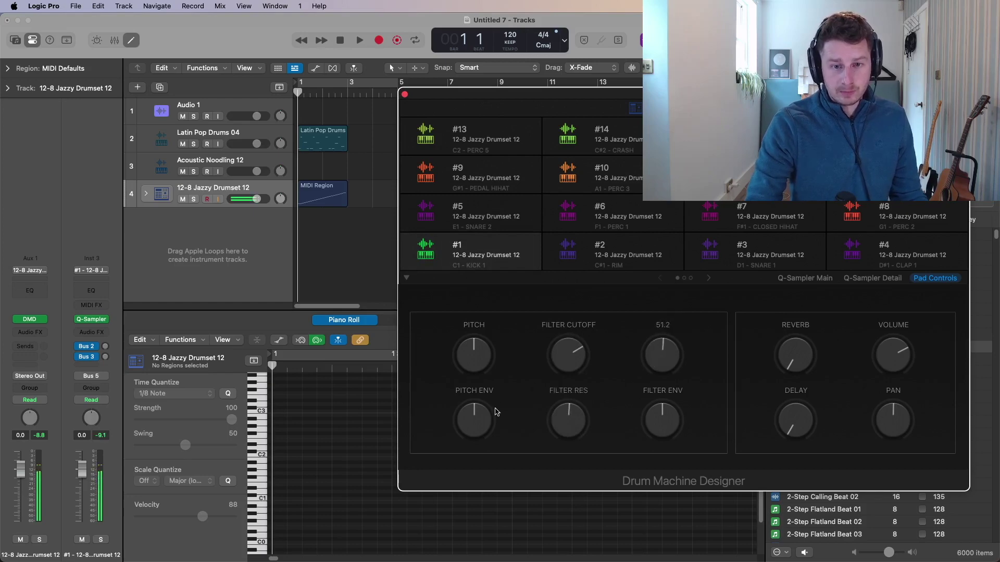
# - For the Kick 1 pad, set pitch envelope to minimum, reverb to -4.5 dB and delay to -3.5 dB, and try the volume and pan
pyautogui.moveTo(489, 416); pyautogui.dragTo(498, 362)
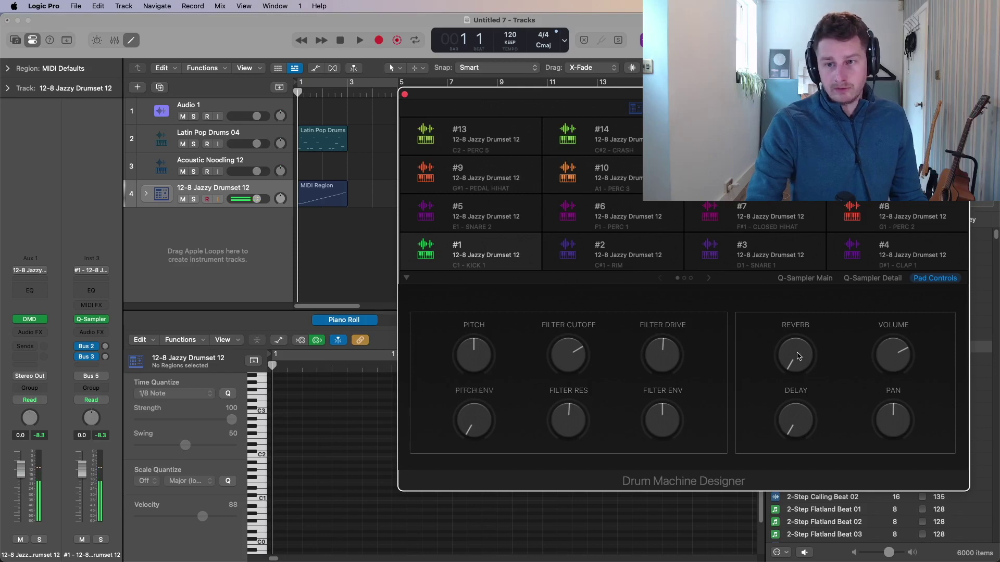
pyautogui.moveTo(803, 371); pyautogui.dragTo(796, 330)
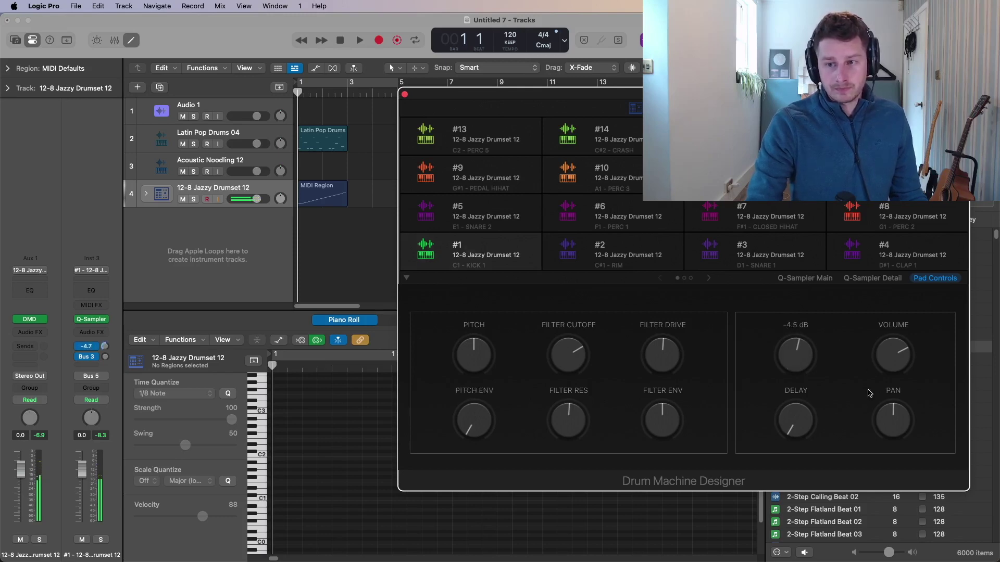
pyautogui.moveTo(809, 424); pyautogui.dragTo(806, 348)
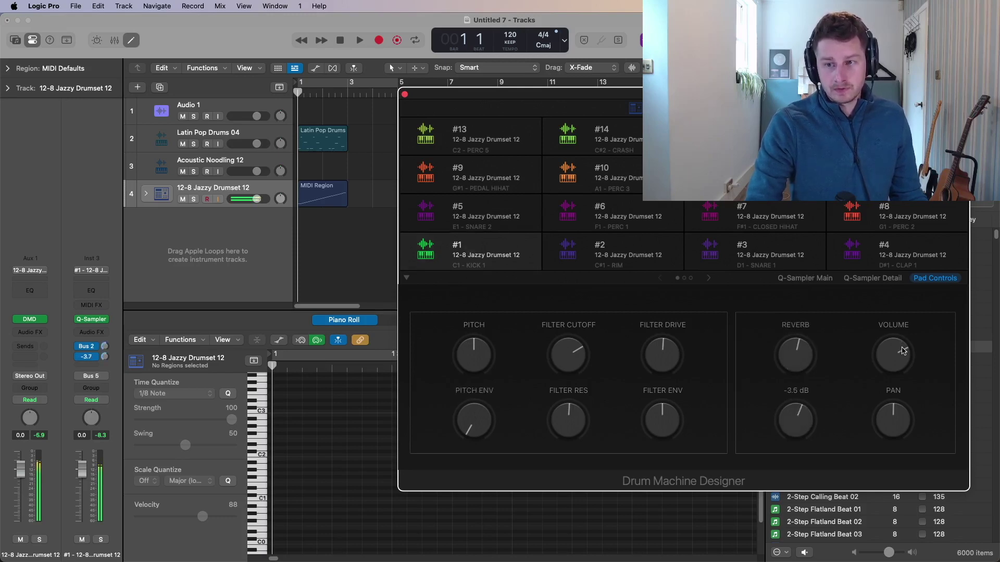
pyautogui.moveTo(903, 354); pyautogui.dragTo(895, 393)
pyautogui.moveTo(897, 427); pyautogui.dragTo(915, 329)
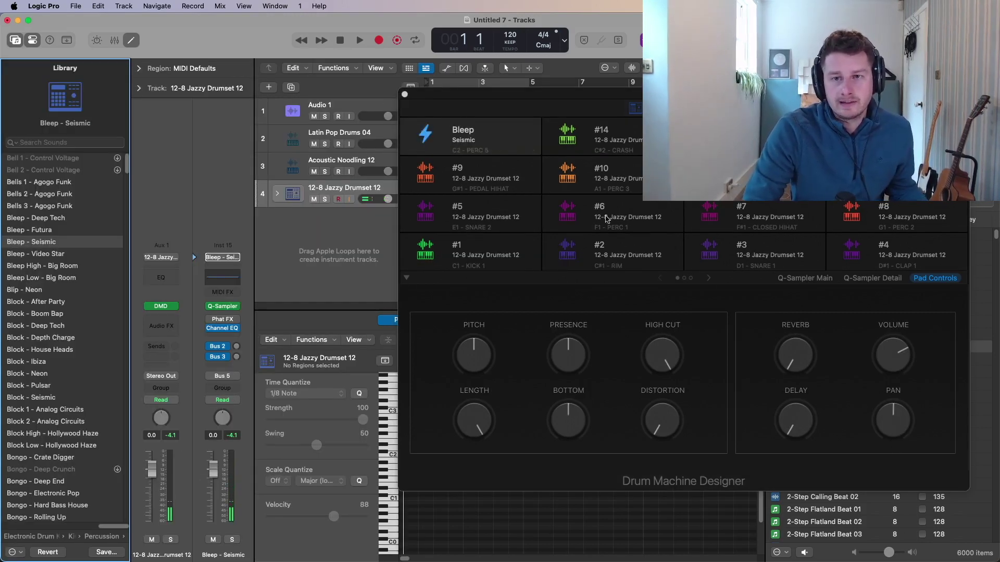
# - Select the Rim pad and close the Drum Machine Designer window
pyautogui.click(678, 238)
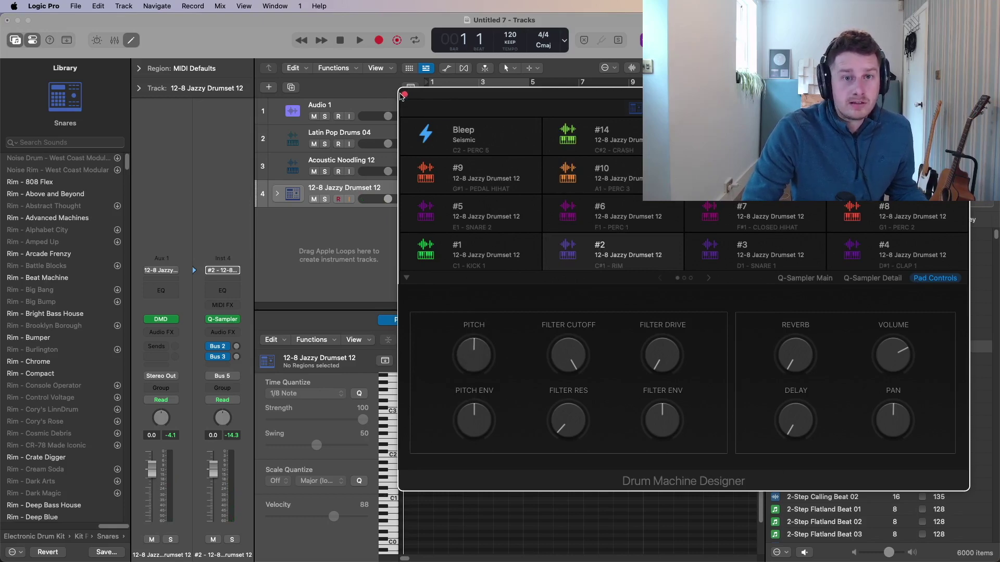
pyautogui.click(404, 95)
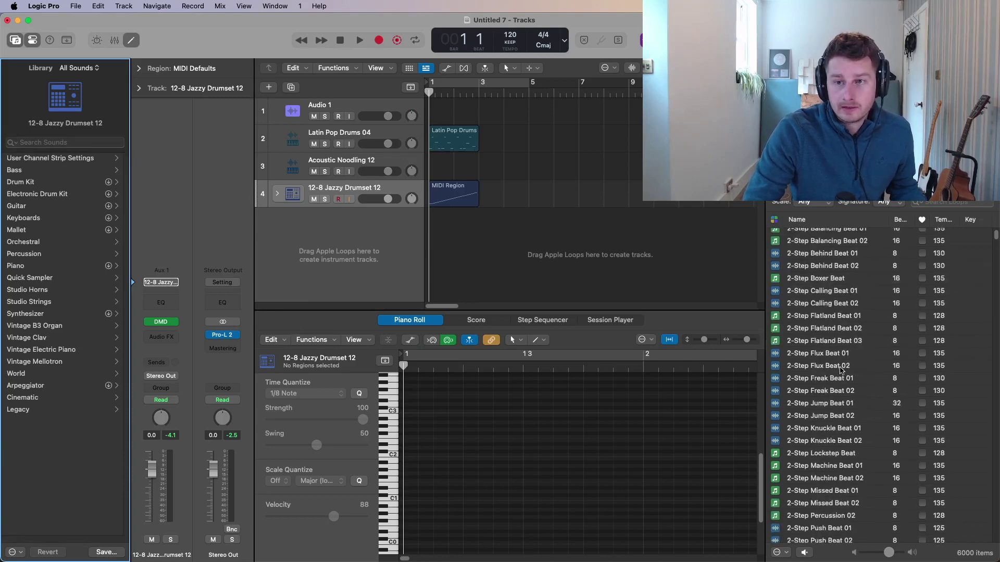
# - Audition the African Chant Mbira 03 loop and load it onto a new Sampler track
pyautogui.click(819, 295)
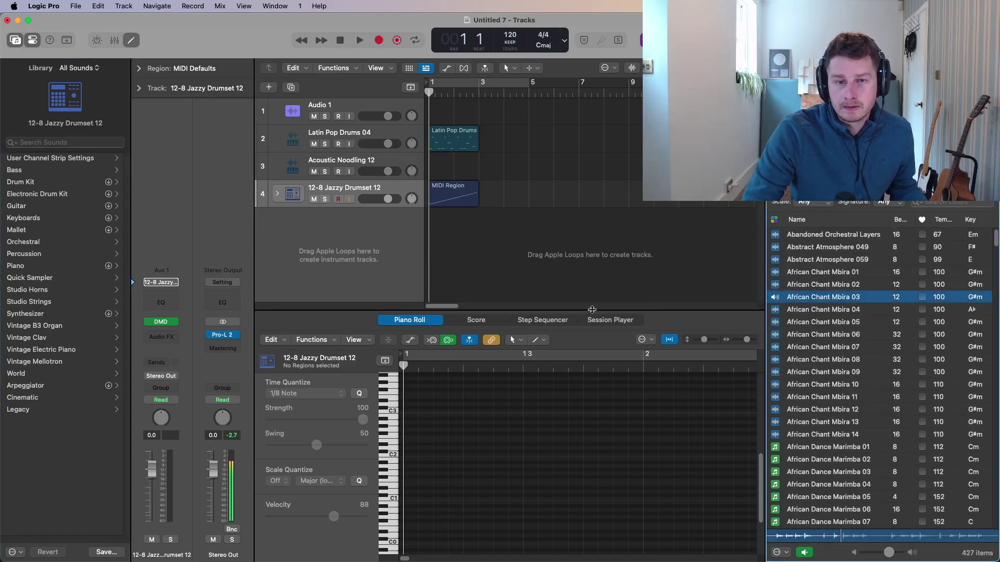
pyautogui.click(805, 552)
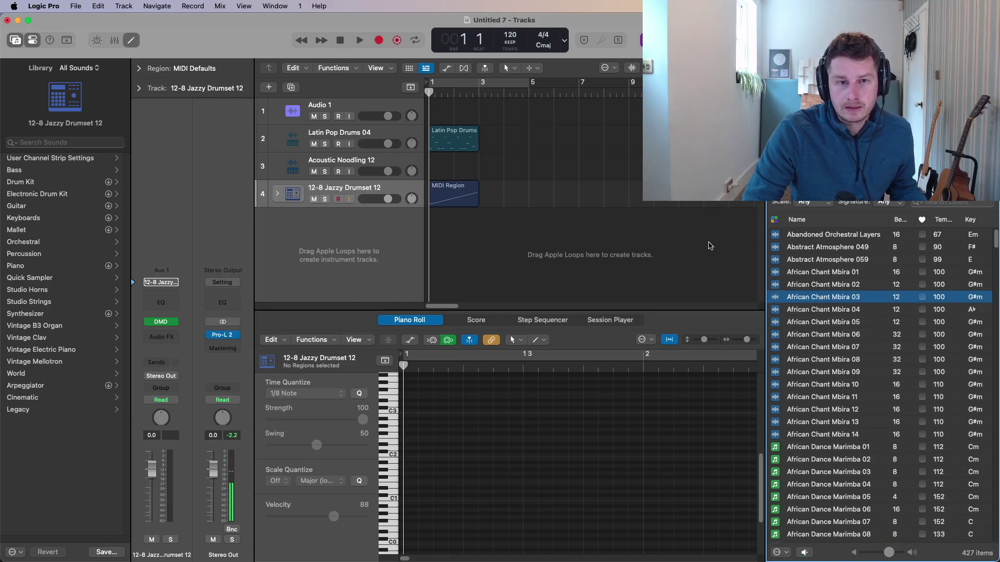
pyautogui.moveTo(858, 303); pyautogui.dragTo(348, 286)
pyautogui.moveTo(604, 163); pyautogui.dragTo(550, 144)
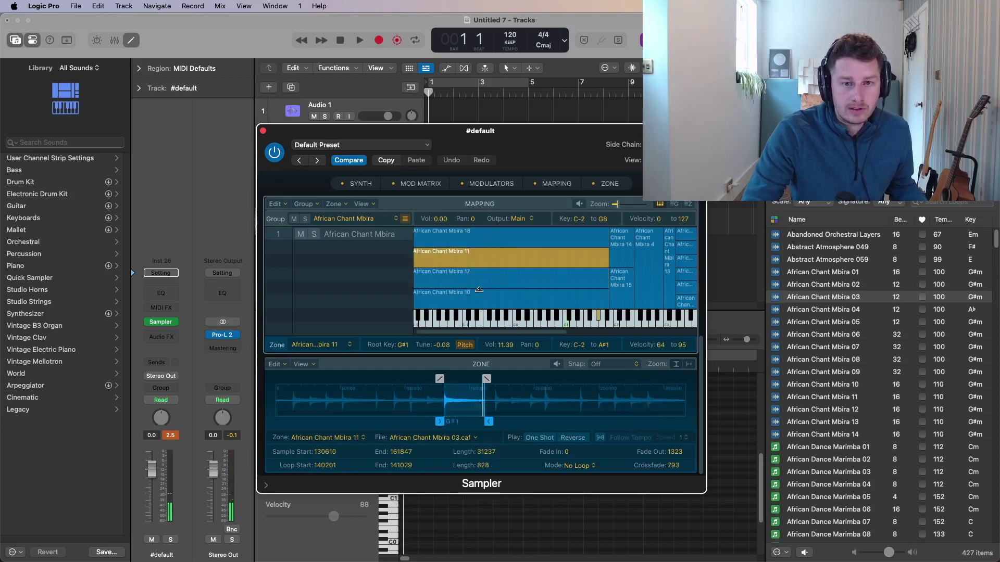
# - Play notes across Sampler's African Chant Mbira zones and examine their key ranges, velocity layers and waveform sections
pyautogui.click(479, 295)
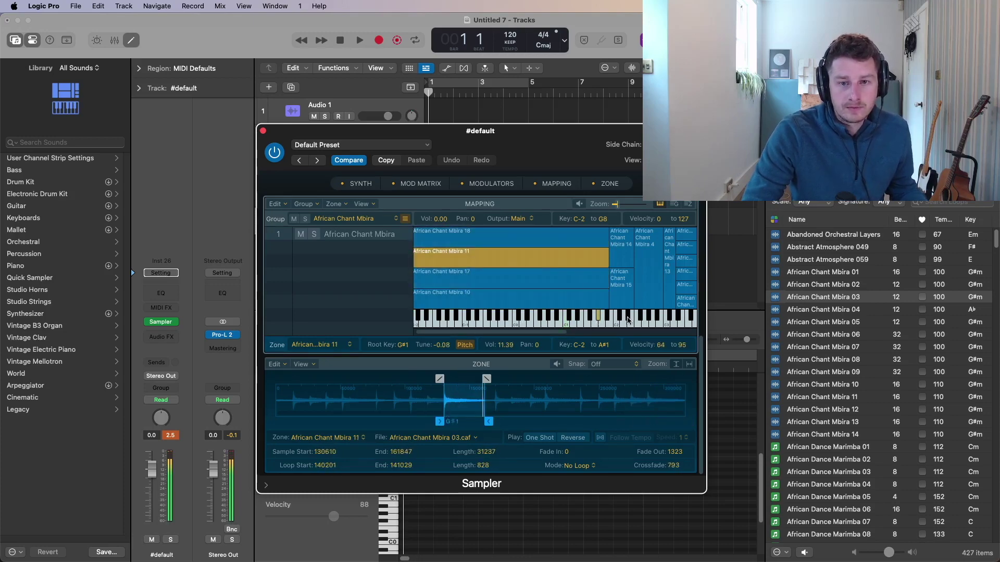
pyautogui.click(598, 318)
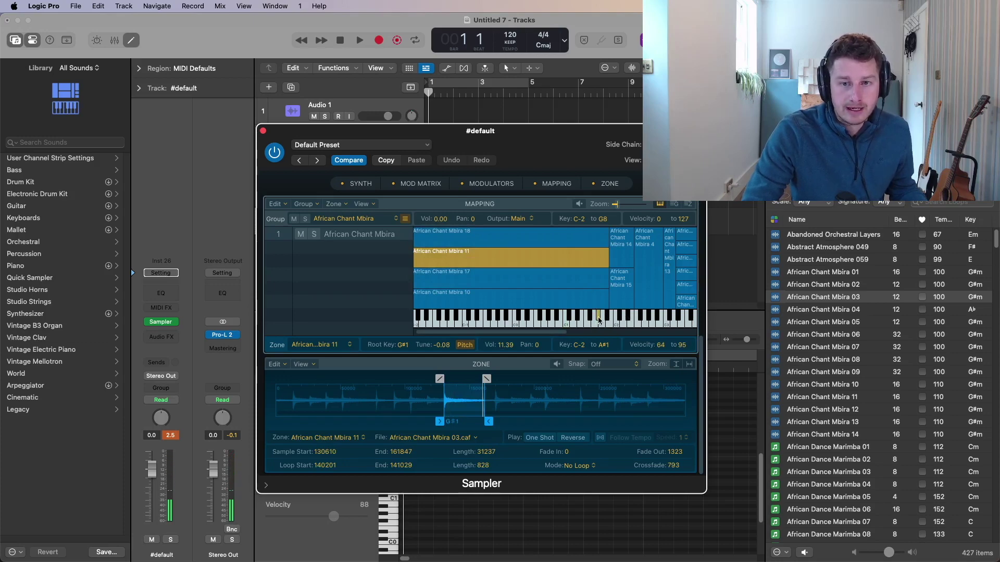
pyautogui.press('a')
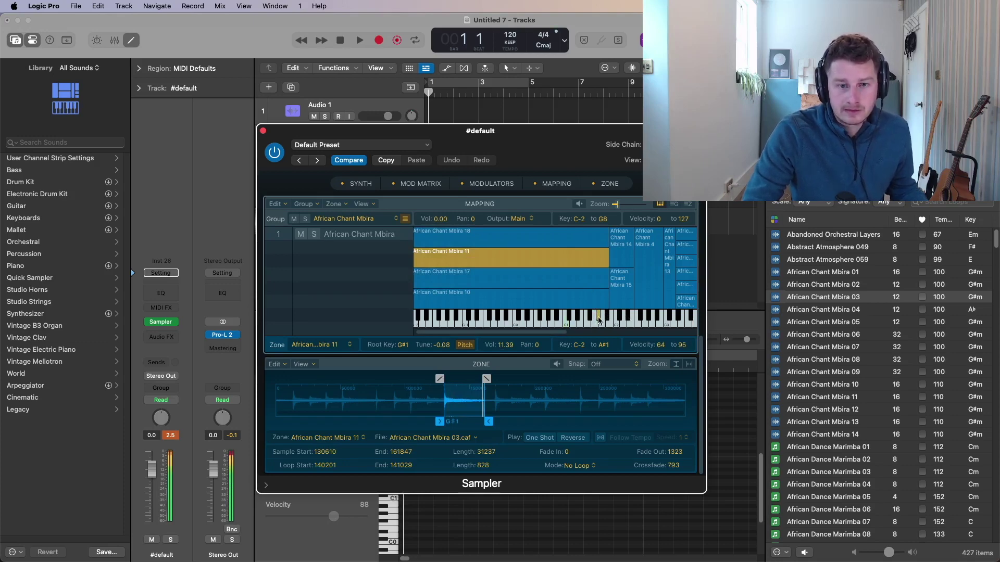
pyautogui.press('s')
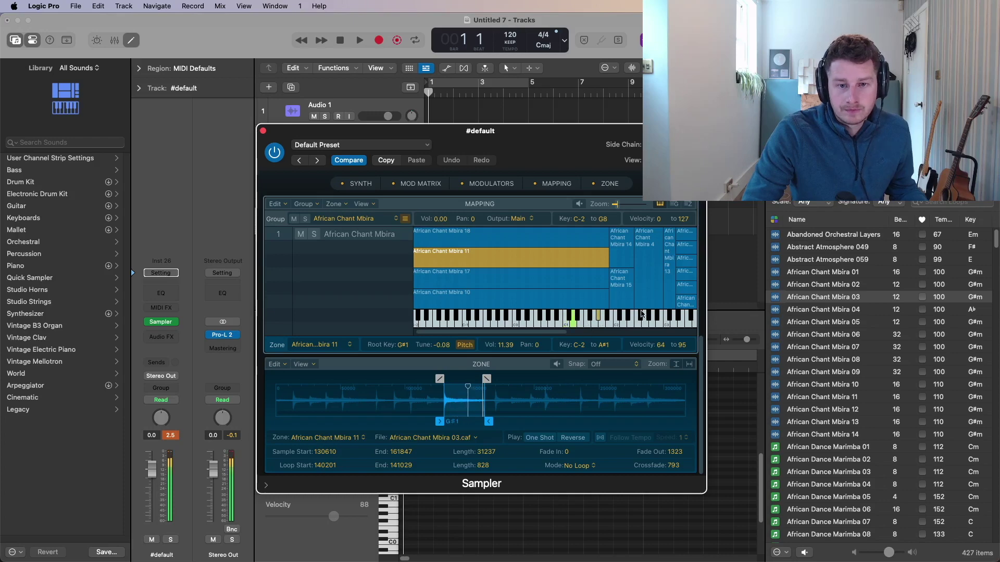
pyautogui.press('d')
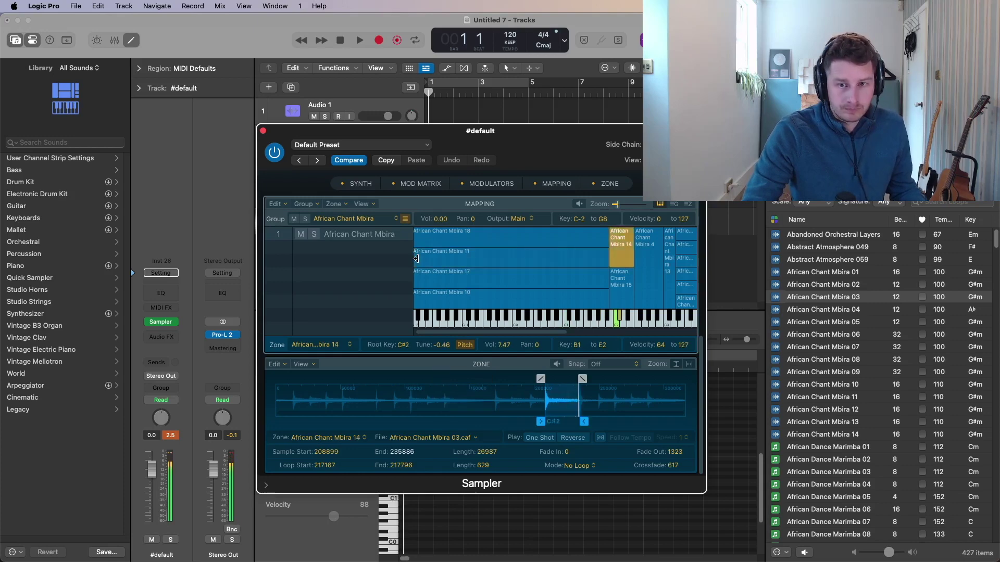
pyautogui.click(618, 329)
pyautogui.click(618, 329)
pyautogui.click(619, 329)
pyautogui.click(619, 328)
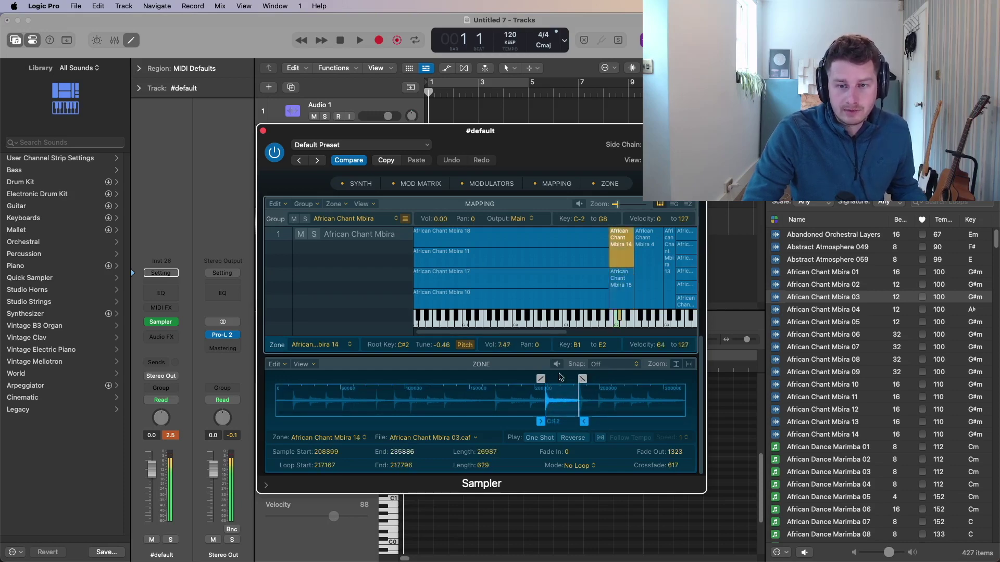
pyautogui.hscroll(10, 661, 291)
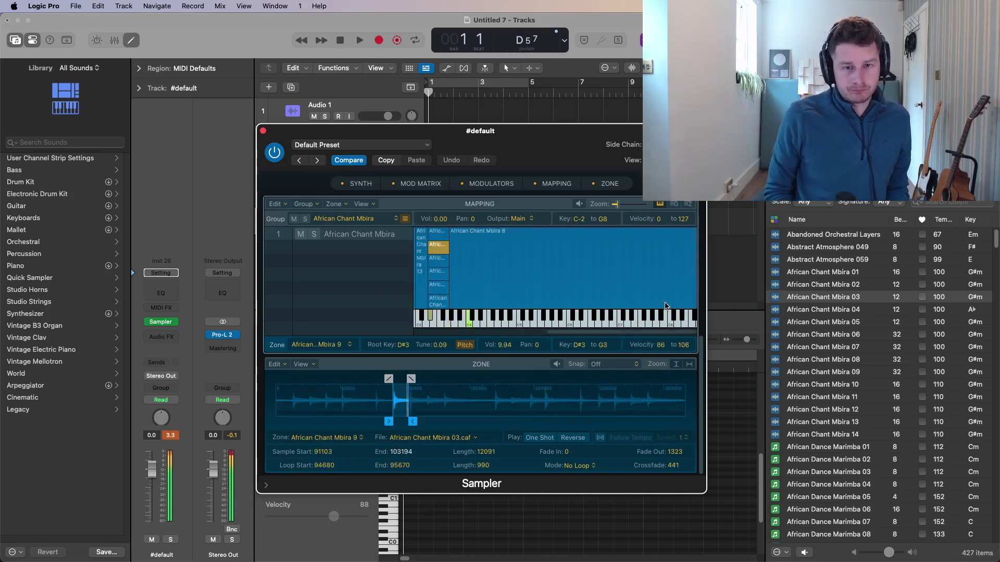
pyautogui.hscroll(-3, 665, 305)
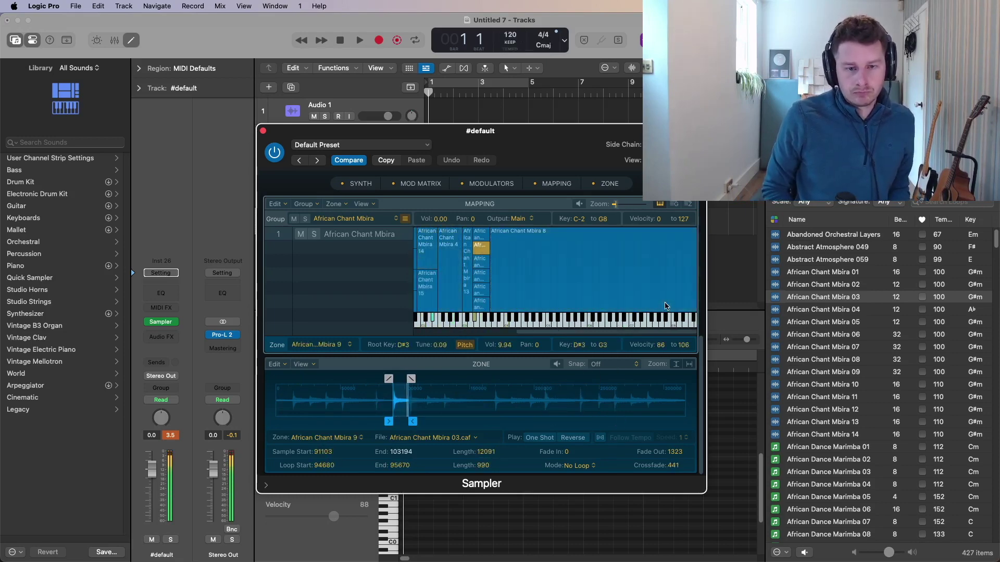
# - Look through Sampler's Synth, Mod Matrix, Modulators, Mapping and Zone sections
pyautogui.click(289, 177)
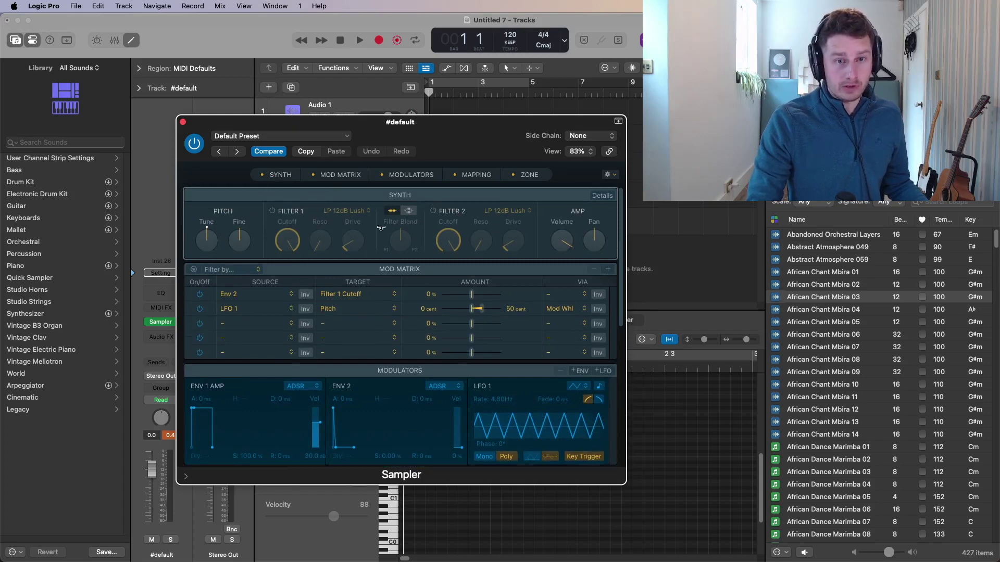
pyautogui.click(340, 175)
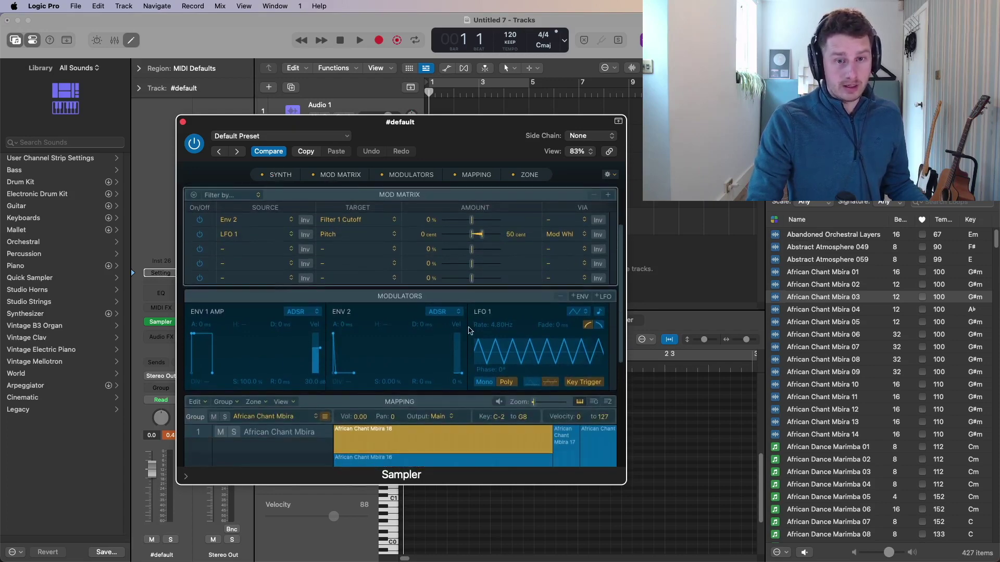
pyautogui.click(413, 176)
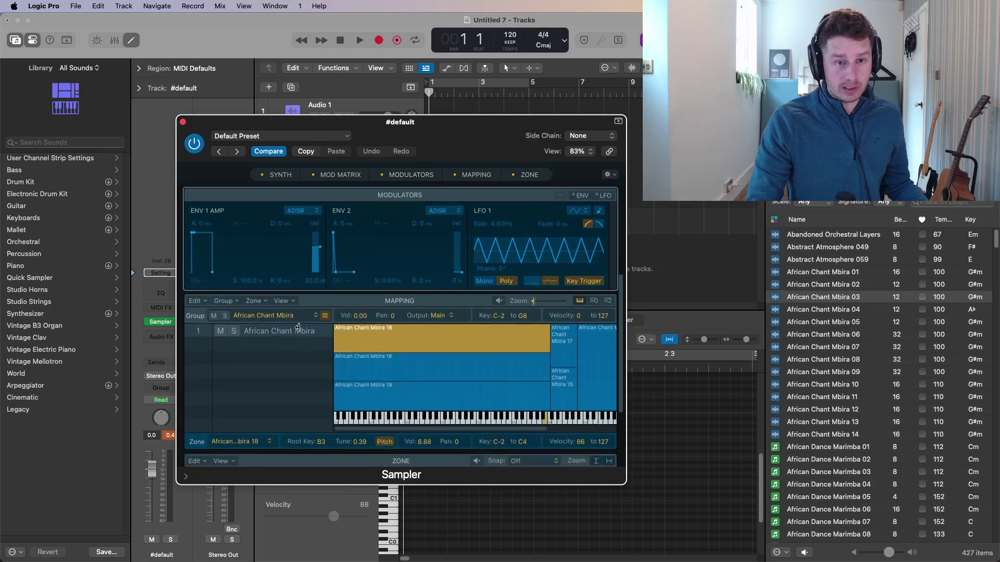
pyautogui.click(471, 175)
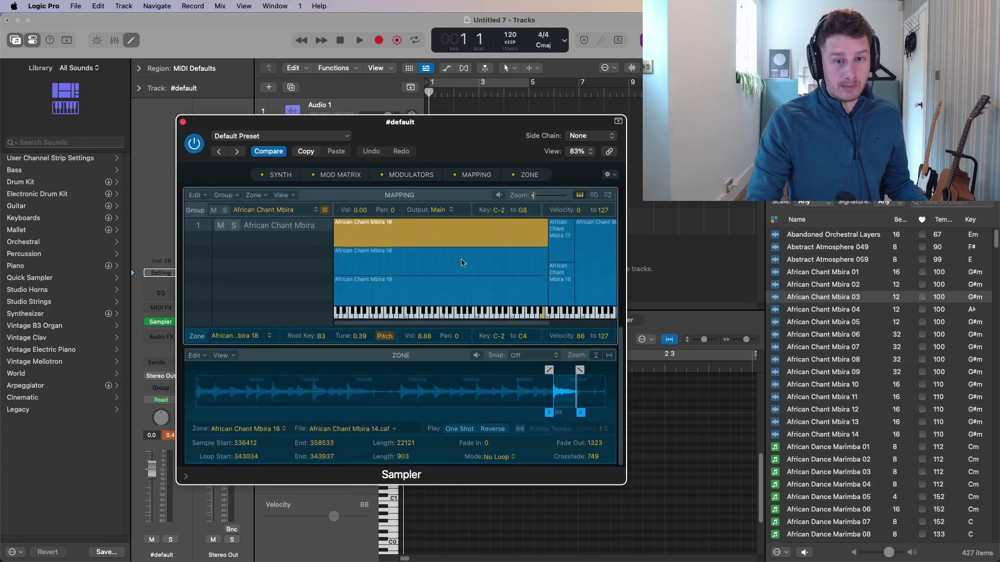
pyautogui.click(530, 176)
pyautogui.click(476, 175)
pyautogui.scroll(2, 493, 255)
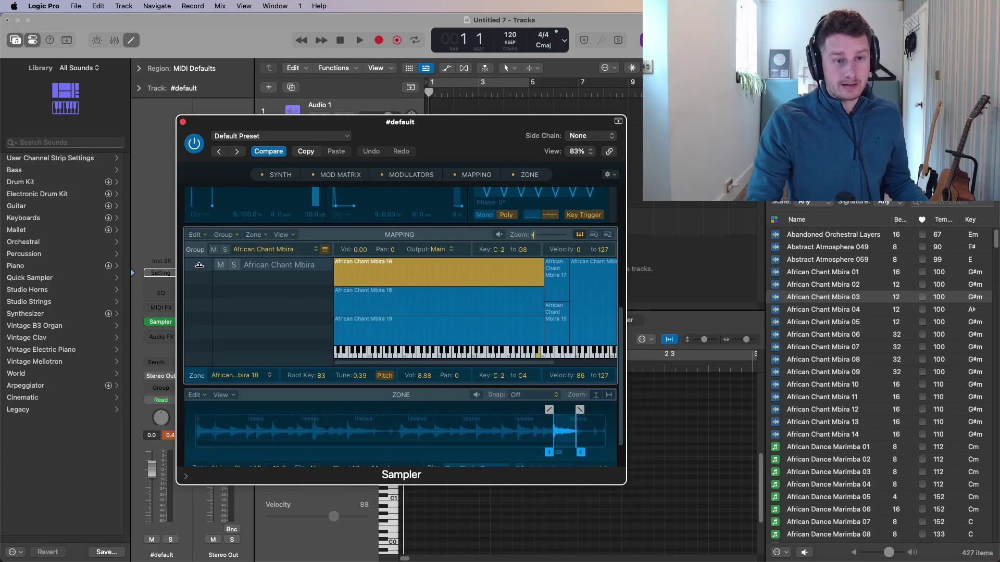
# - Add the African Chant Mbira 04 loop to Sampler as a second group and play its C1 key with all groups selected
pyautogui.click(860, 313)
pyautogui.moveTo(860, 313); pyautogui.dragTo(198, 280)
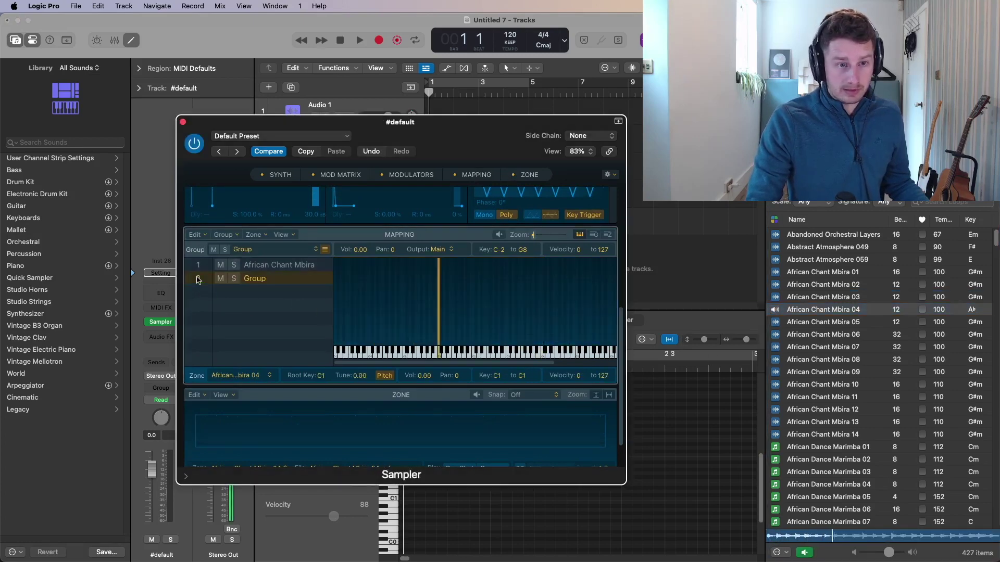
pyautogui.click(276, 299)
pyautogui.click(282, 278)
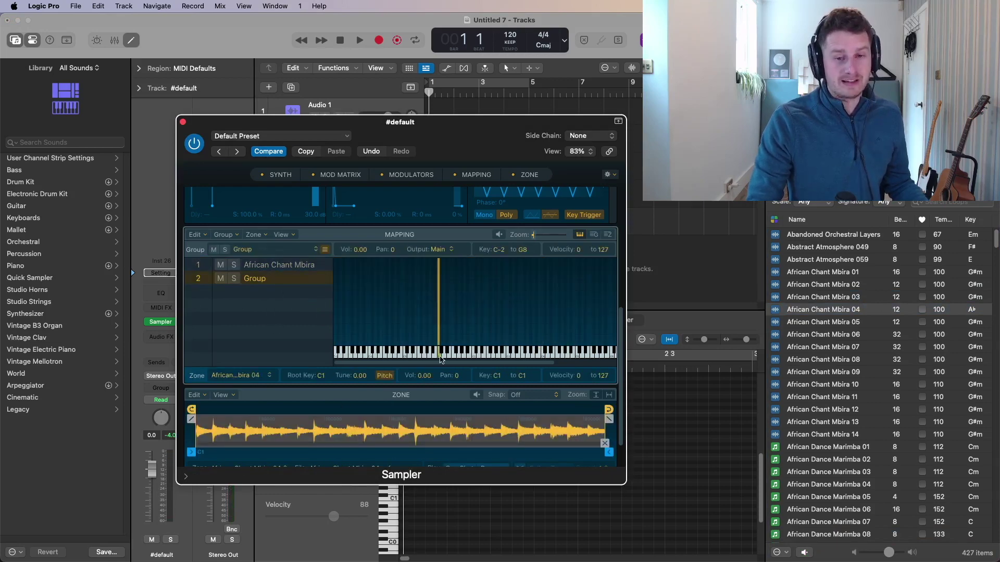
pyautogui.press('super+a')
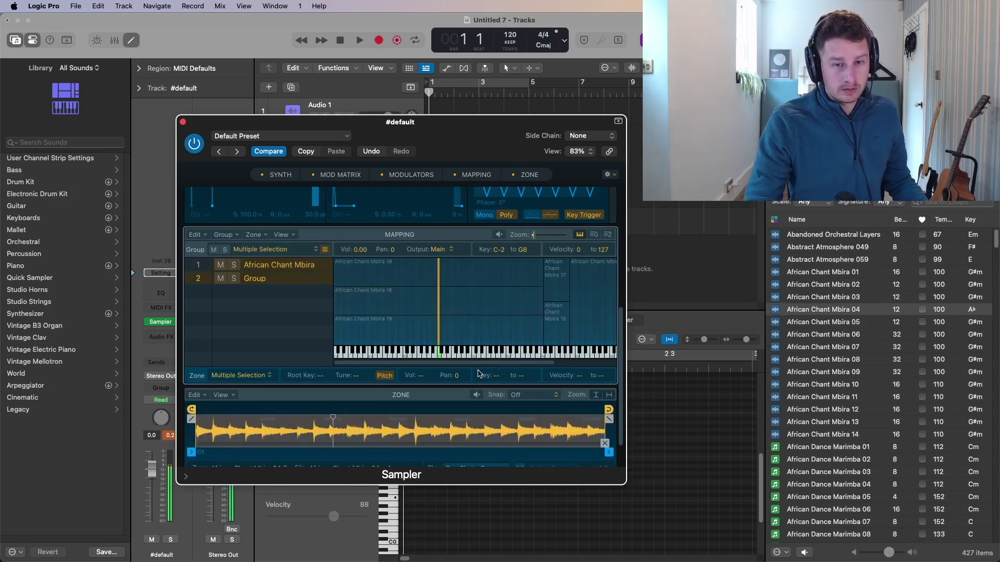
pyautogui.click(444, 356)
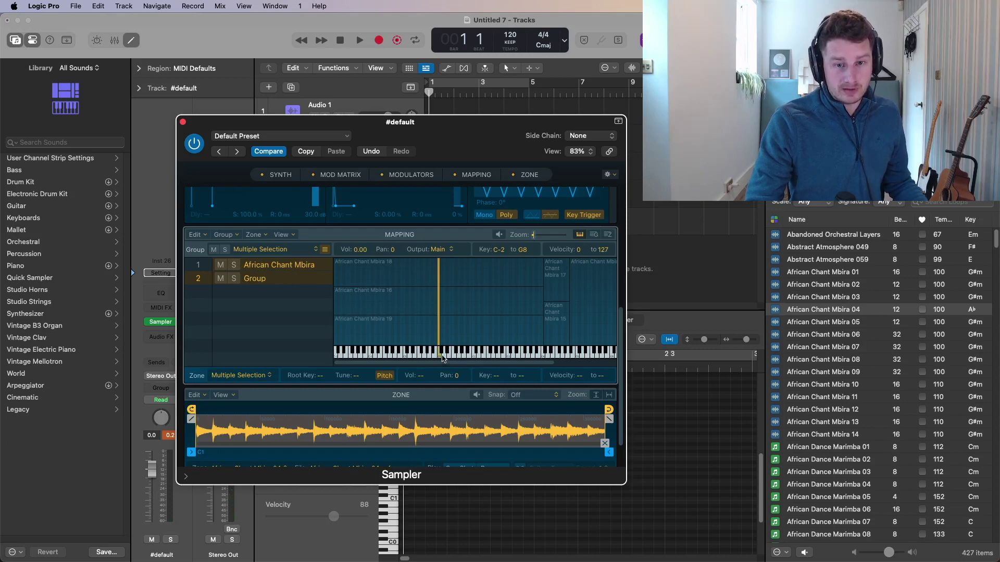
# - Stretch the African Chant Mbira 04 zone in the second group across the whole keyboard, starting from C-2
pyautogui.click(284, 280)
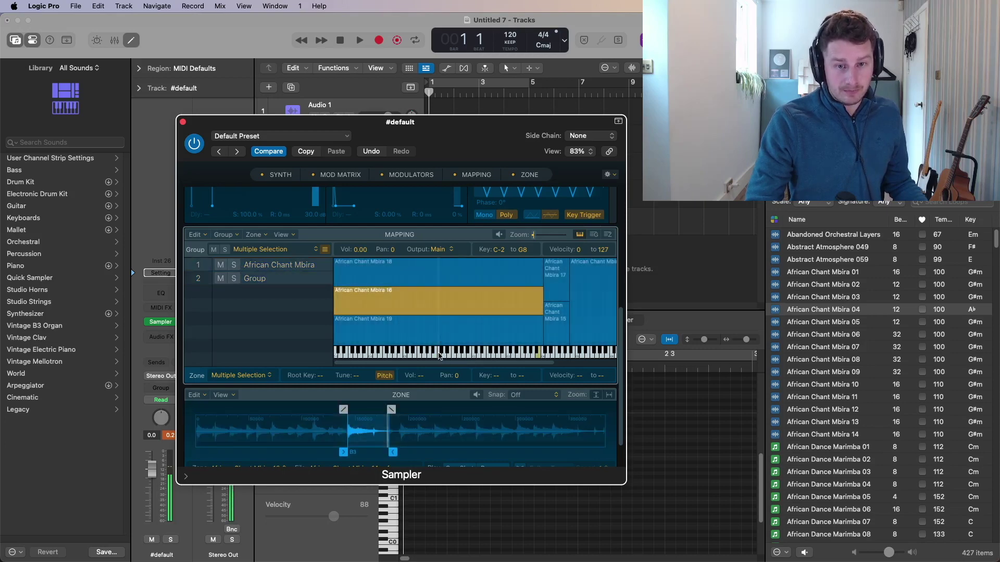
pyautogui.click(283, 280)
pyautogui.moveTo(440, 309); pyautogui.dragTo(616, 326)
pyautogui.click(610, 332)
pyautogui.moveTo(437, 334); pyautogui.dragTo(308, 332)
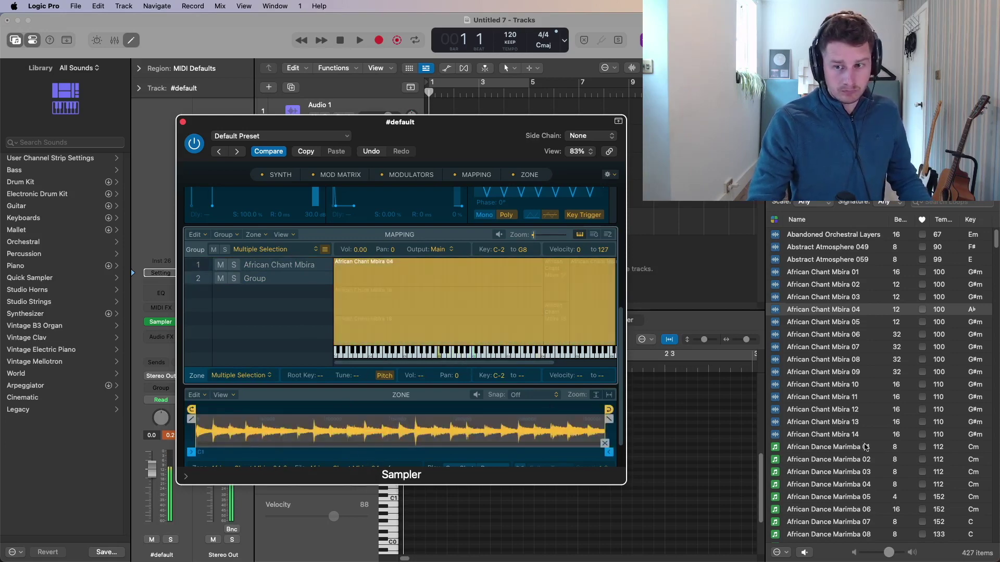
# - Add the Asian Gamelan 21 loop as a third group and automap its zone using the current root note
pyautogui.scroll(-10, 836, 307)
pyautogui.moveTo(836, 307); pyautogui.dragTo(242, 301)
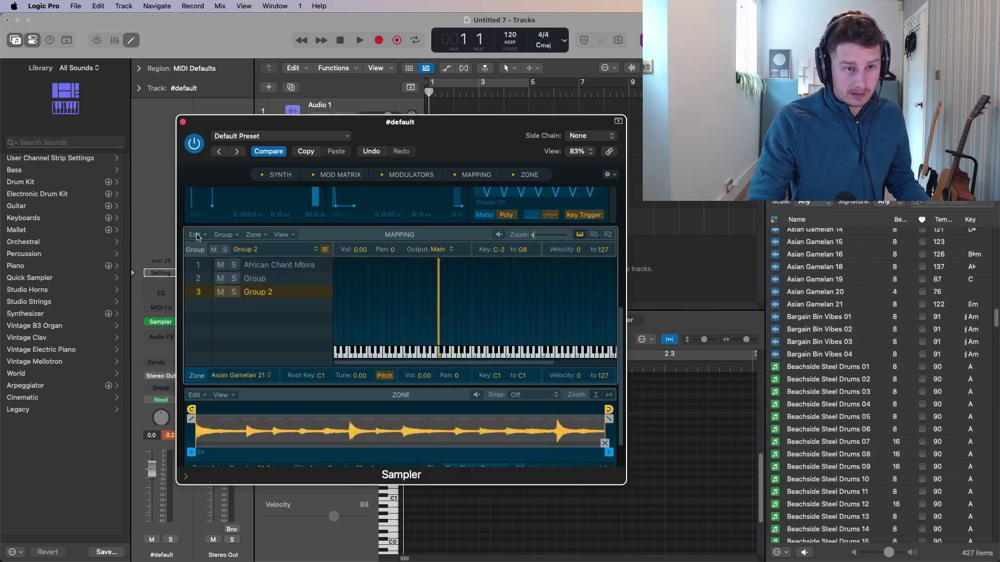
pyautogui.click(260, 234)
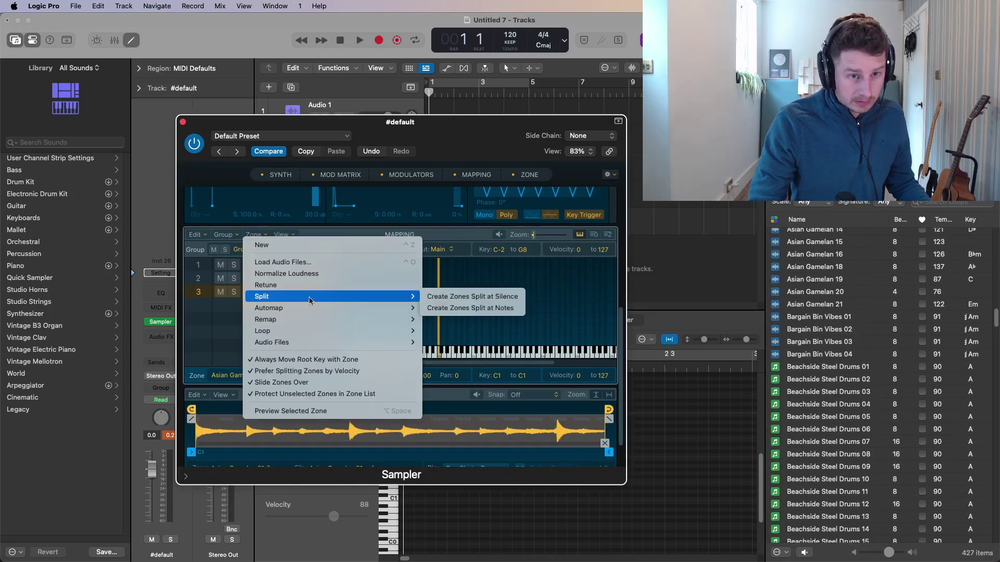
pyautogui.moveTo(317, 308)
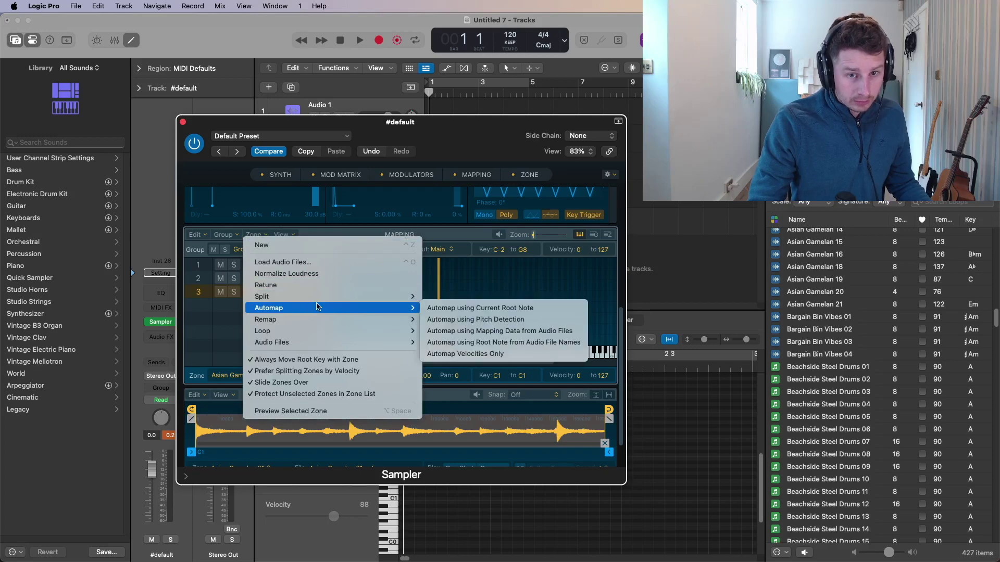
pyautogui.click(516, 311)
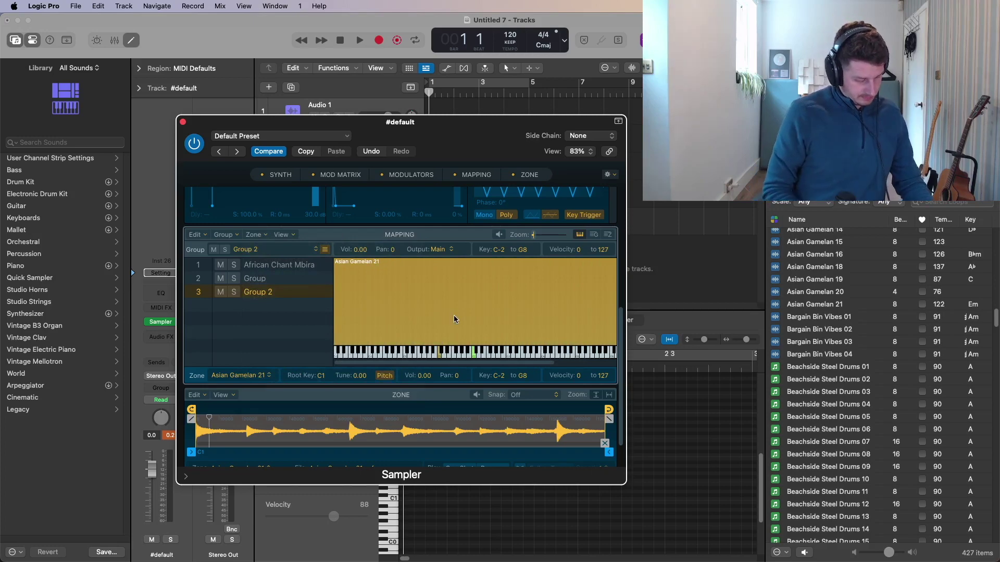
# - Select the zones of all three Sampler groups as one layered view, and close the Sampler window
pyautogui.press('super+a')
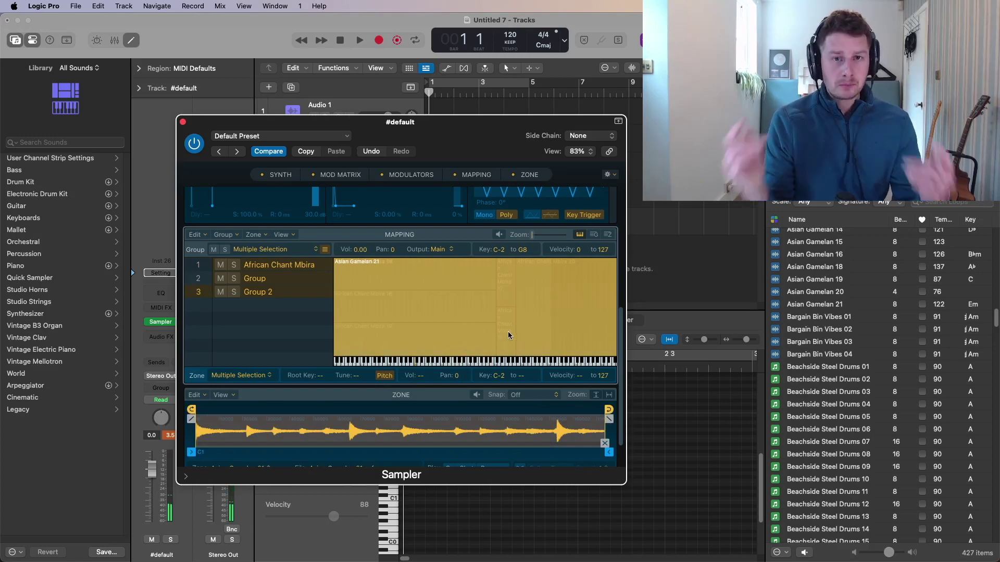
pyautogui.click(183, 122)
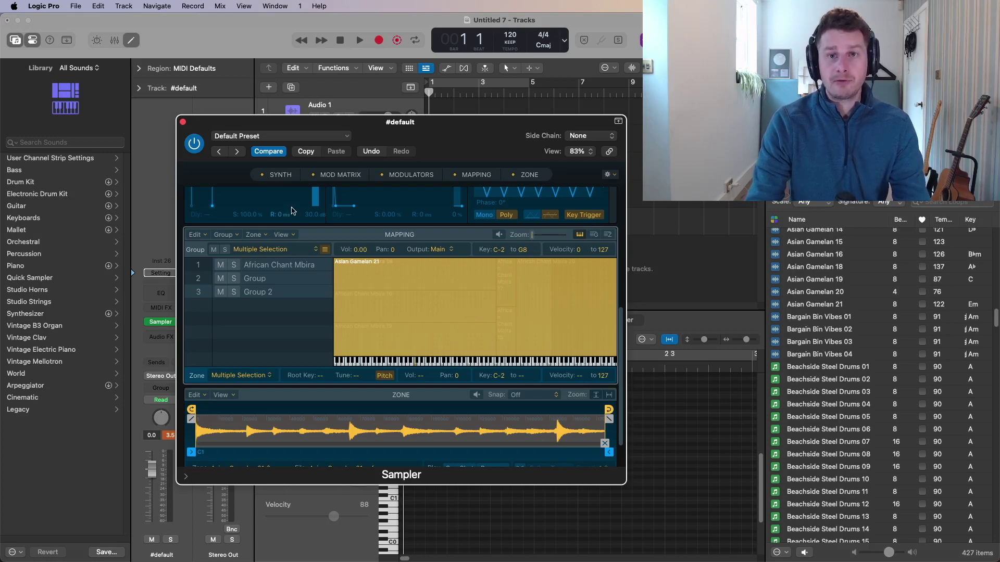